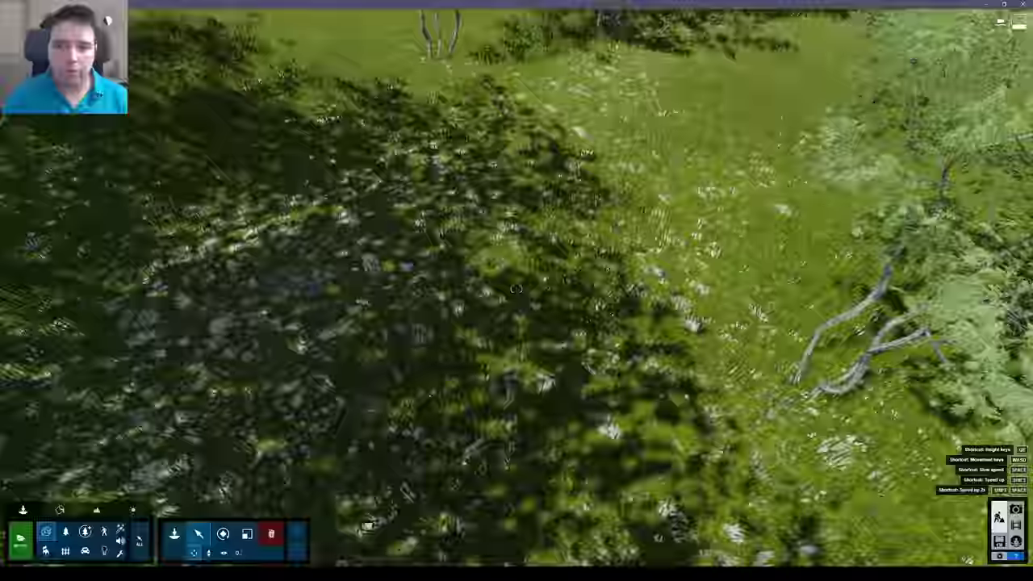
Step: Choose the second landscape paint texture and reduce the brush size for painting the rocky grass area
key("d")
key("w")
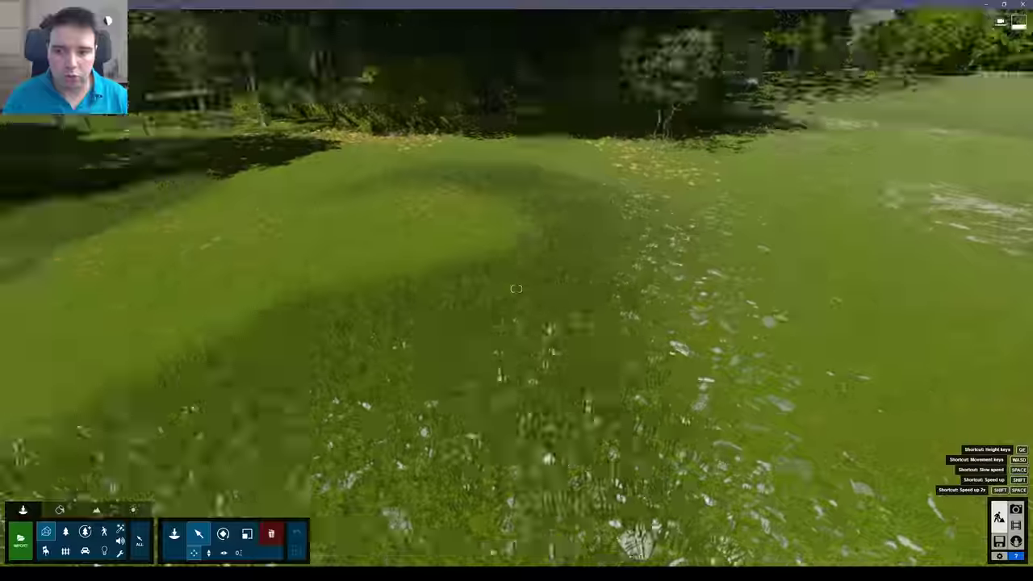
key("w")
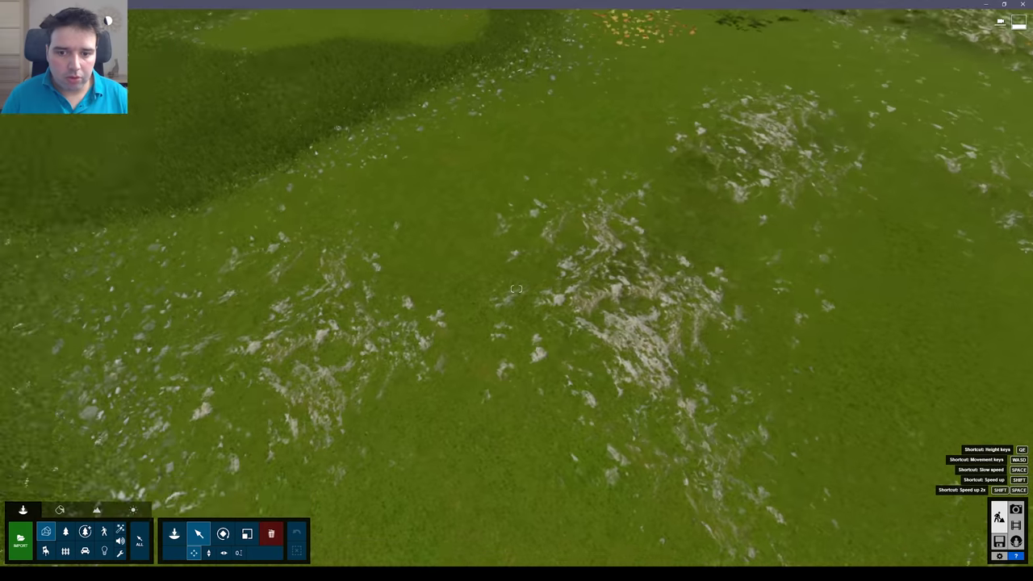
left_click(96, 509)
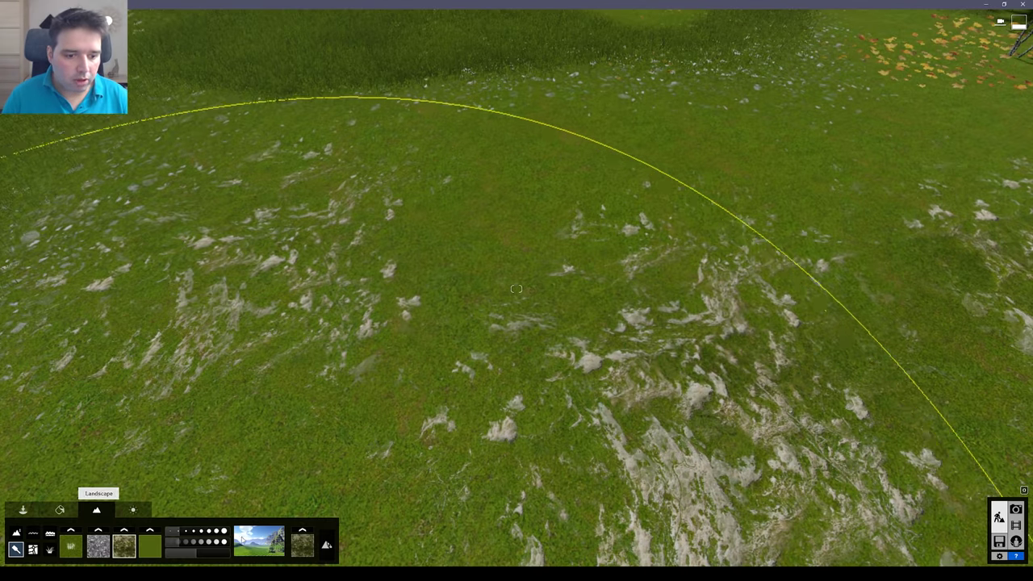
left_click(99, 547)
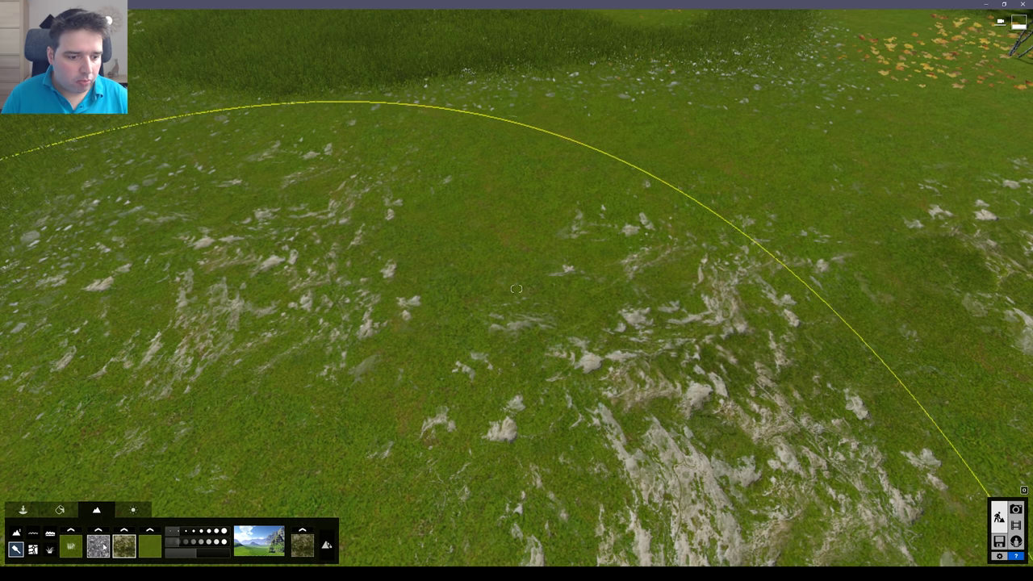
left_click_drag(180, 532, 163, 534)
key("s")
right_click_drag(187, 476, 309, 422)
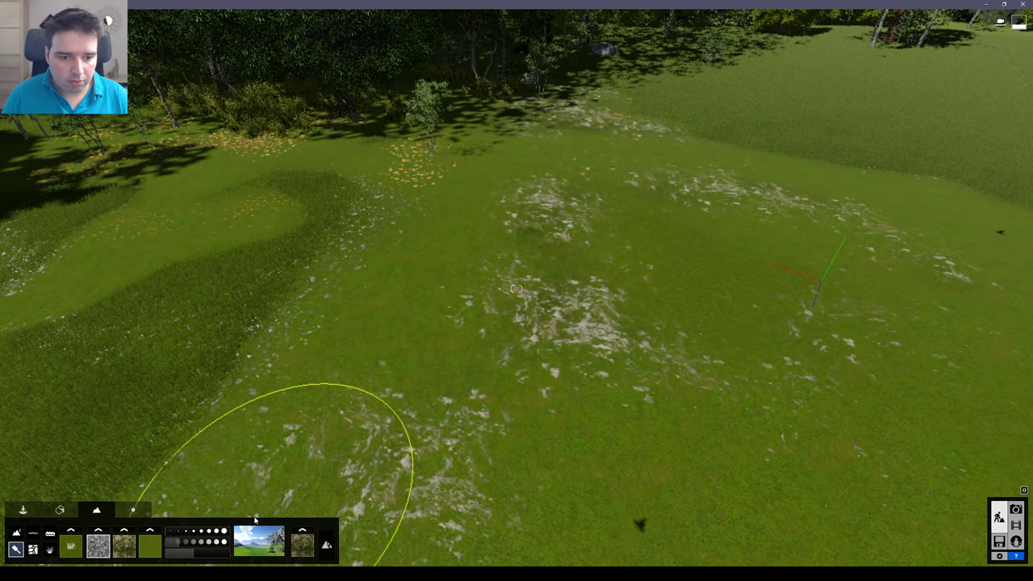
Step: Place a walking man in a white and blue hoodie on the rocky patch of grass
left_click(22, 510)
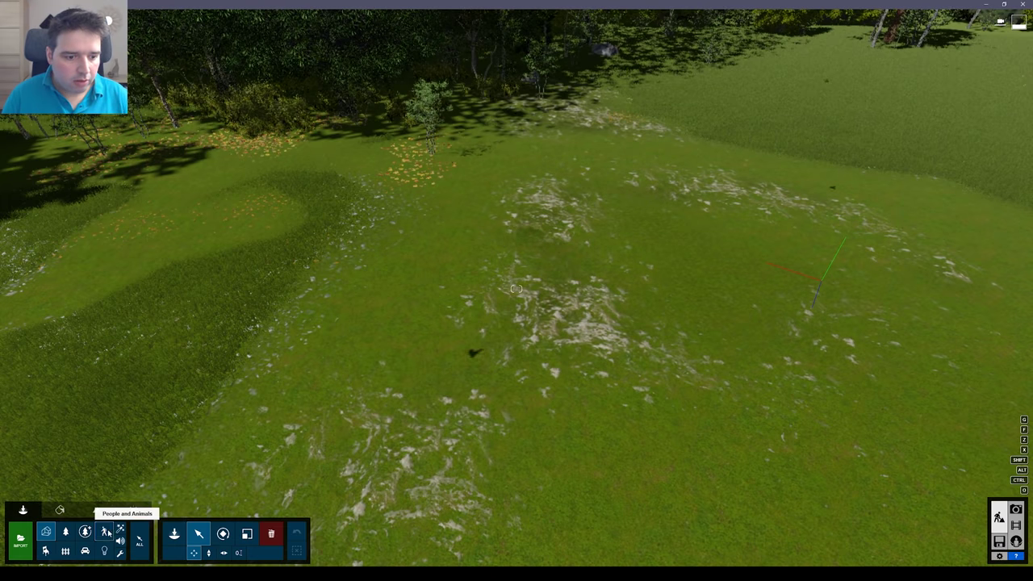
left_click(103, 531)
left_click(50, 133)
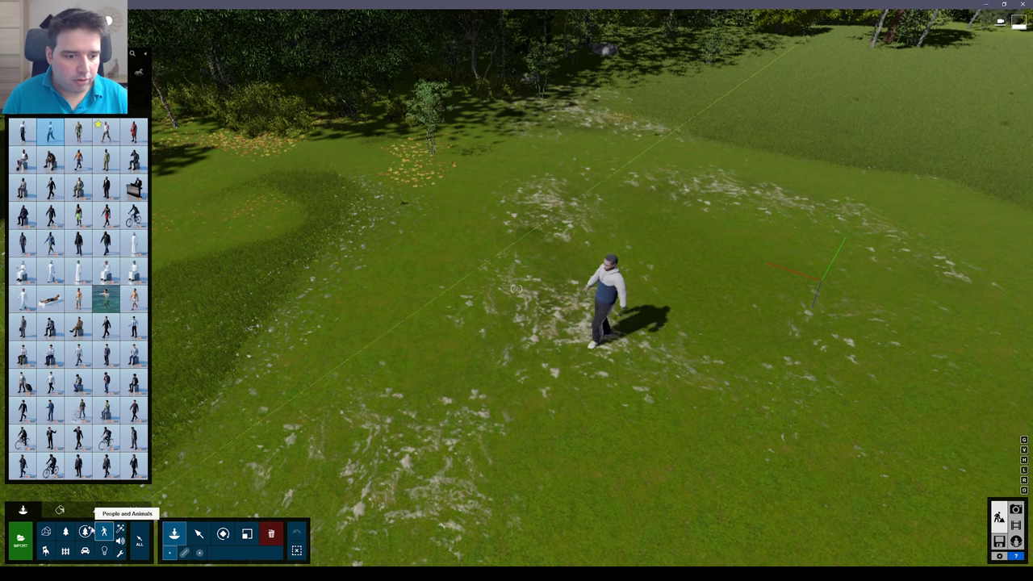
Step: Paint the mossy rock landscape texture around the man, and view the landscape textures available for that slot
left_click(96, 509)
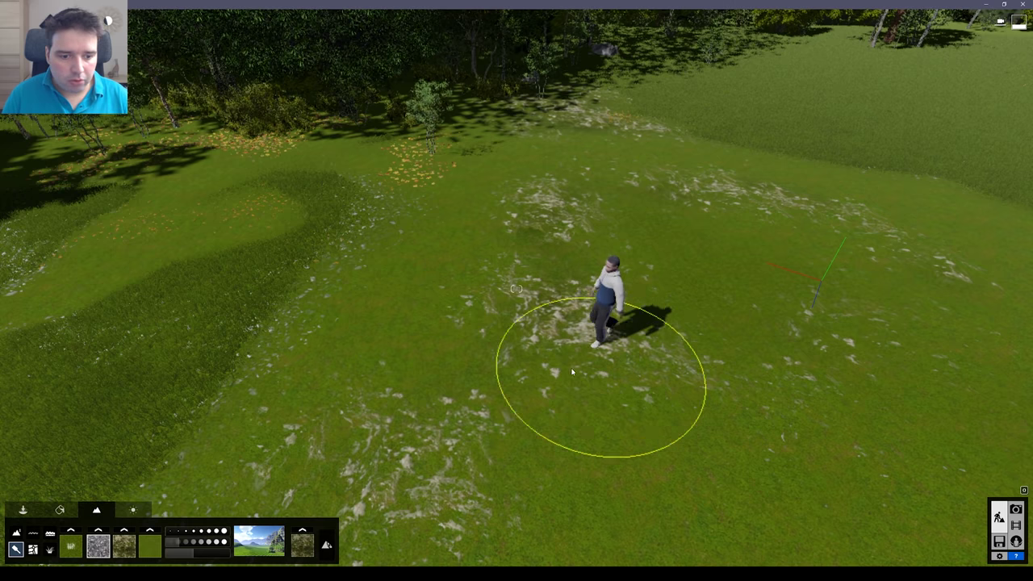
left_click(125, 546)
mouse_move(601, 395)
left_mouse_down()
mouse_move(620, 390)
mouse_move(488, 394)
mouse_move(509, 459)
mouse_move(572, 437)
mouse_move(624, 310)
mouse_move(719, 242)
mouse_move(653, 299)
mouse_move(690, 267)
mouse_move(578, 328)
mouse_move(535, 380)
mouse_move(703, 293)
mouse_move(679, 181)
left_mouse_up()
key("w")
mouse_move(580, 299)
right_mouse_down()
mouse_move(590, 297)
mouse_move(282, 343)
right_mouse_up()
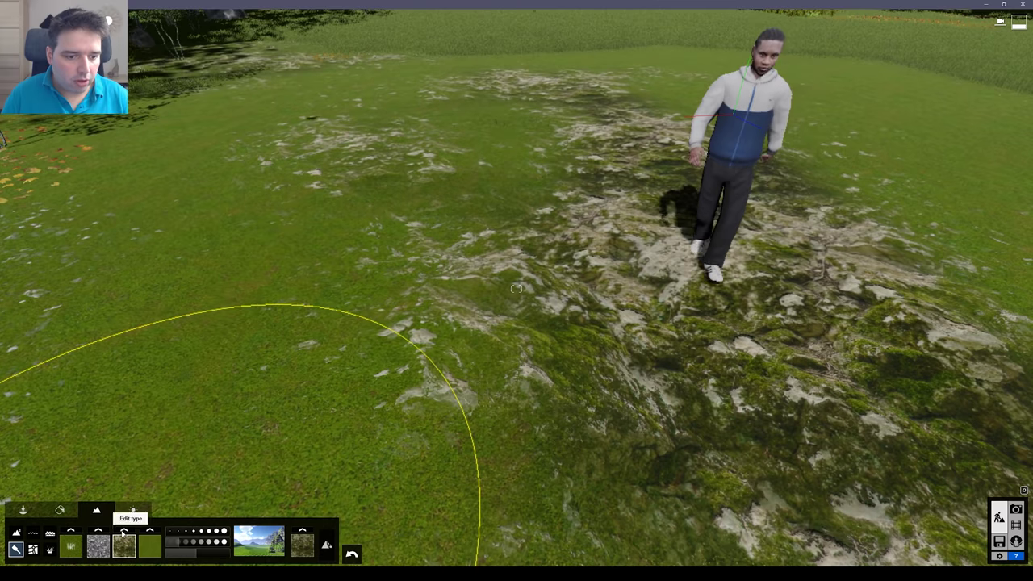
left_click(124, 531)
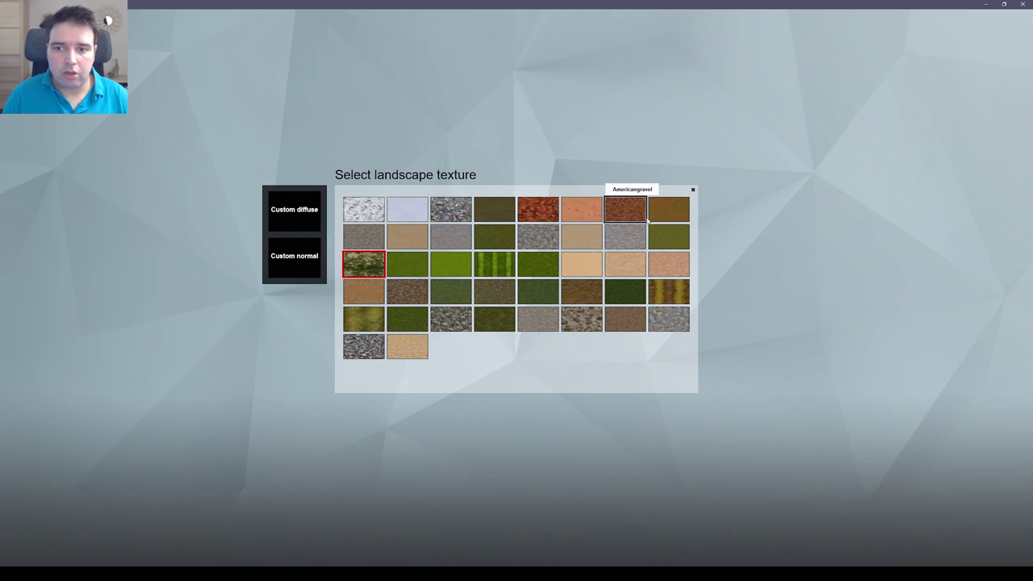
left_click(694, 192)
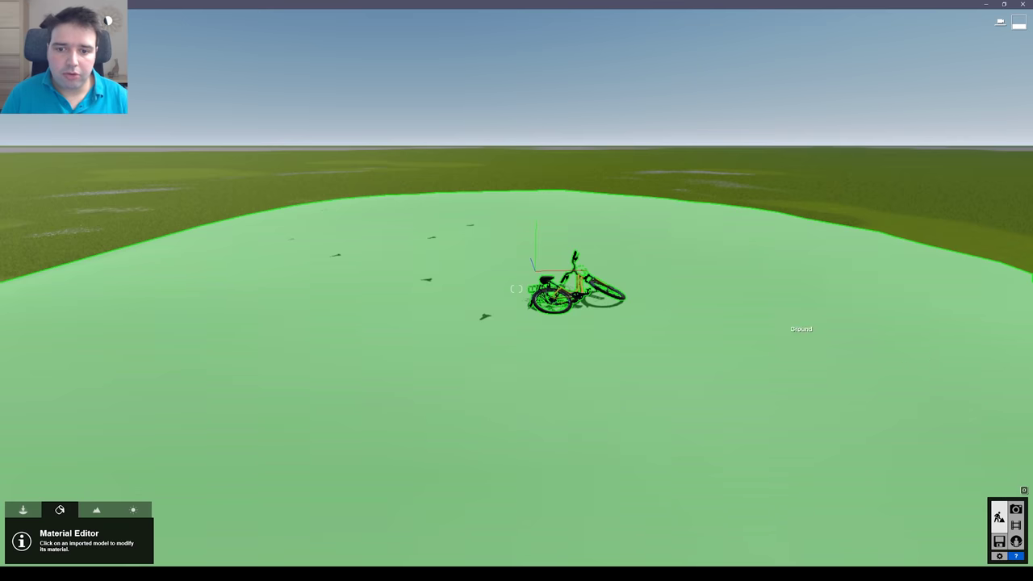
Step: Open the Ground surface's material for editing and show the third page of soil materials in the library
key("w")
key("d")
right_click_drag(802, 329, 836, 342)
key("a")
key("w")
key("s")
right_click_drag(537, 198, 491, 241)
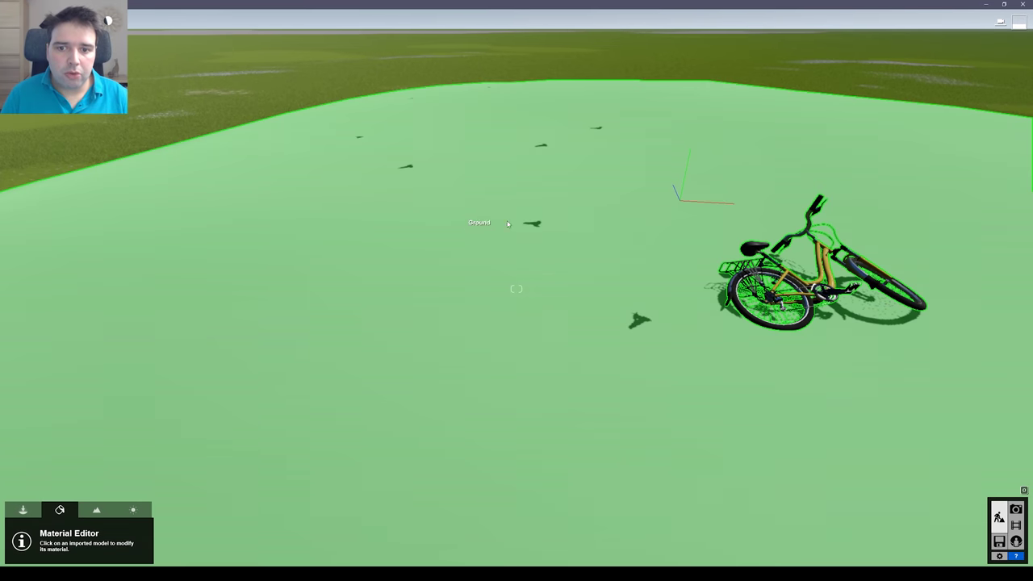
right_click_drag(525, 207, 526, 204)
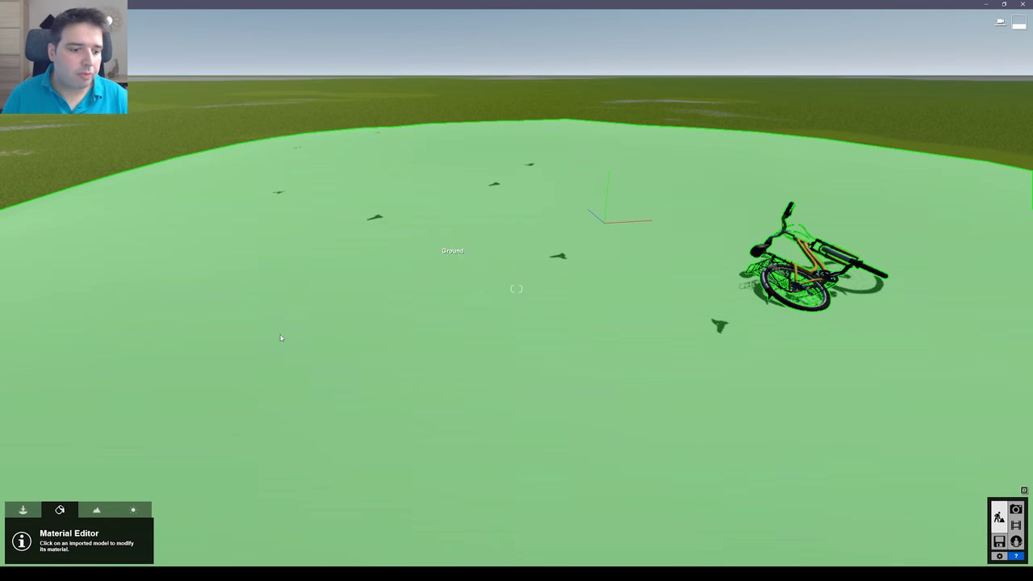
left_click(65, 492)
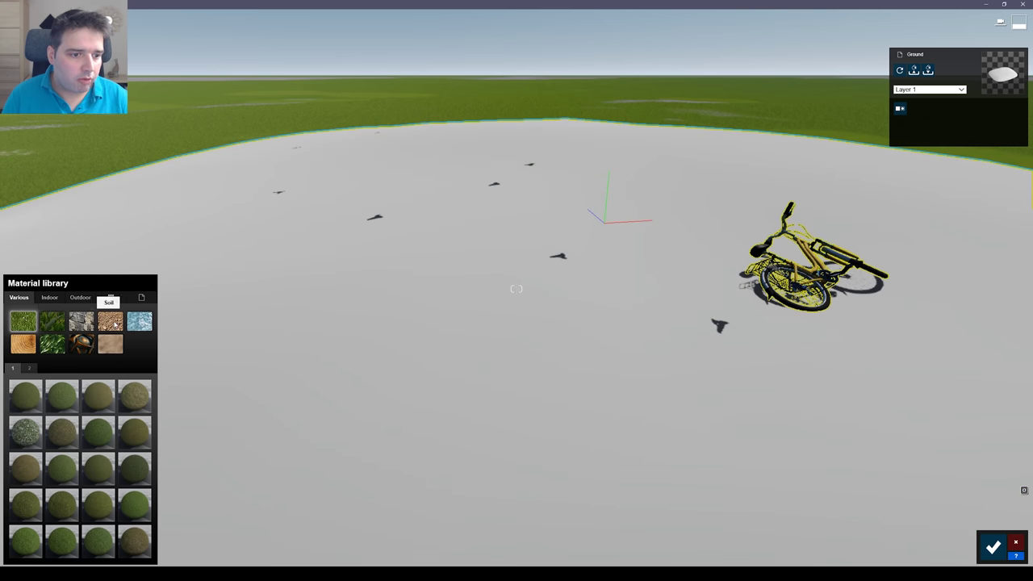
left_click(110, 321)
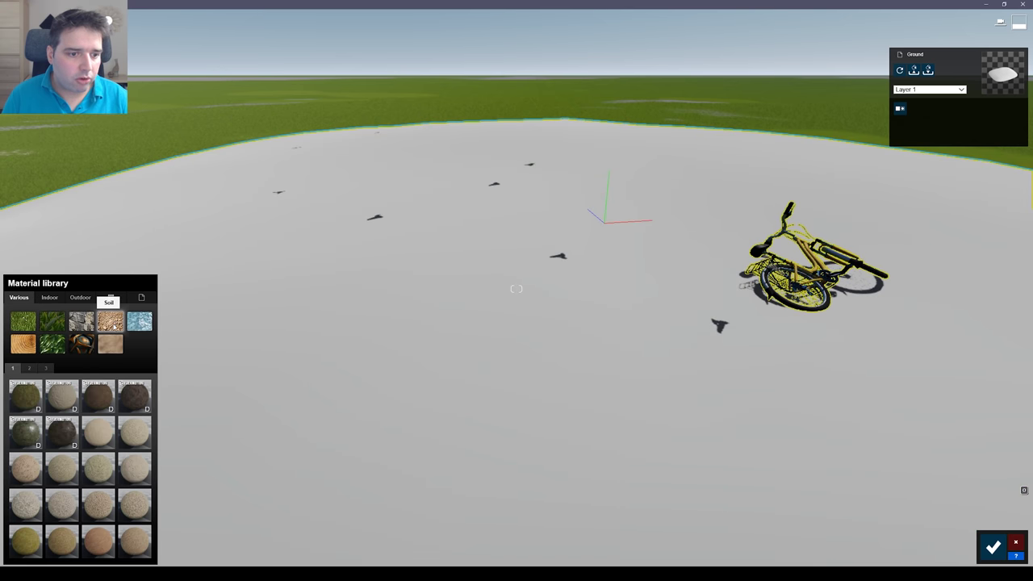
left_click(29, 369)
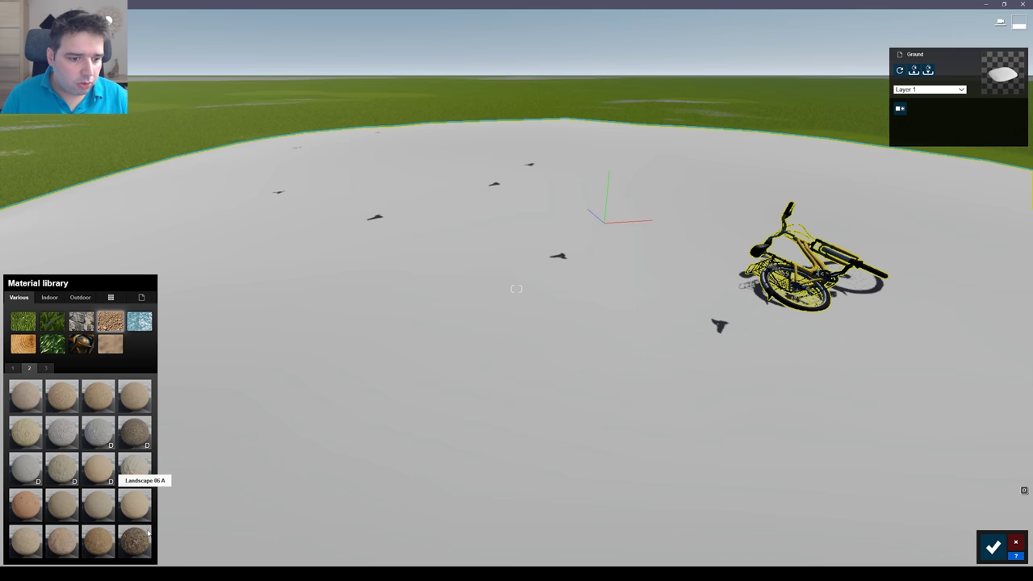
left_click(45, 368)
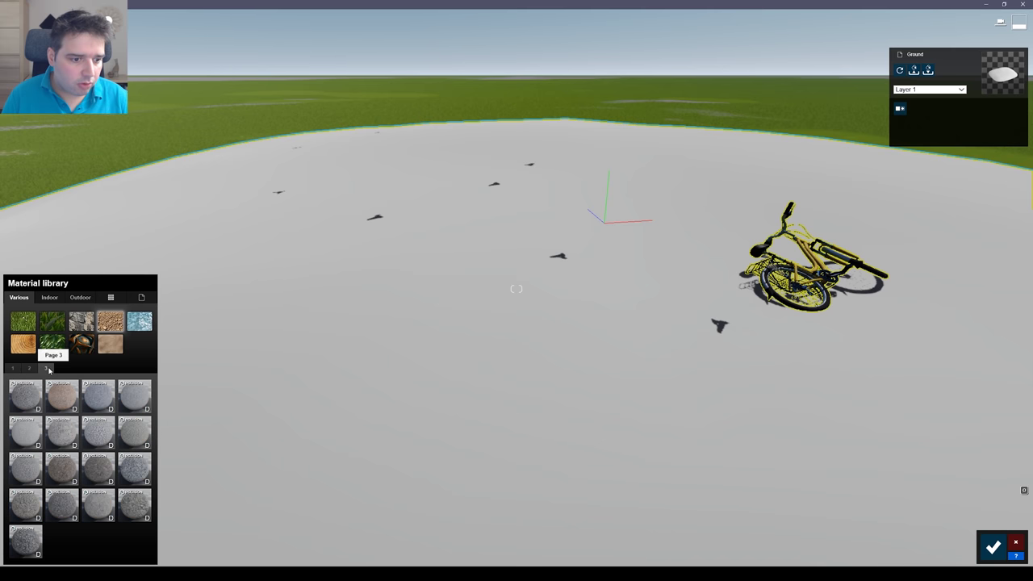
Step: Compare two neighbouring gravel materials on the ground and apply Polii GroundGravel 015 2k
left_click(68, 475)
key("d")
right_click_drag(68, 475, 99, 438)
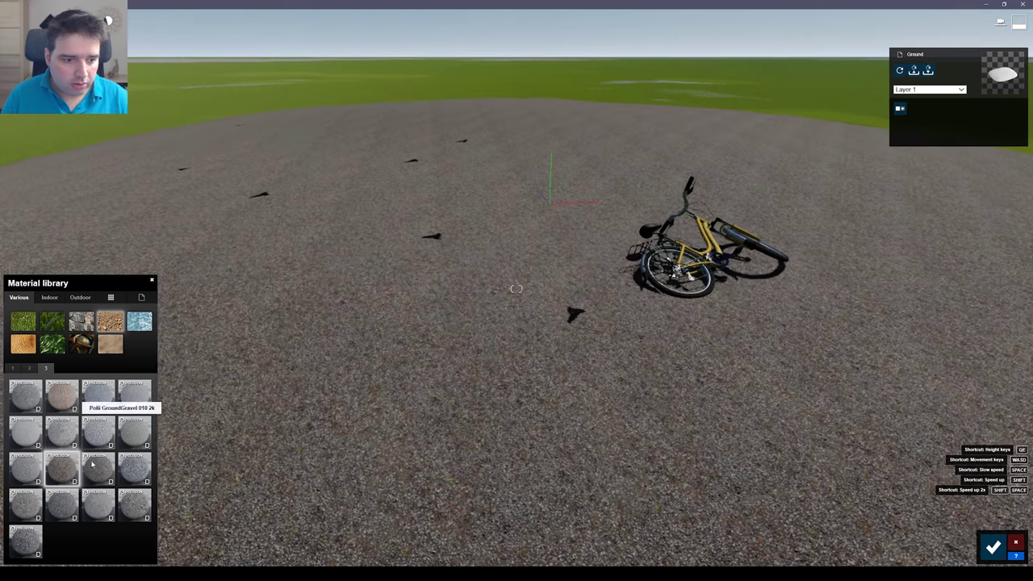
left_click(107, 477)
key("w")
right_click_drag(226, 472, 256, 509)
key("s")
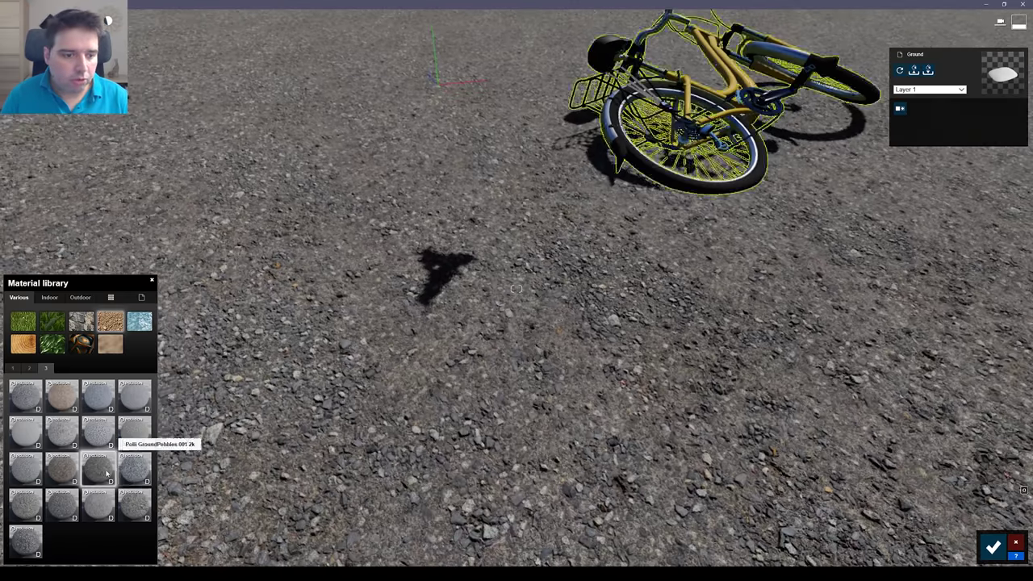
Step: Set the gravel material's map scale to 4.7 and save the material changes
double_click(126, 461)
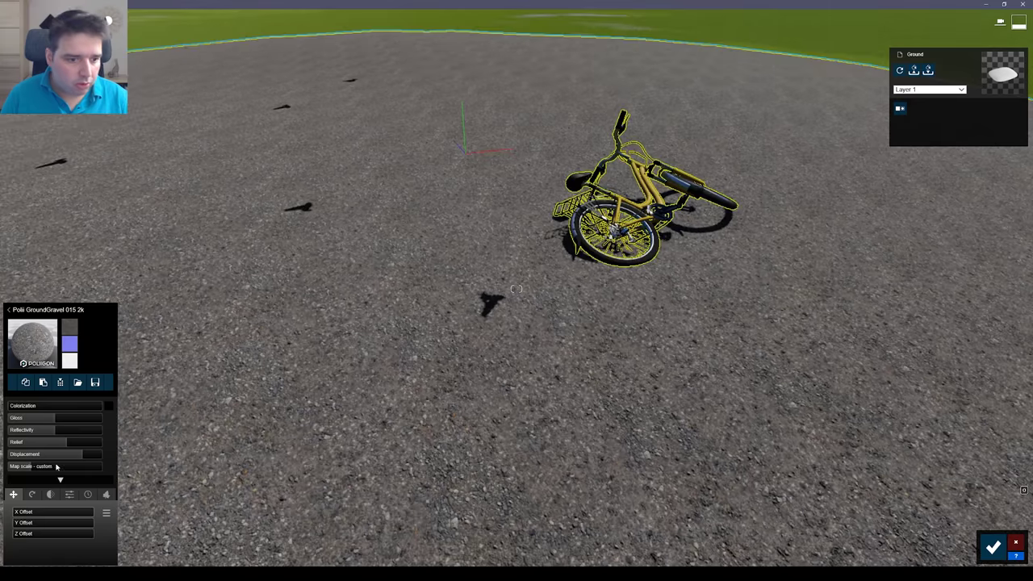
left_click_drag(34, 468, 35, 468)
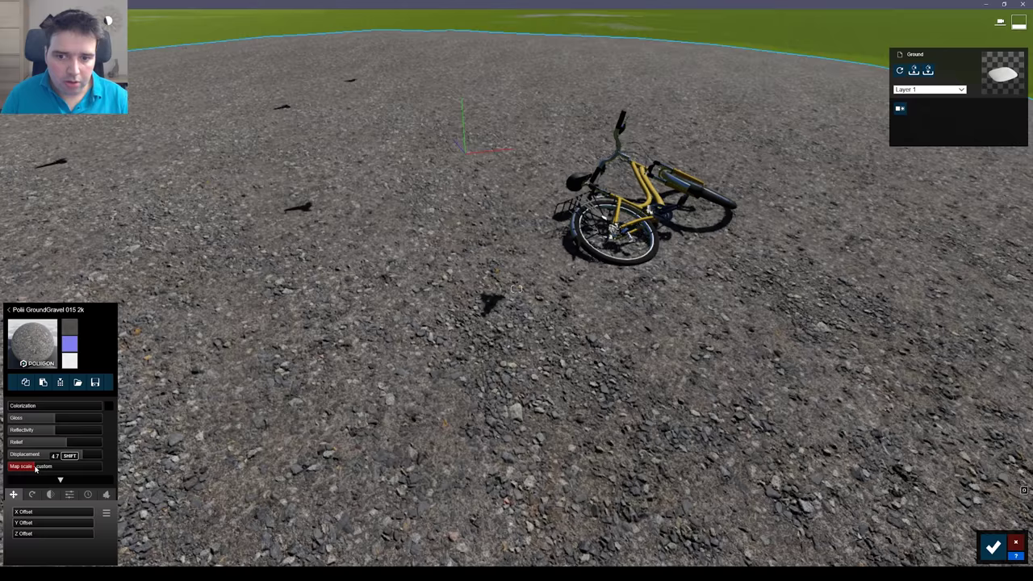
scroll(36, 469, "up", 5)
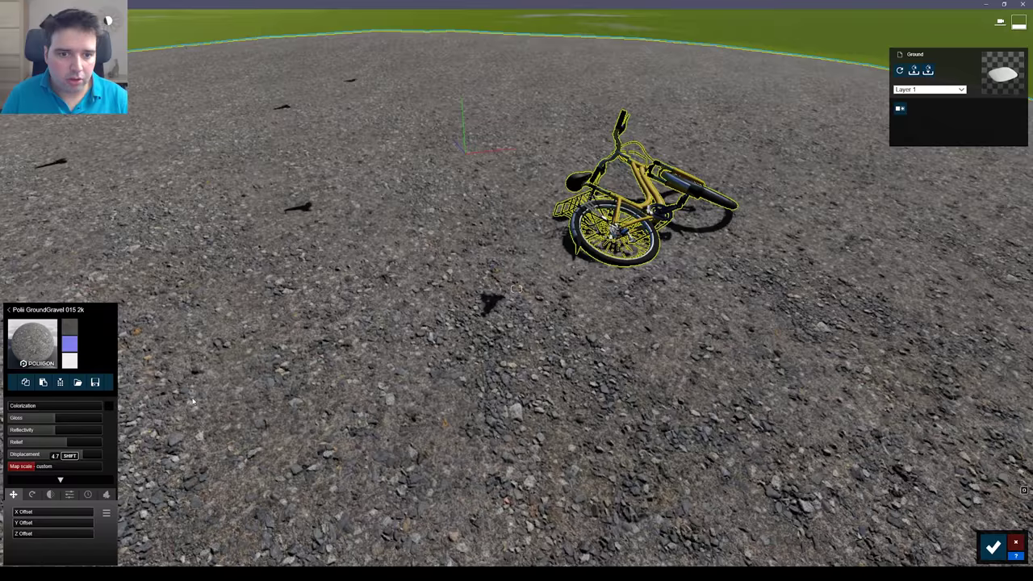
key("d")
right_click_drag(218, 388, 242, 347)
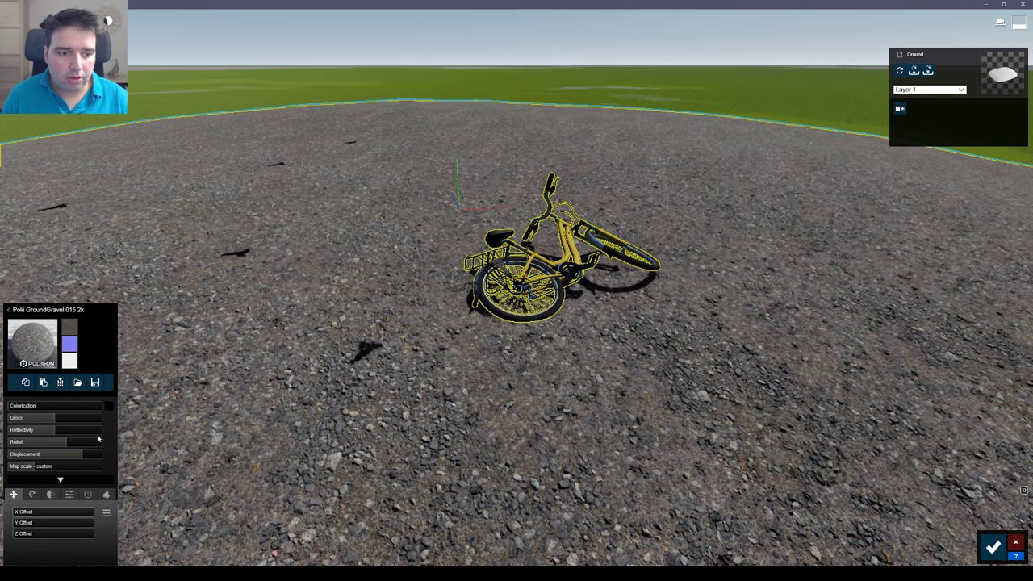
scroll(350, 401, "down", 3)
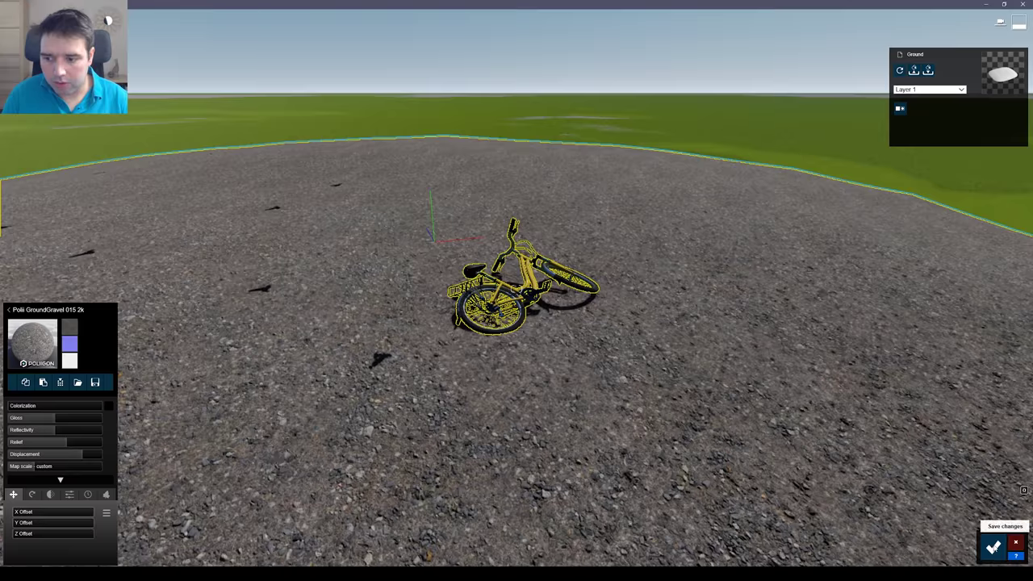
left_click(993, 548)
Step: Switch to Photo mode, restore the camera of Photo 5 and update its preview
mouse_move(564, 401)
right_mouse_down()
mouse_move(517, 347)
mouse_move(516, 396)
right_mouse_up()
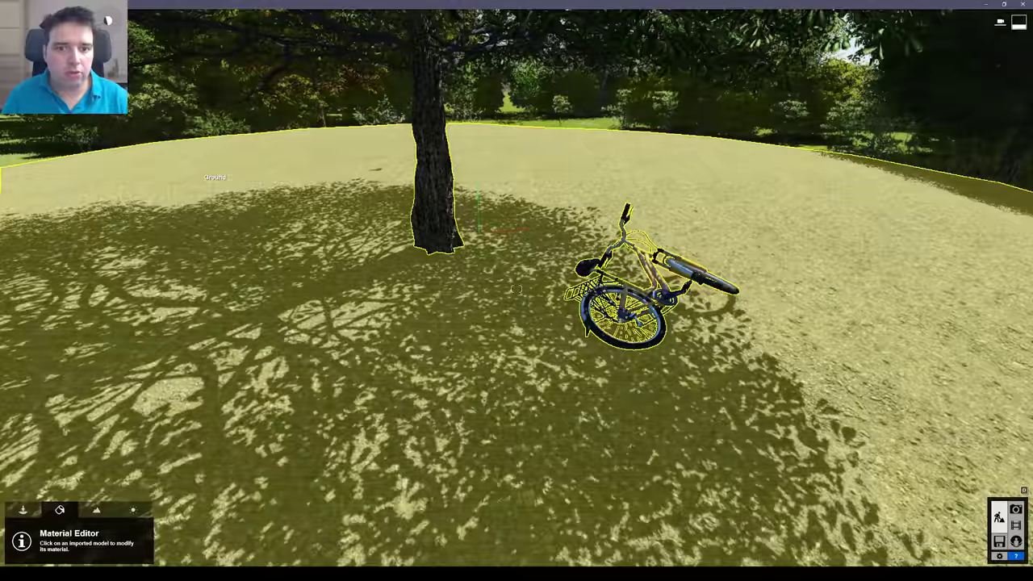
left_click_drag(646, 242, 741, 201)
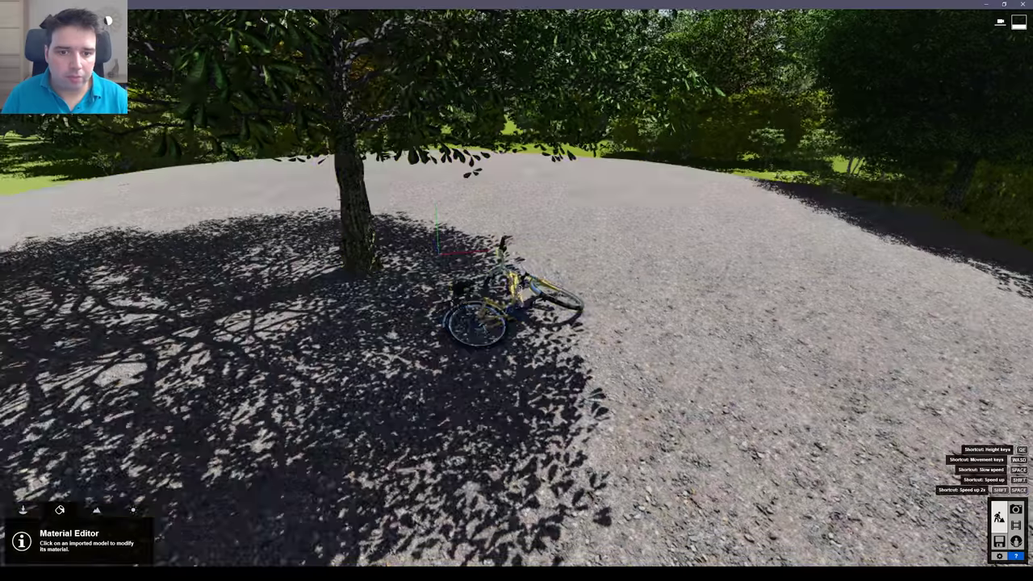
key("a")
mouse_move(517, 289)
right_mouse_down()
mouse_move(598, 284)
mouse_move(557, 299)
right_mouse_up()
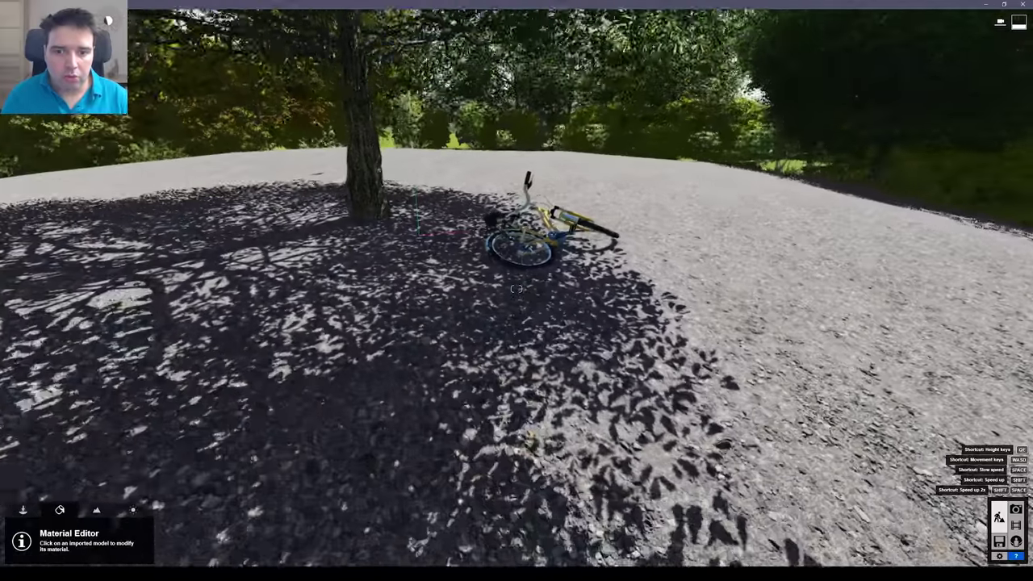
right_click_drag(355, 444, 327, 434)
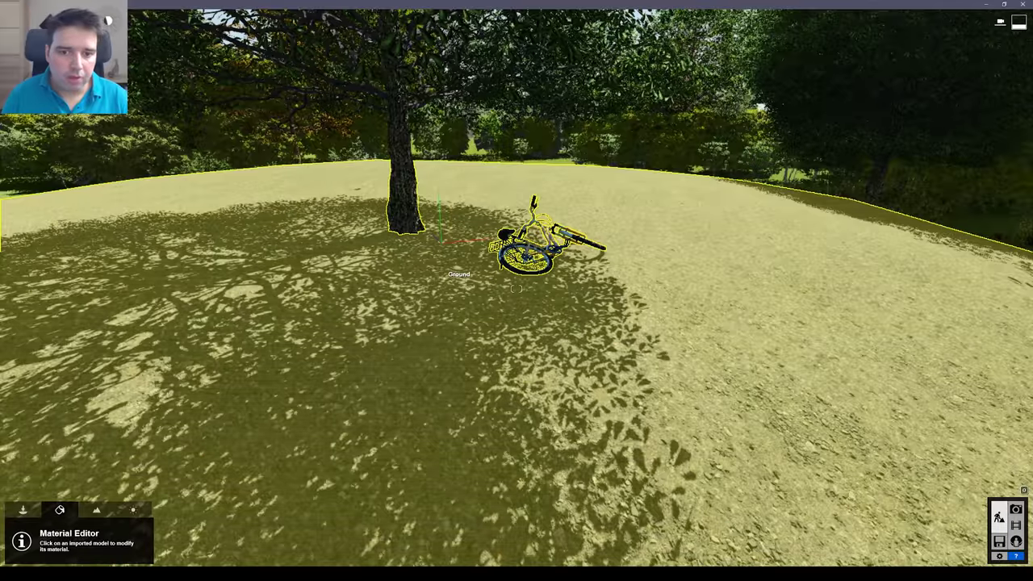
mouse_move(441, 273)
right_mouse_down()
mouse_move(459, 265)
mouse_move(440, 277)
right_mouse_up()
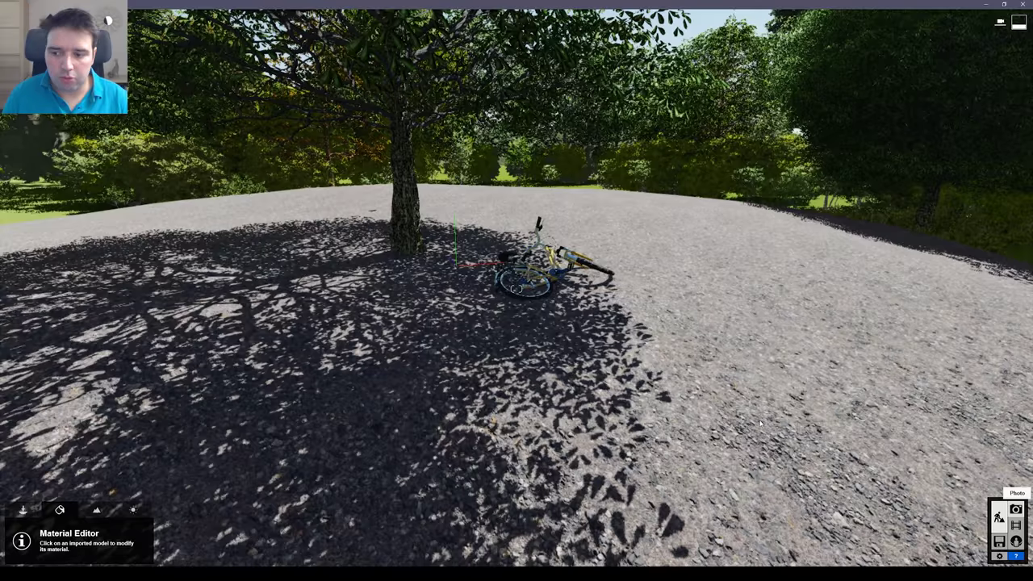
left_click(1017, 509)
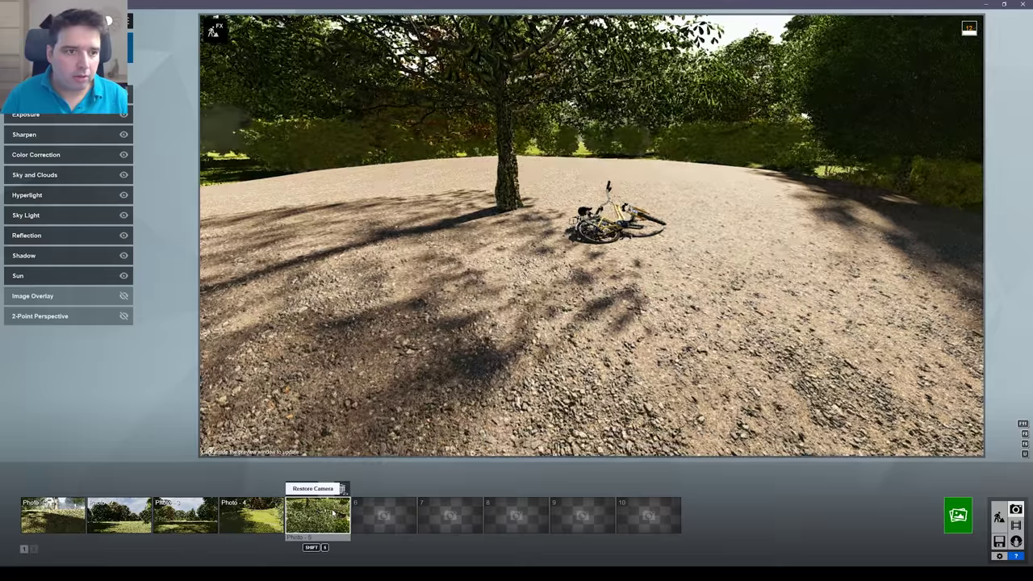
left_click(334, 513)
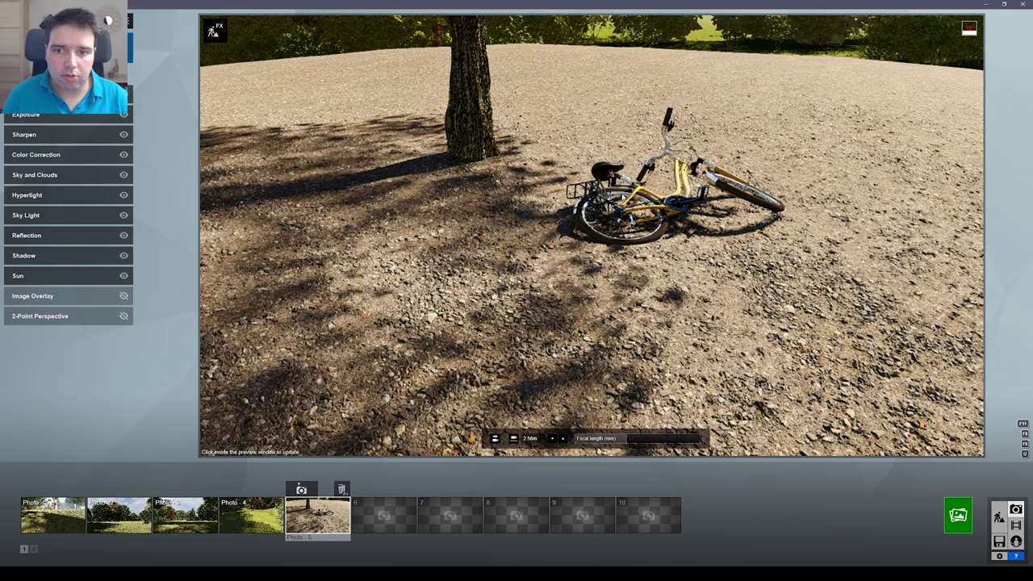
left_click(456, 209)
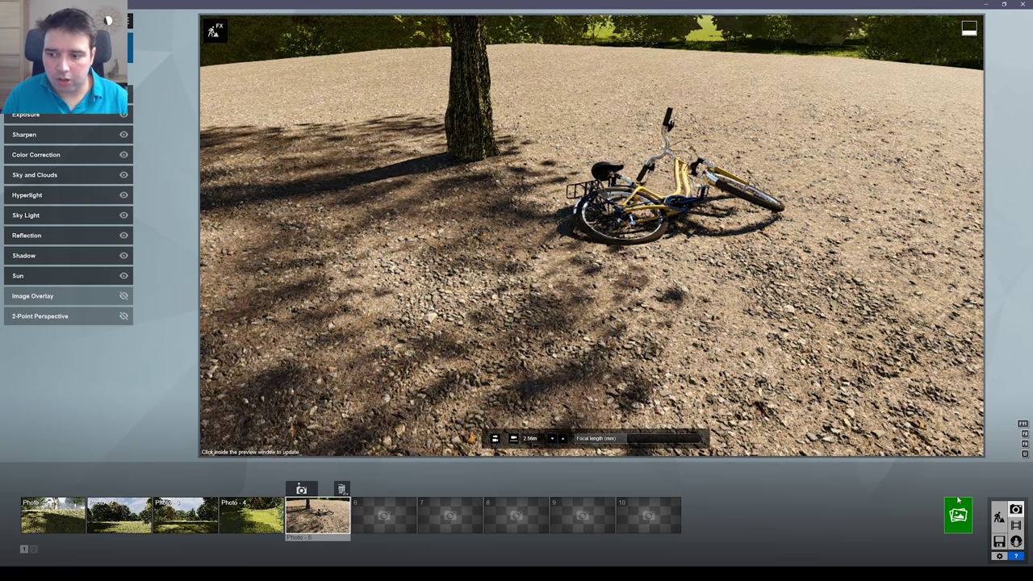
Step: Render the current shot at Desktop size, 1920x1080, and save it as a JPG file named 01
left_click(958, 515)
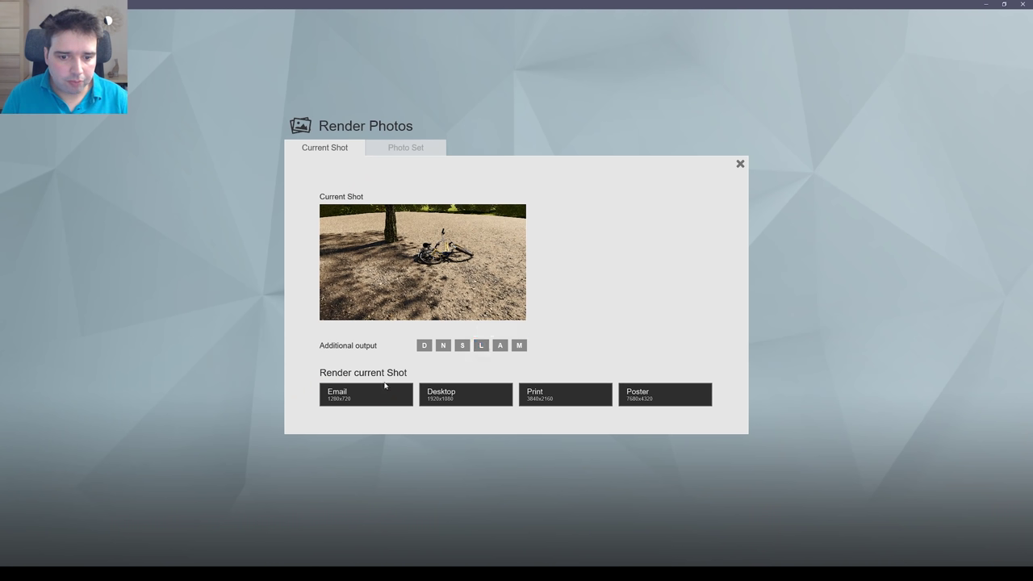
left_click(468, 392)
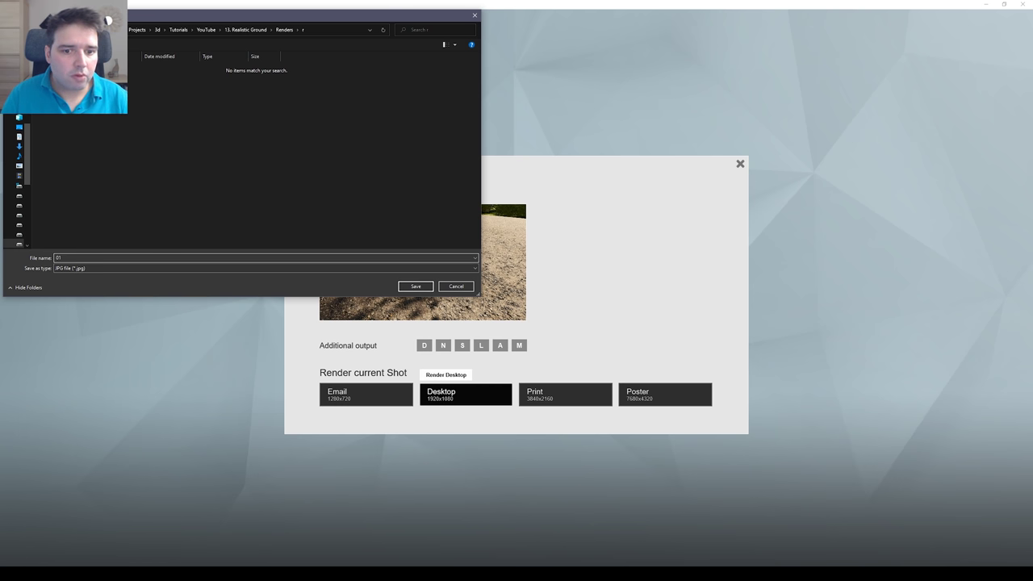
type("01")
key("Return")
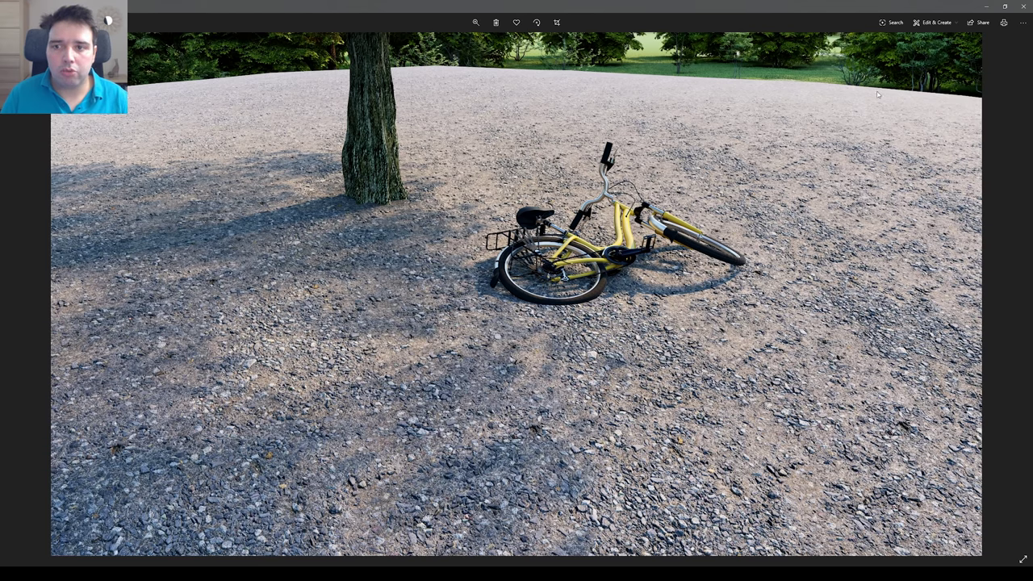
Step: Close the finished render, return to Build mode and apply the 3D Grass material Circular Grass 03 to the ground
left_click(1025, 6)
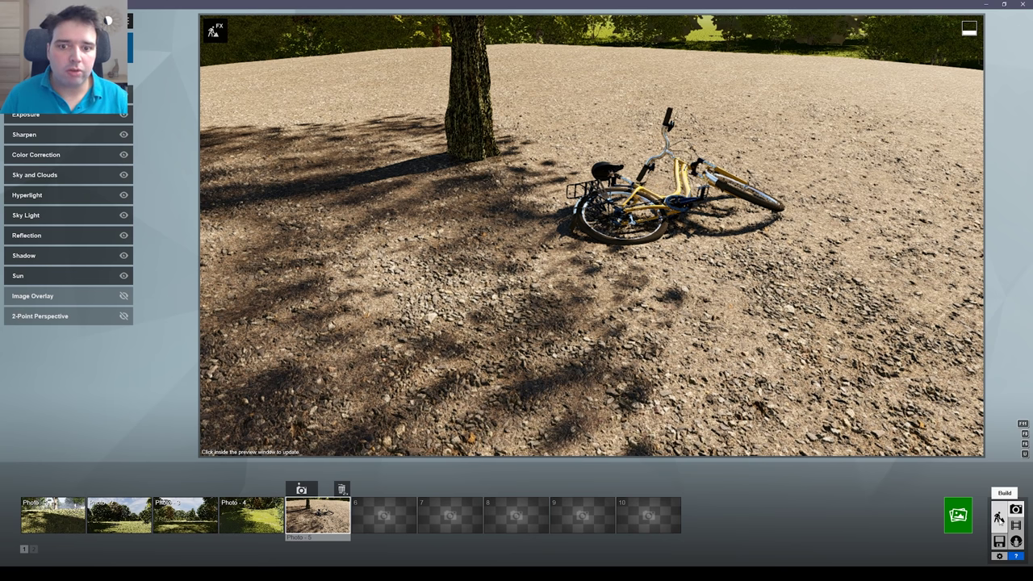
left_click(999, 516)
left_click(353, 376)
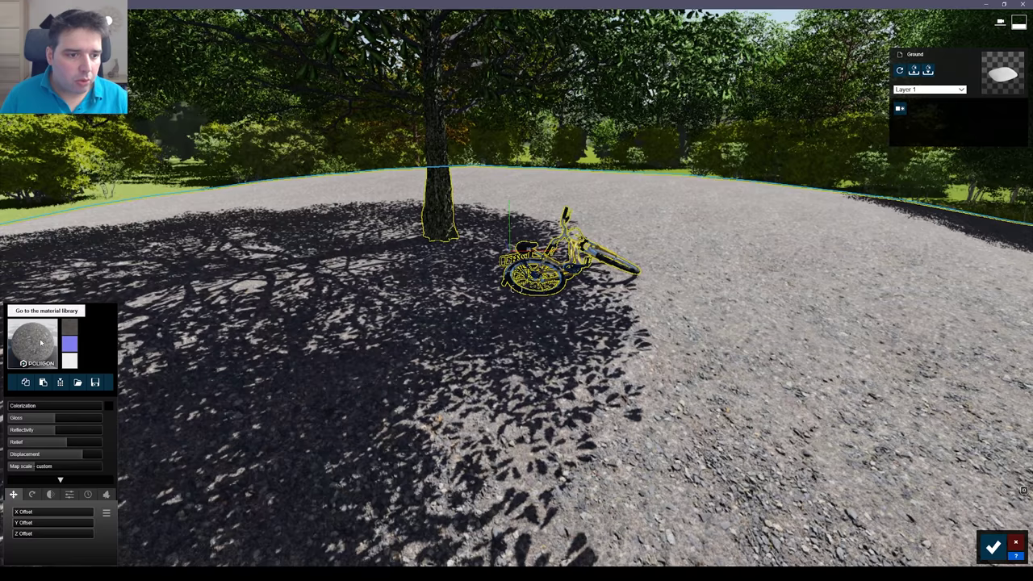
left_click(41, 343)
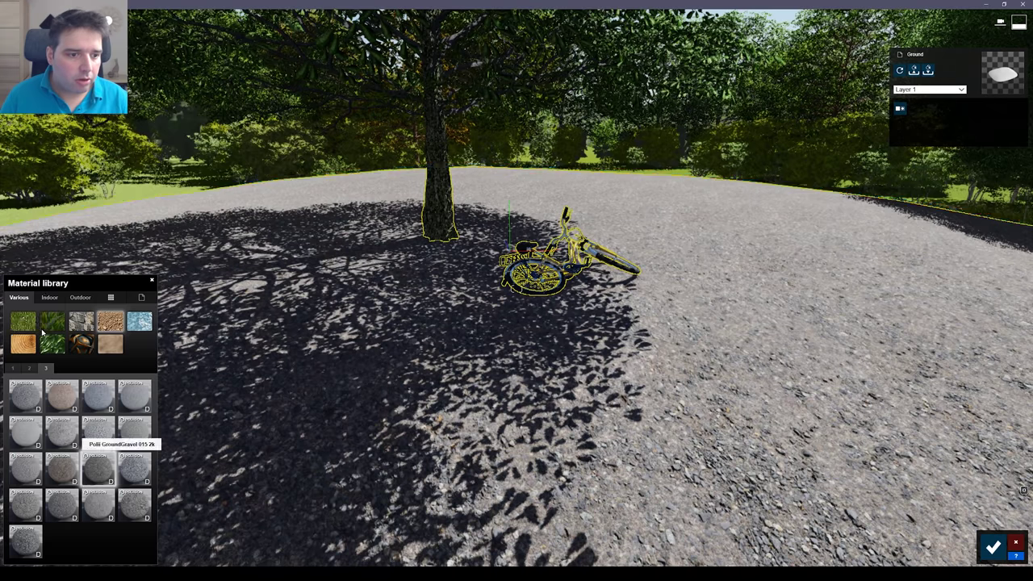
left_click(52, 321)
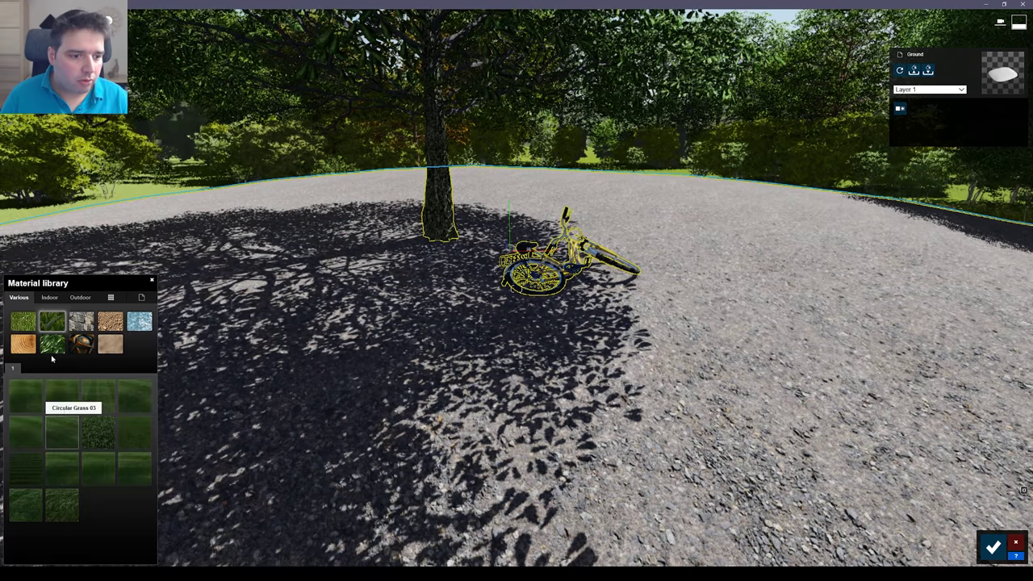
left_click(65, 434)
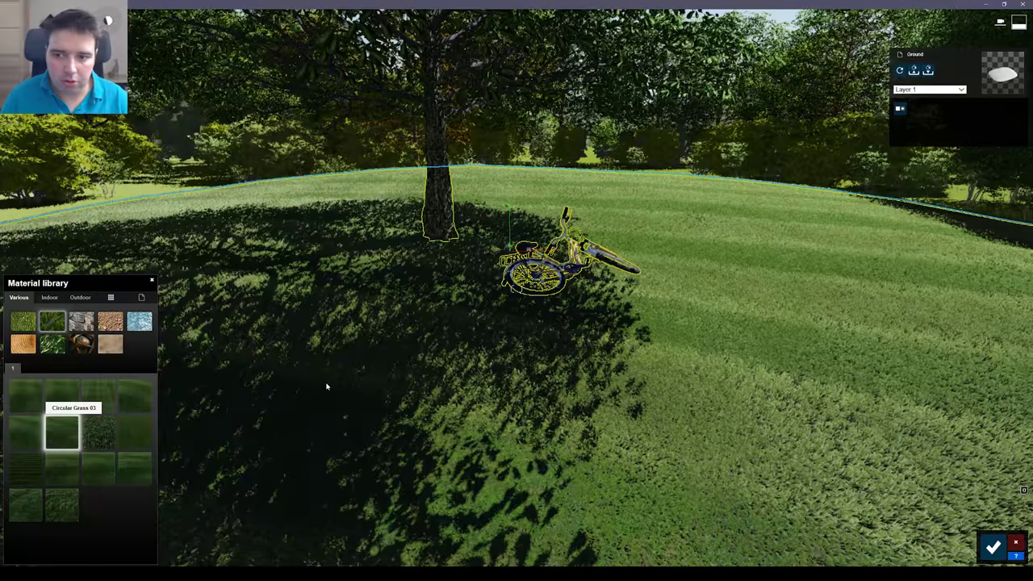
Step: Save the ground's grass material and update the Photo 5 preview in Photo mode
key("w")
right_click_drag(327, 387, 348, 379)
key("d")
key("s")
key("a")
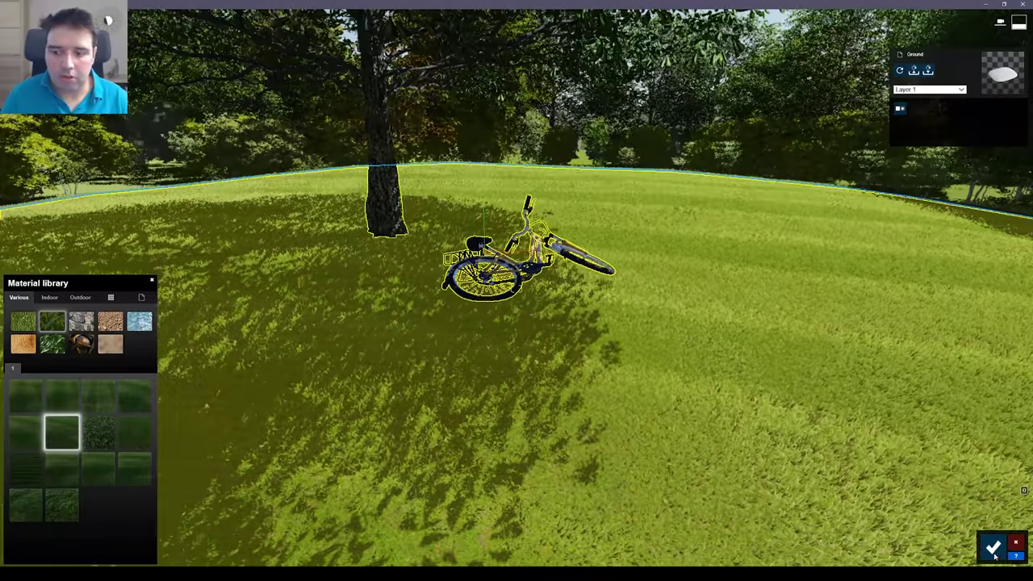
left_click(994, 549)
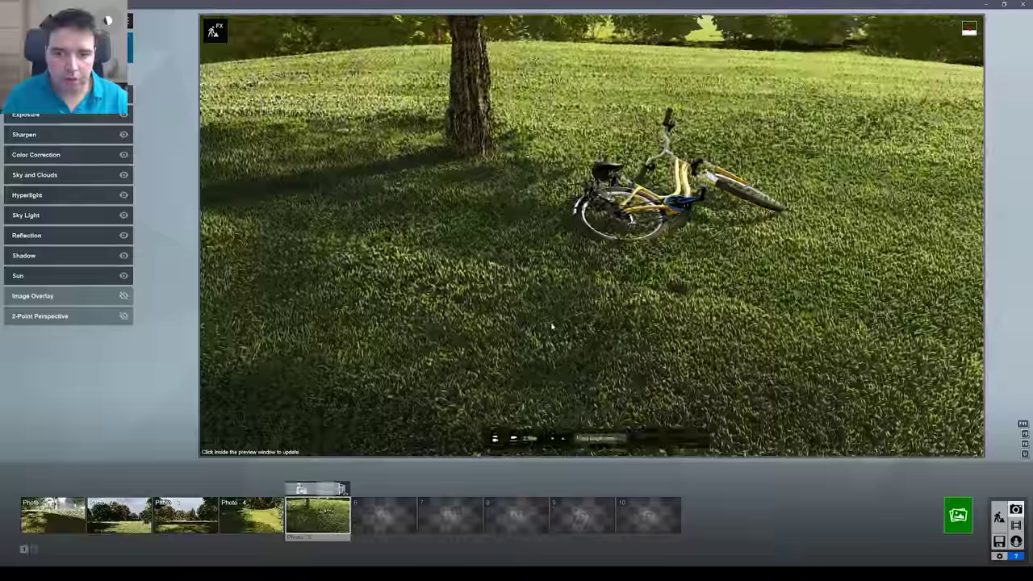
left_click(552, 327)
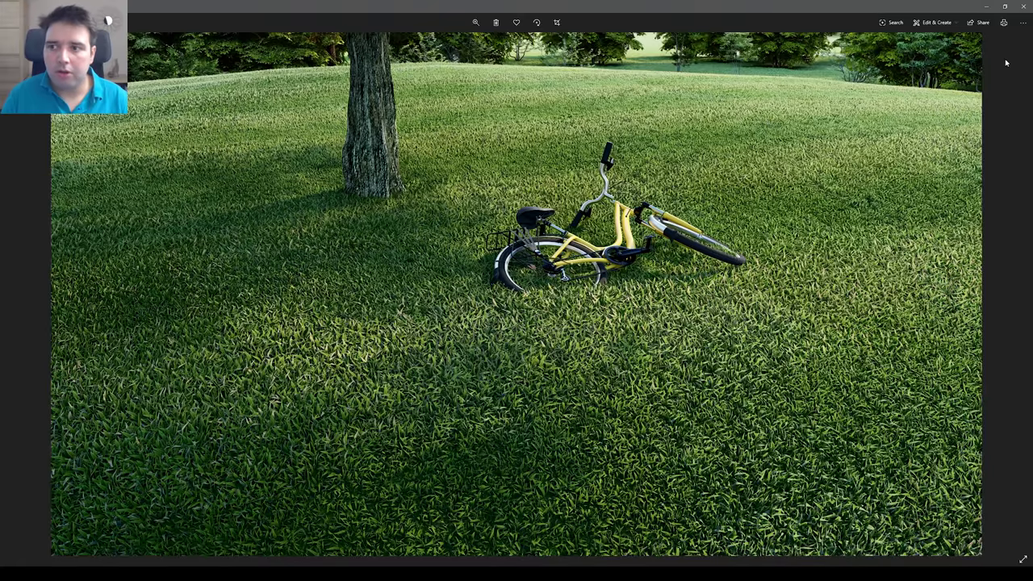
Step: Return to Build mode, replace the ground's material with the last 3D Grass material in the library and save the change
left_click(988, 8)
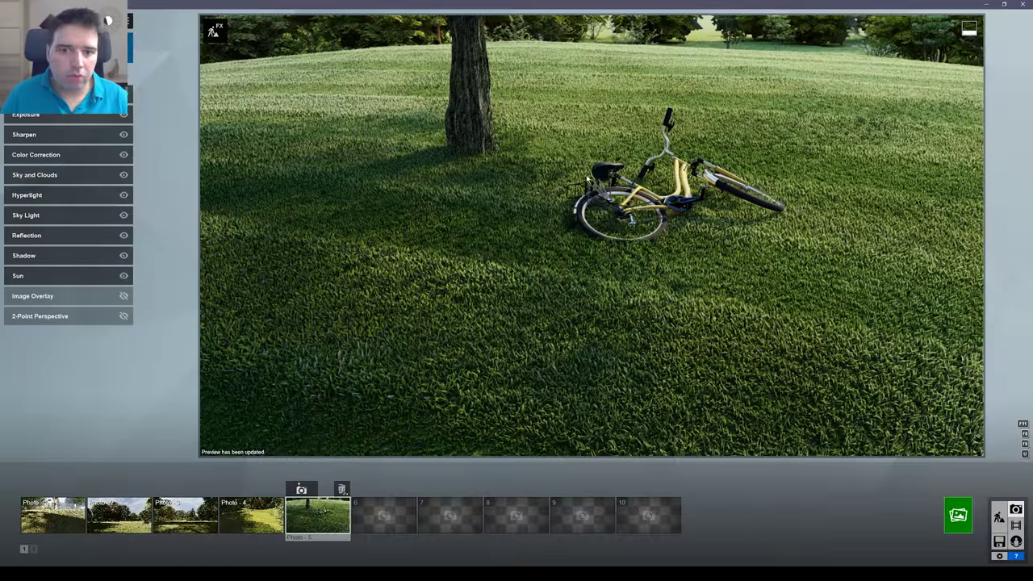
left_click(1000, 518)
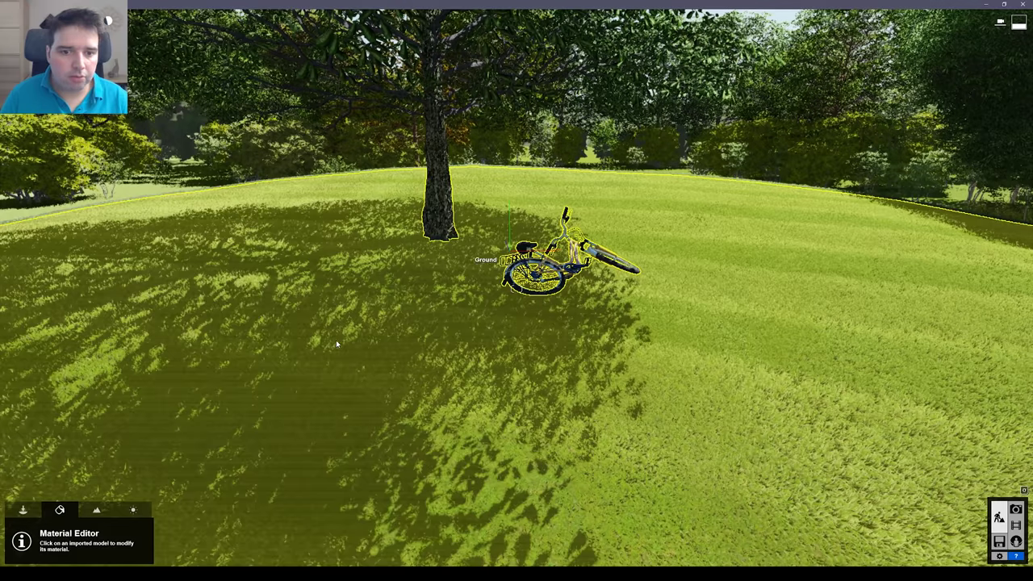
left_click(255, 435)
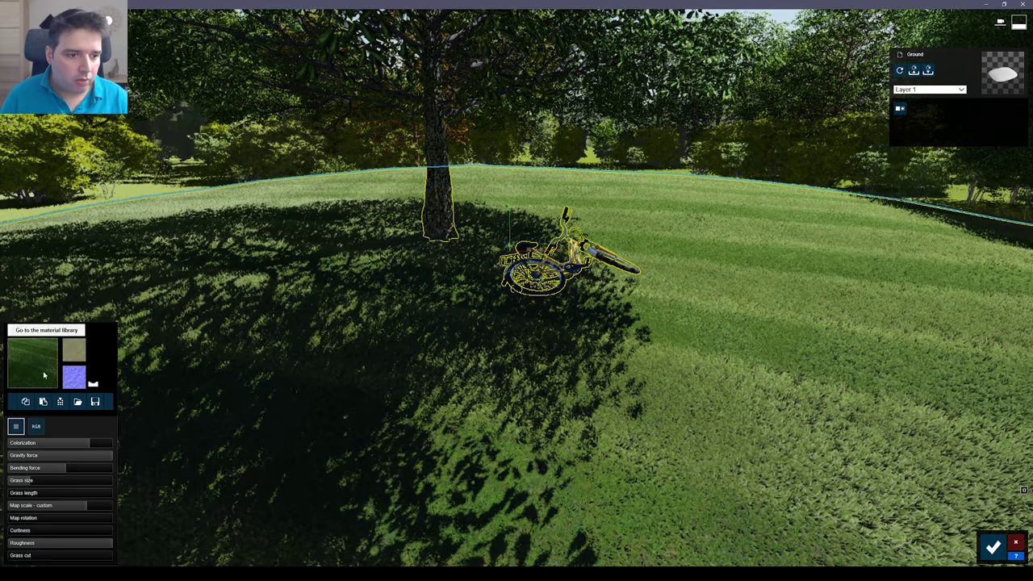
left_click(42, 373)
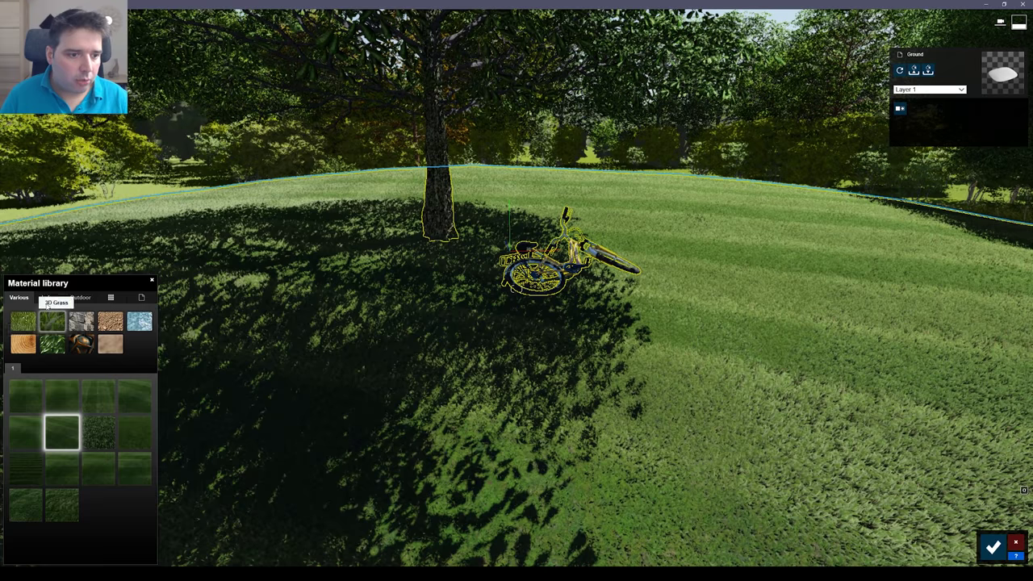
left_click(71, 504)
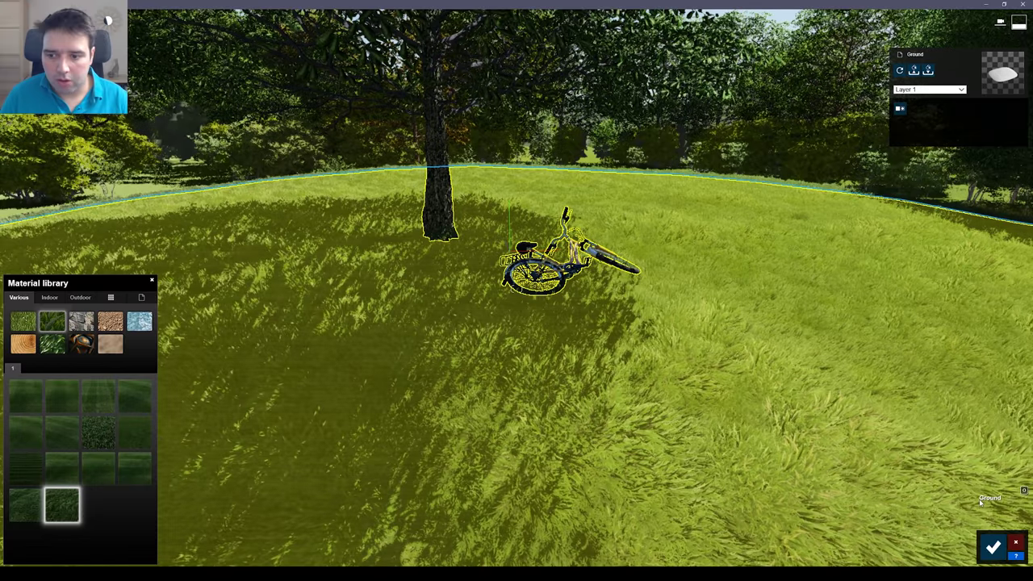
left_click(993, 547)
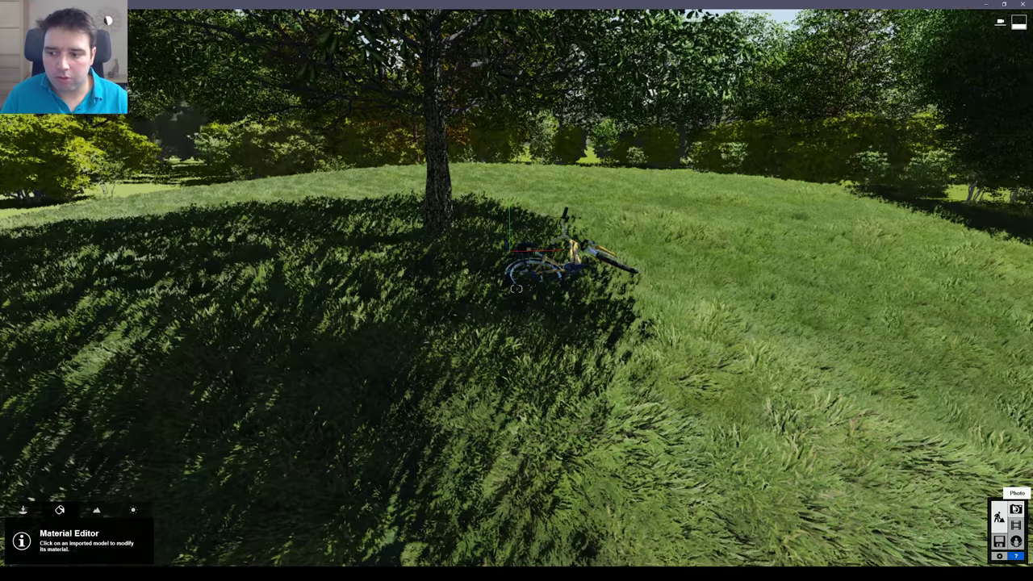
Step: Switch to Photo mode, restore the camera of Photo 5 and render the shot with the taller grass
left_click(1016, 509)
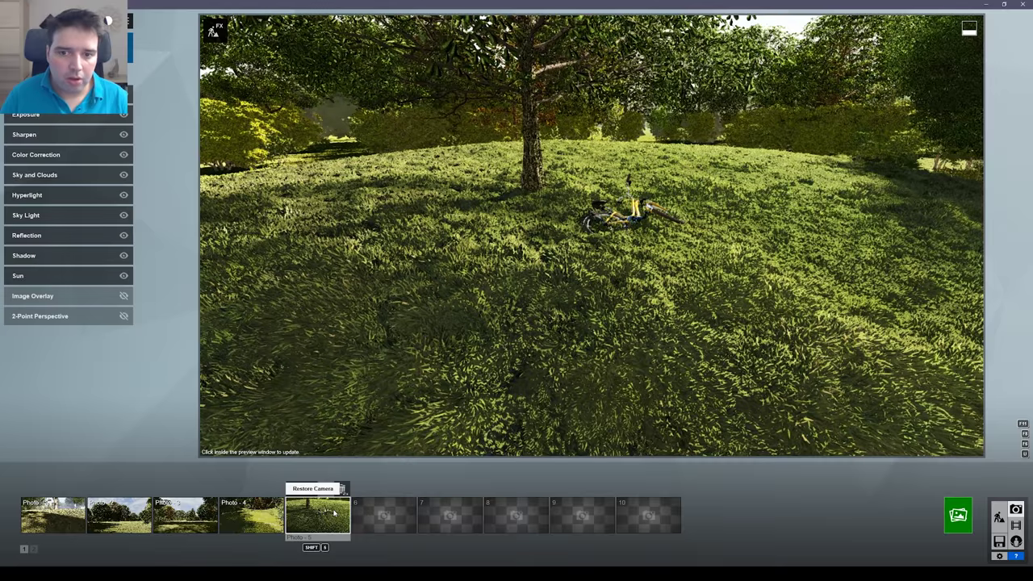
left_click(317, 515)
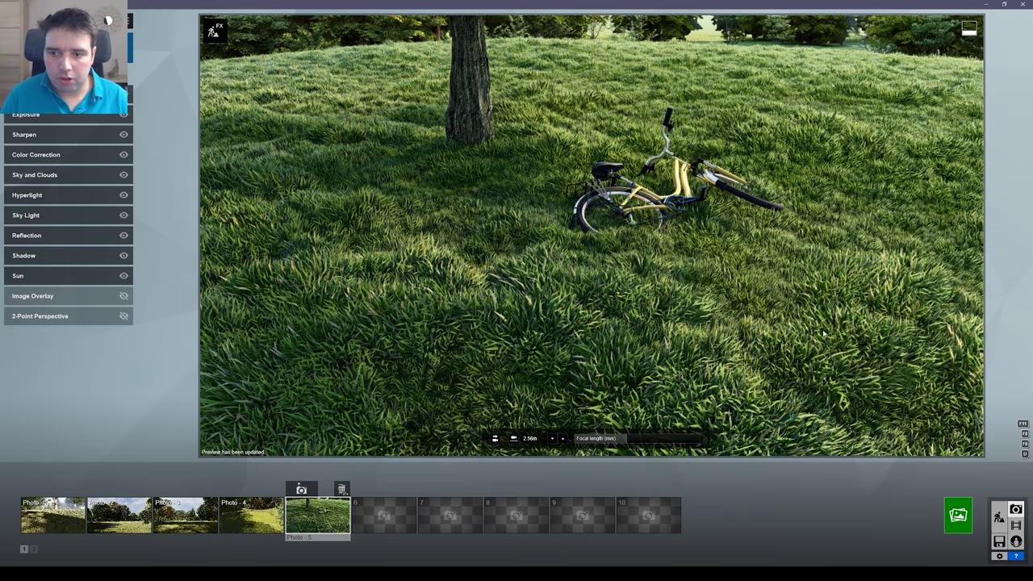
left_click(958, 515)
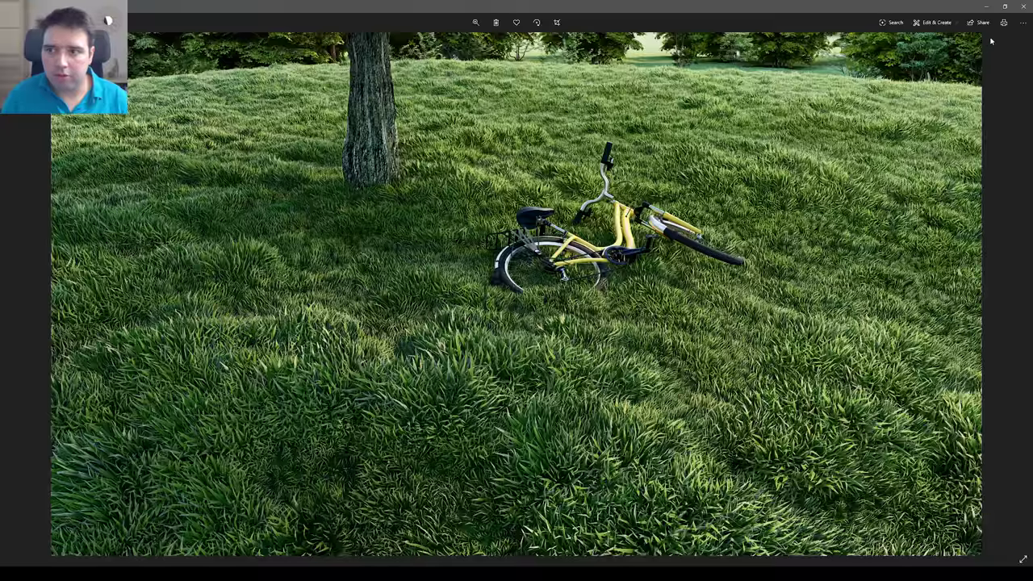
Step: Close the render, return to Build mode and show the hidden layer containing the plants, shrubs and rocks
left_click(1026, 5)
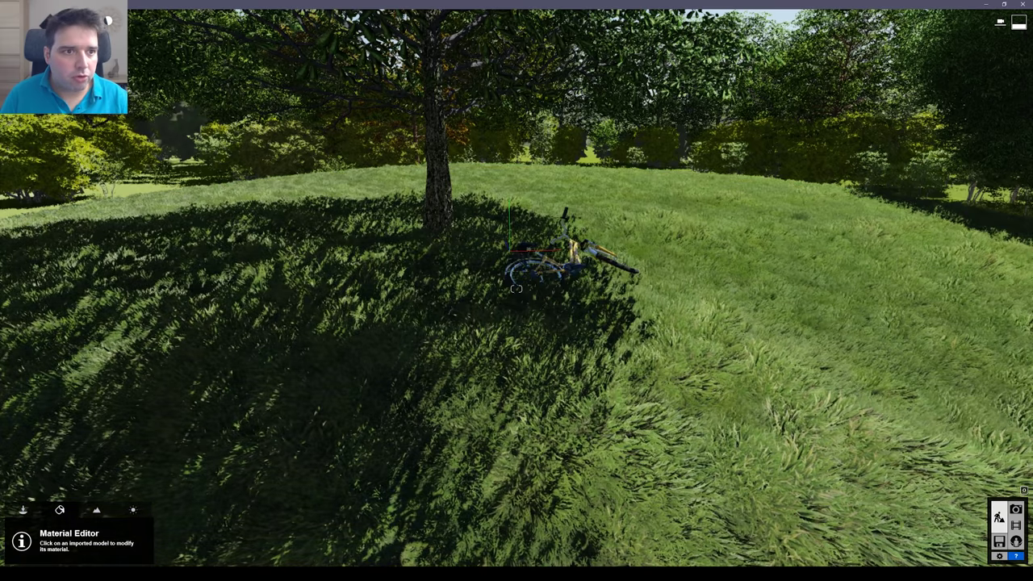
mouse_move(139, 19)
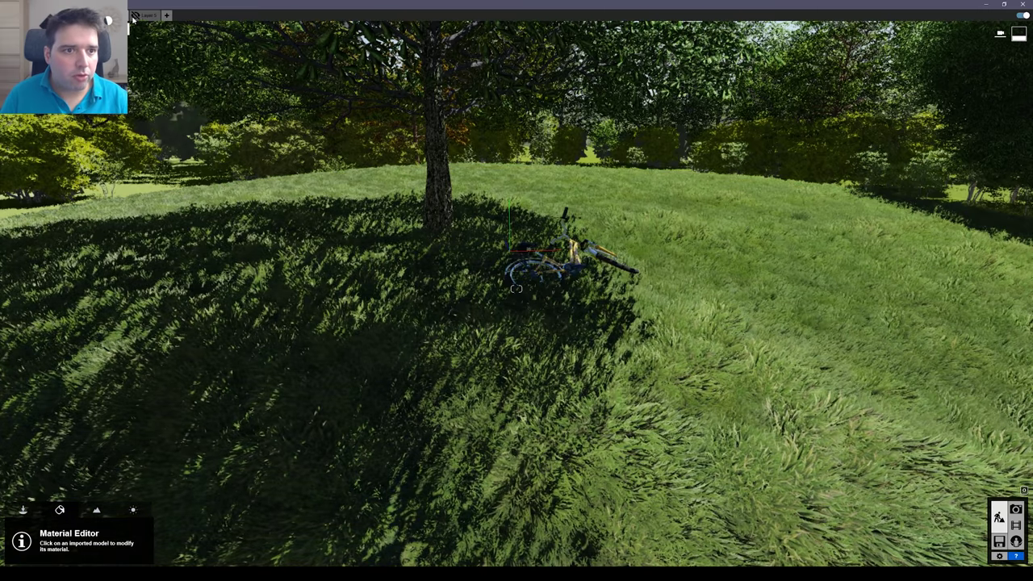
left_click(137, 16)
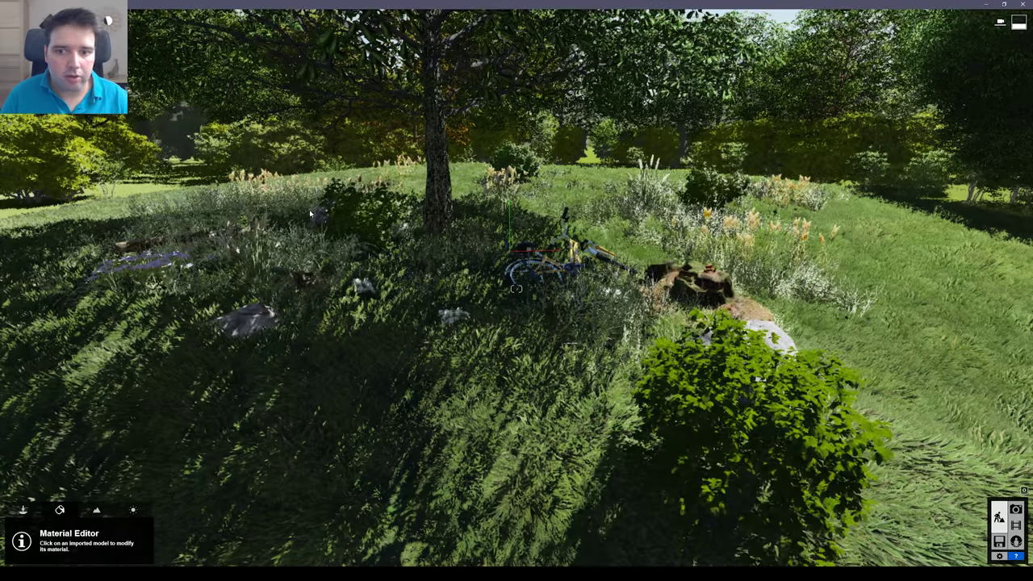
key("w")
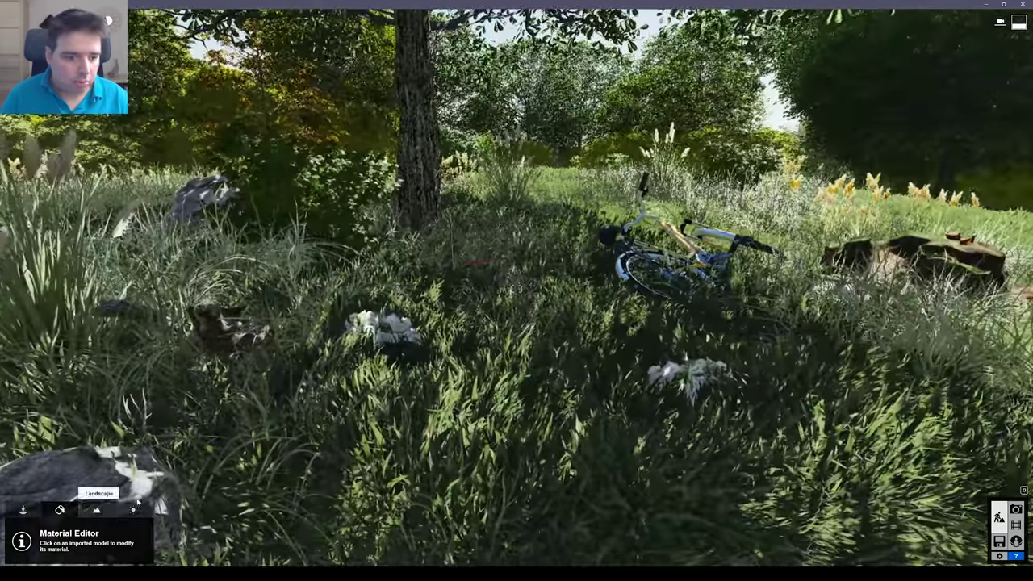
Step: Slightly adjust the sun's height and check the lighting on the plants around the bicycle
left_click(134, 509)
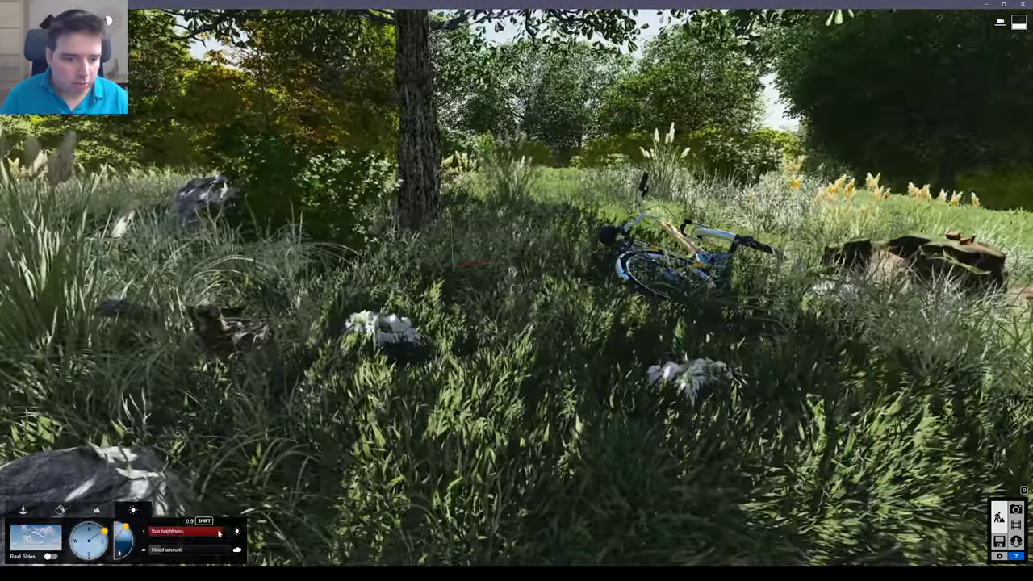
mouse_move(125, 529)
left_mouse_down()
mouse_move(81, 524)
mouse_move(92, 557)
mouse_move(103, 554)
mouse_move(114, 512)
mouse_move(126, 528)
left_mouse_up()
right_click_drag(170, 502, 492, 473)
key("s")
key("w")
key("w")
right_click_drag(504, 257, 460, 261)
key("d")
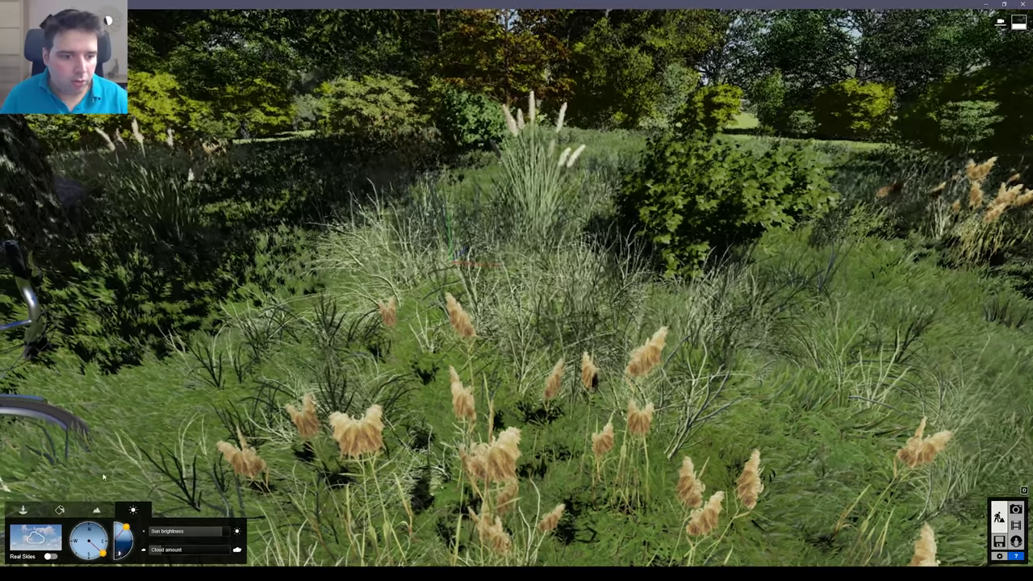
Step: Activate the Nature objects and examine how the grasses, shrubs, flowers and rocks are distributed around the tree and bicycle
left_click(23, 511)
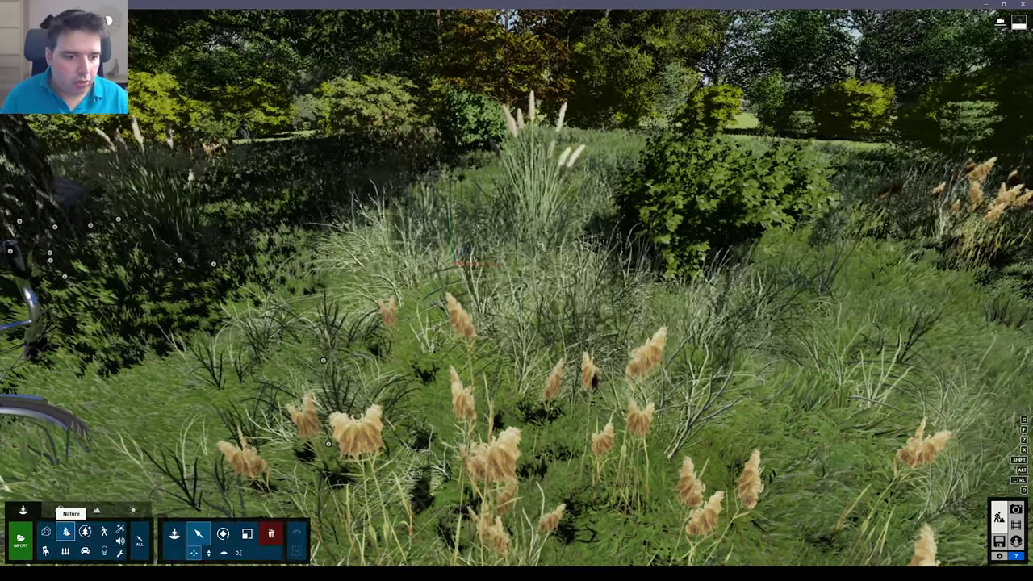
left_click(66, 532)
left_click(71, 513)
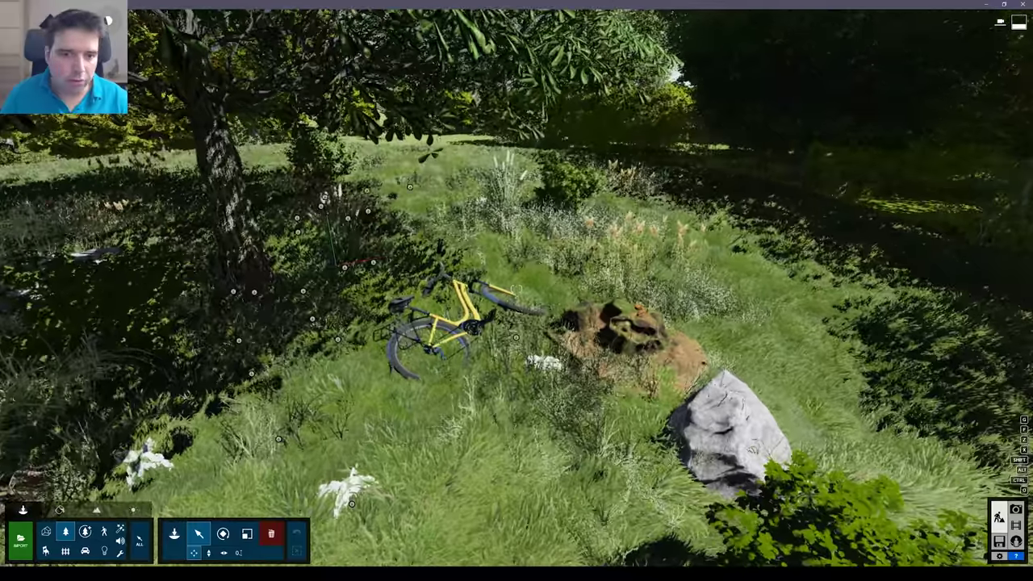
key("w")
right_click_drag(186, 339, 160, 281)
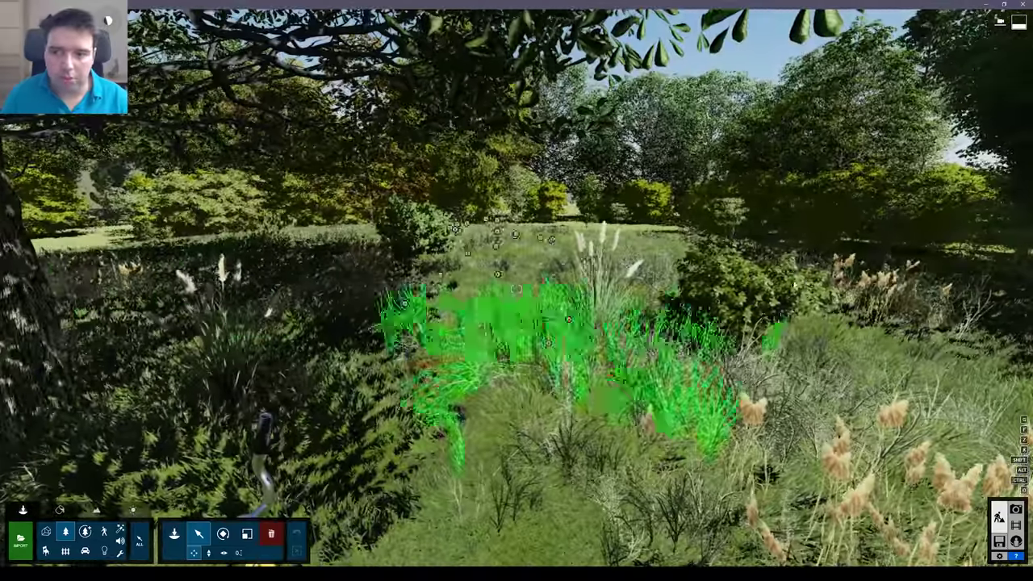
key("s")
key("s")
key("a")
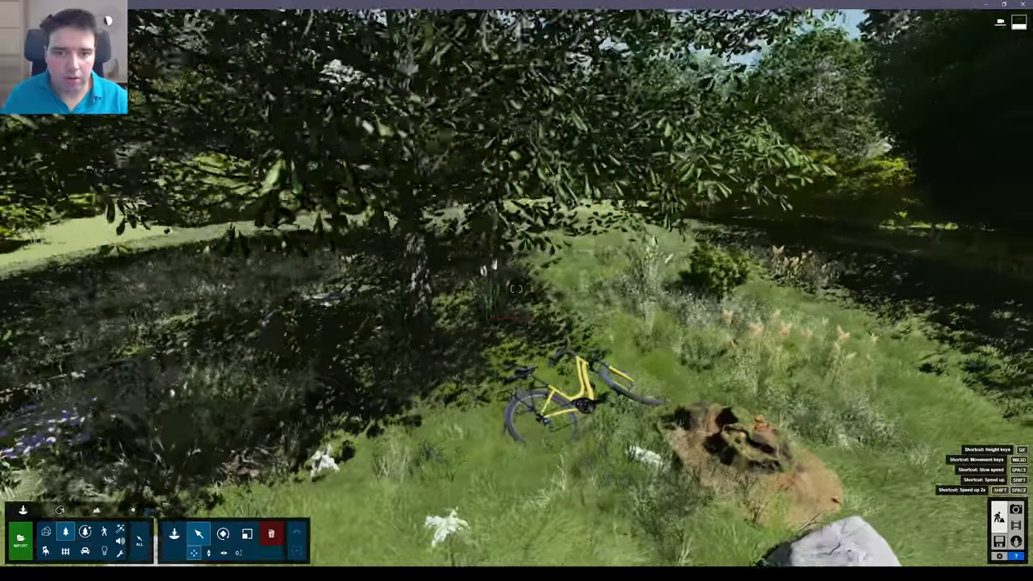
key("w")
key("s")
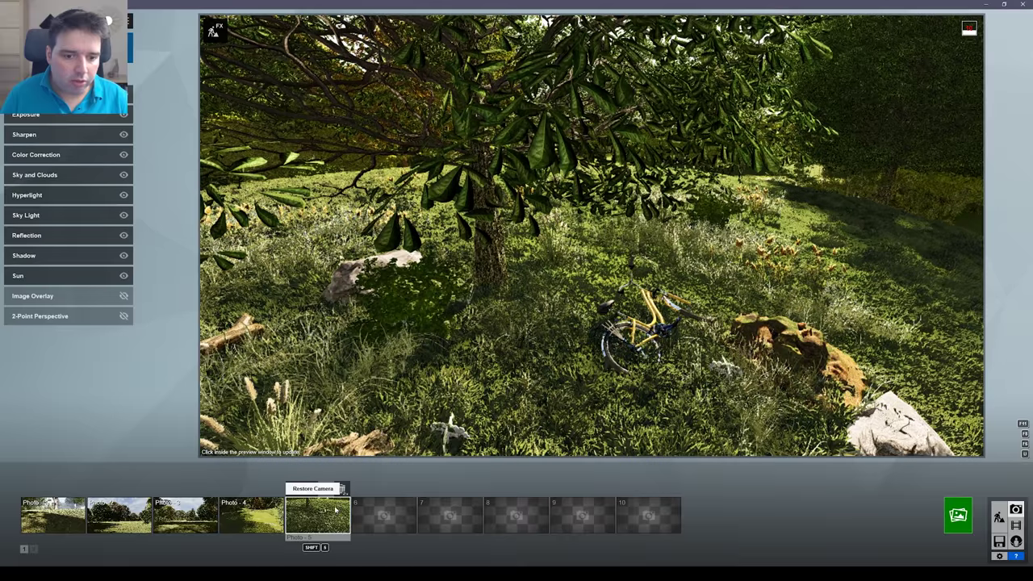
Step: Restore the camera of Photo 5 for the planted scene and view its finished render and lighting pass
left_click(328, 514)
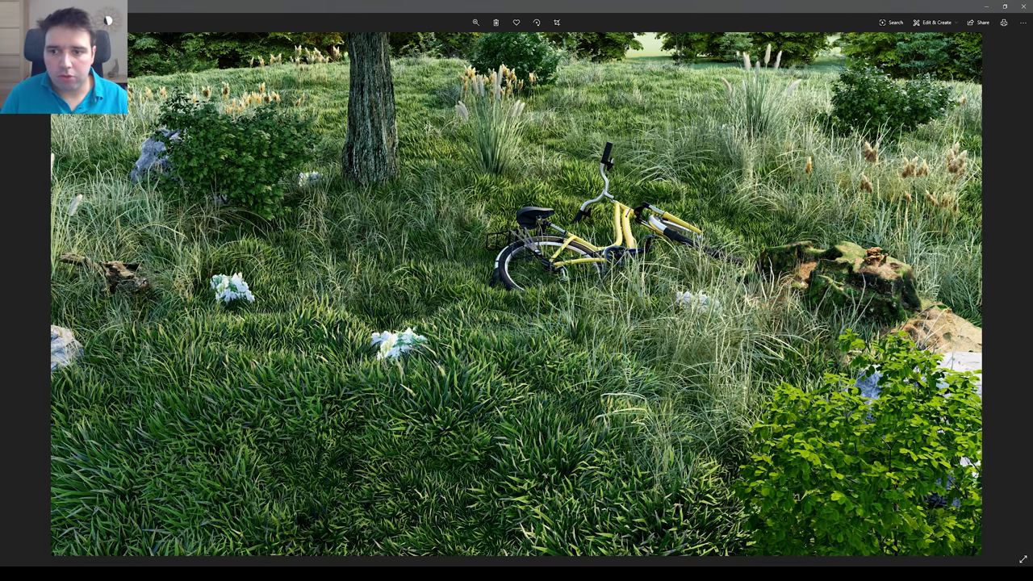
key("Right")
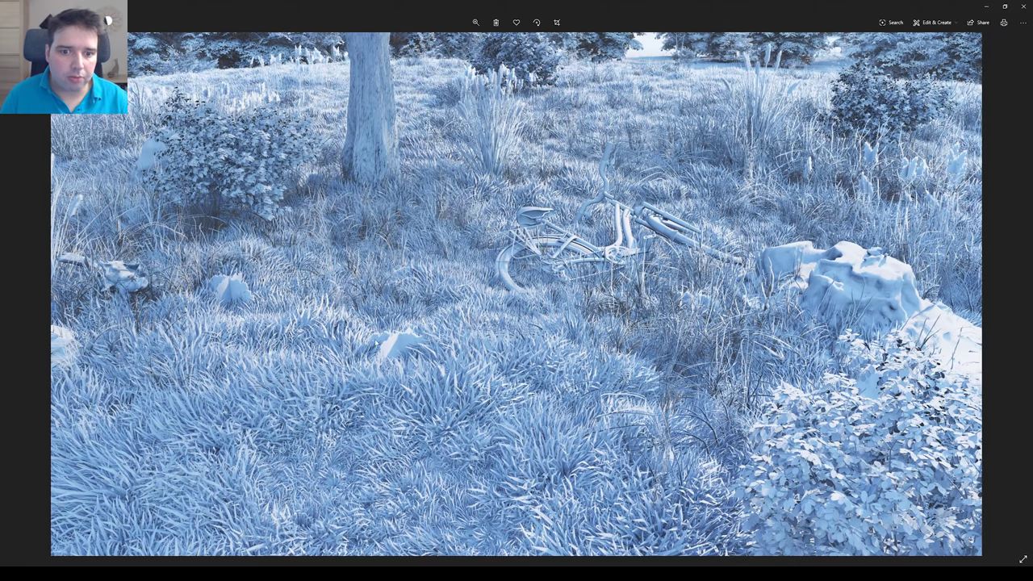
Step: Switch to Photoshop and compare the open ground renders, including Ground_02, Ground_03, Ground_04 and Ground_04_Lighting
left_click(189, 574)
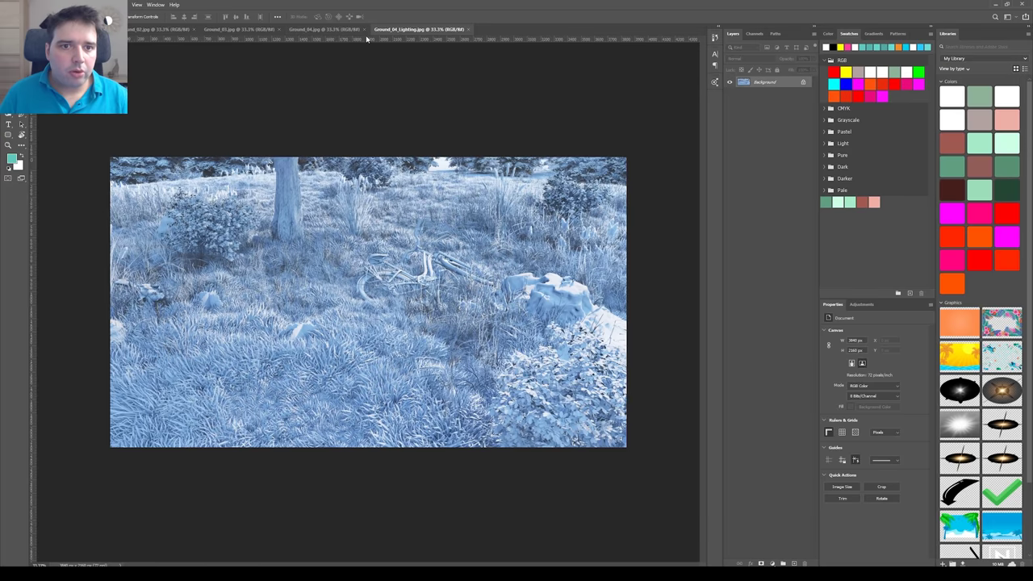
left_click(334, 31)
left_click(242, 31)
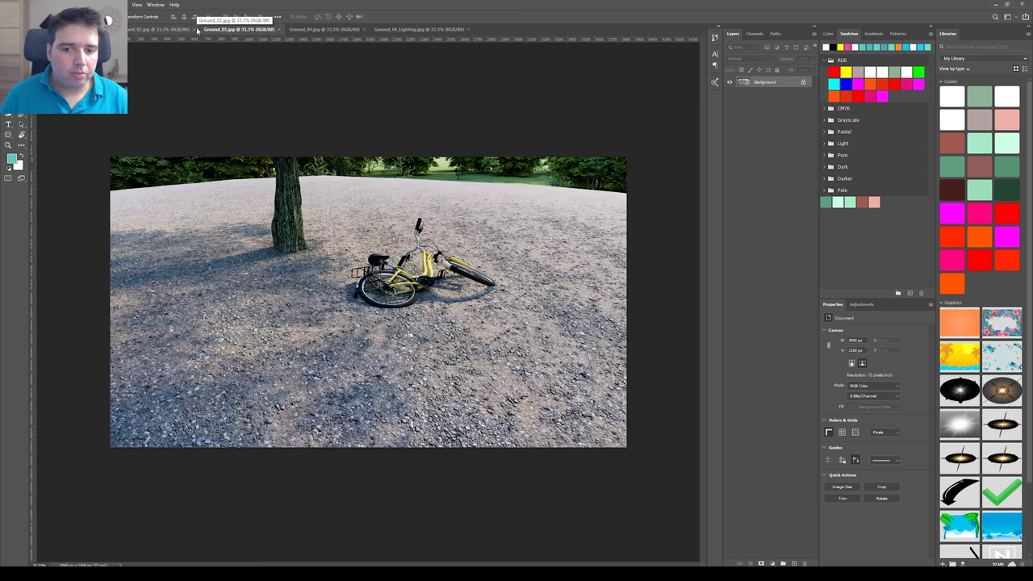
left_click(153, 29)
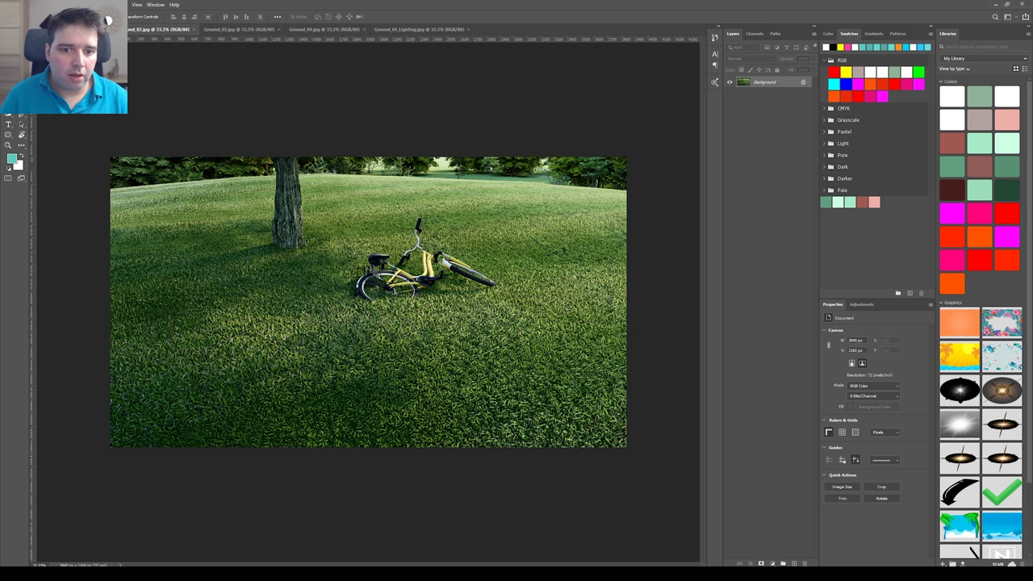
left_click(78, 29)
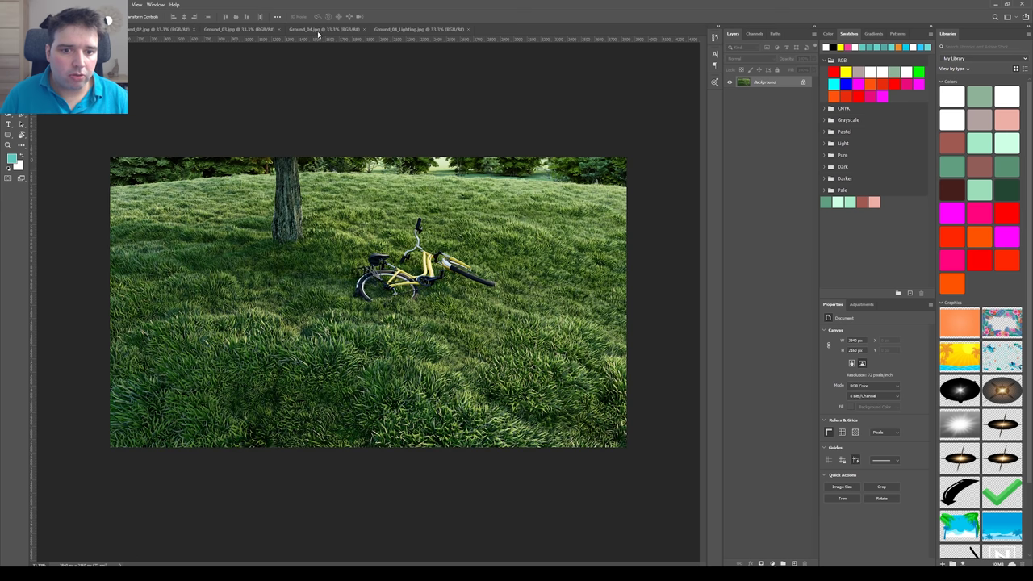
left_click(325, 29)
left_click(395, 29)
left_click(232, 30)
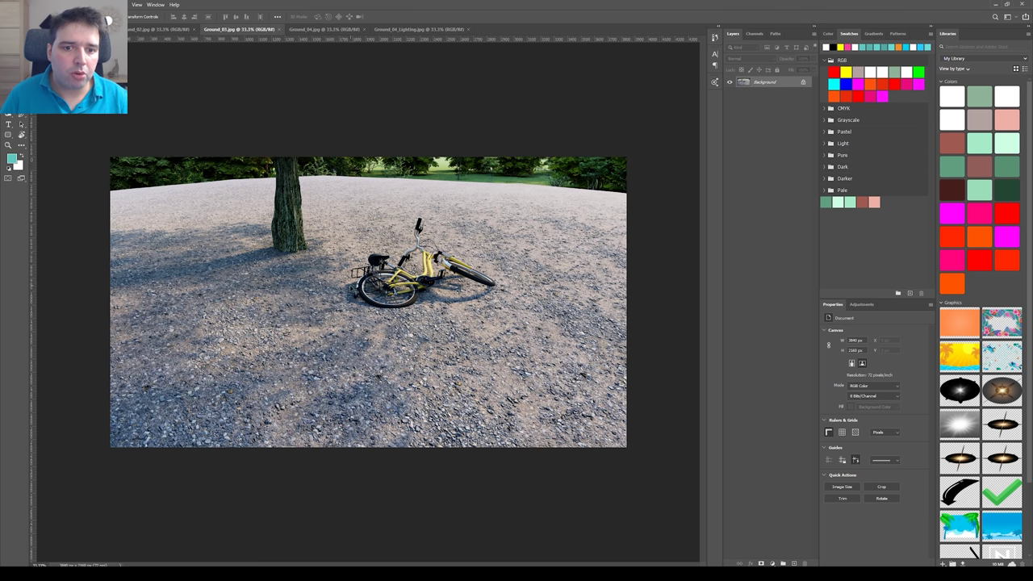
Step: Copy the flat grass render into Ground_03.jpg as a layer above the gravel image
left_click(138, 29)
left_click(237, 30)
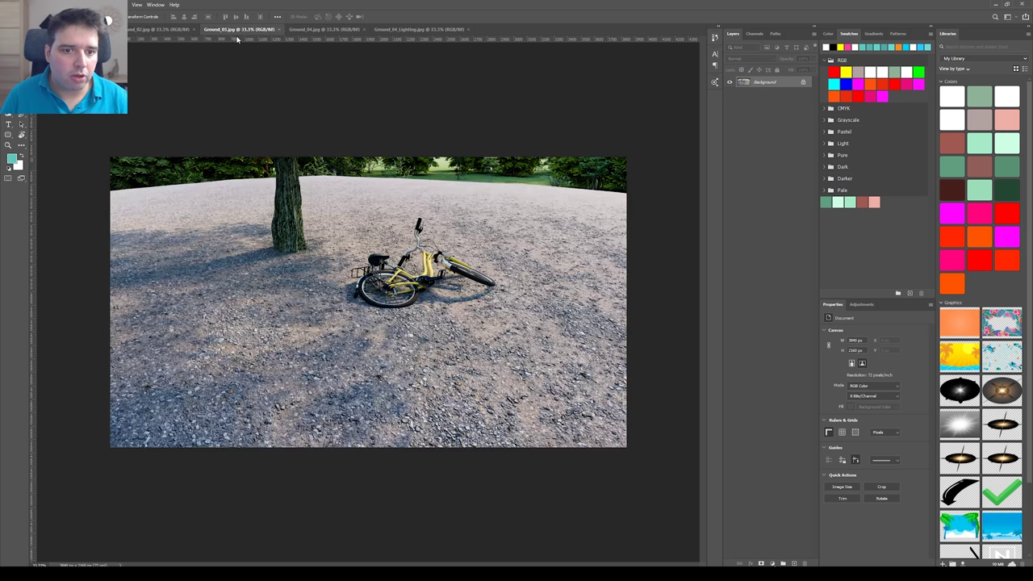
key("ctrl+v")
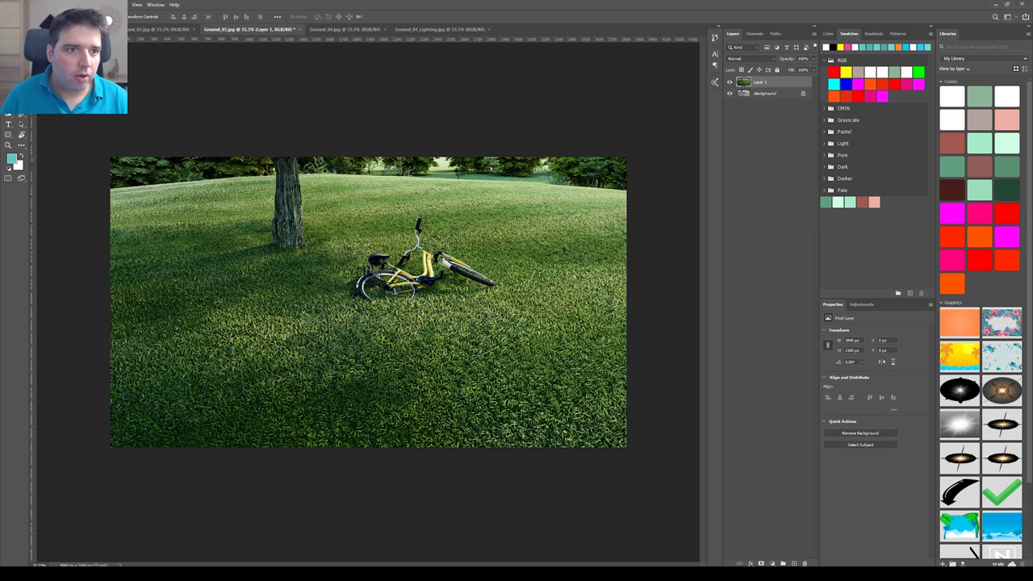
Step: Copy the whole 3D grass render into Ground_03.jpg as another layer and close the source document that has been used
key("ctrl+a")
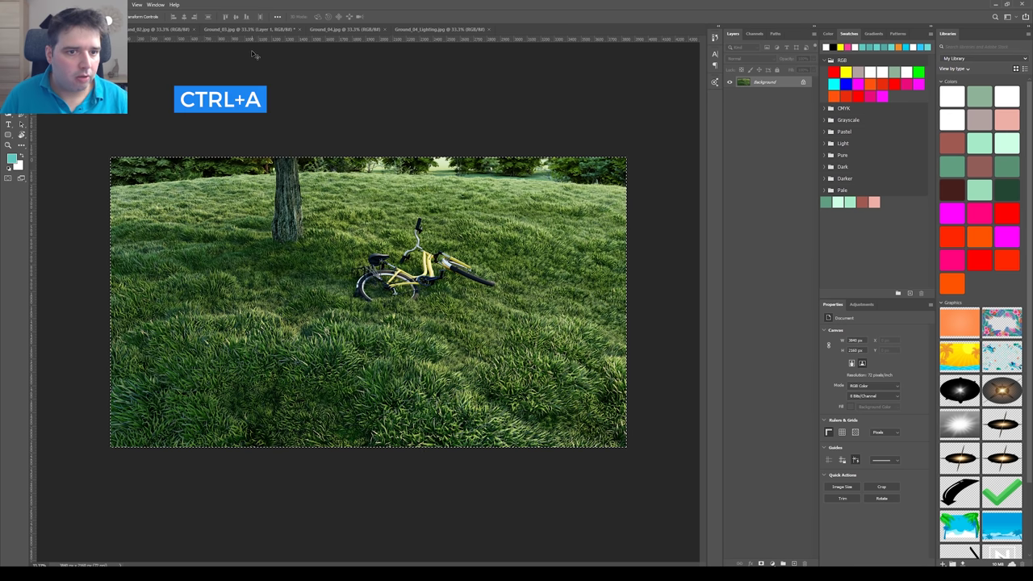
key("ctrl+c")
left_click(269, 30)
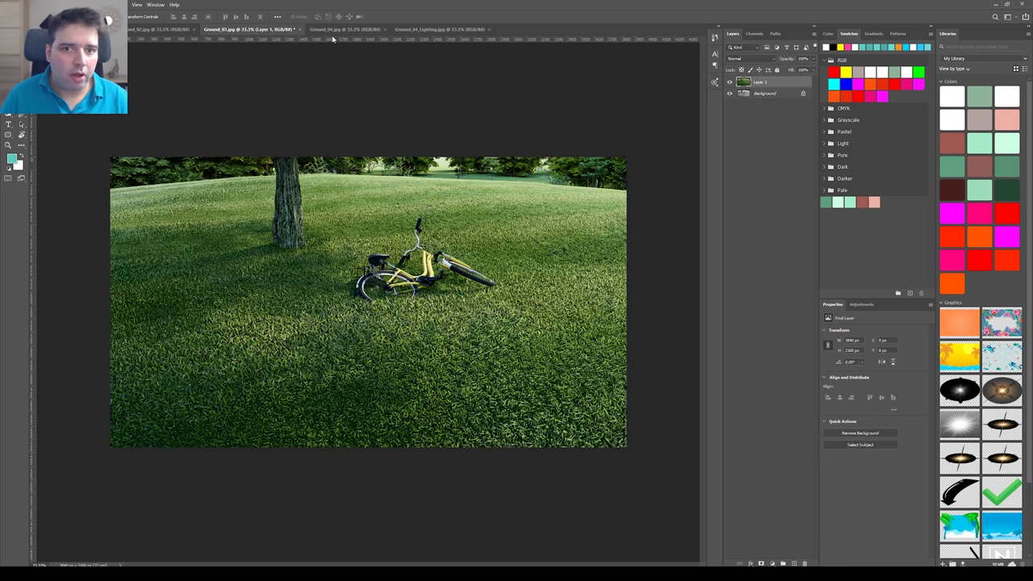
key("ctrl+v")
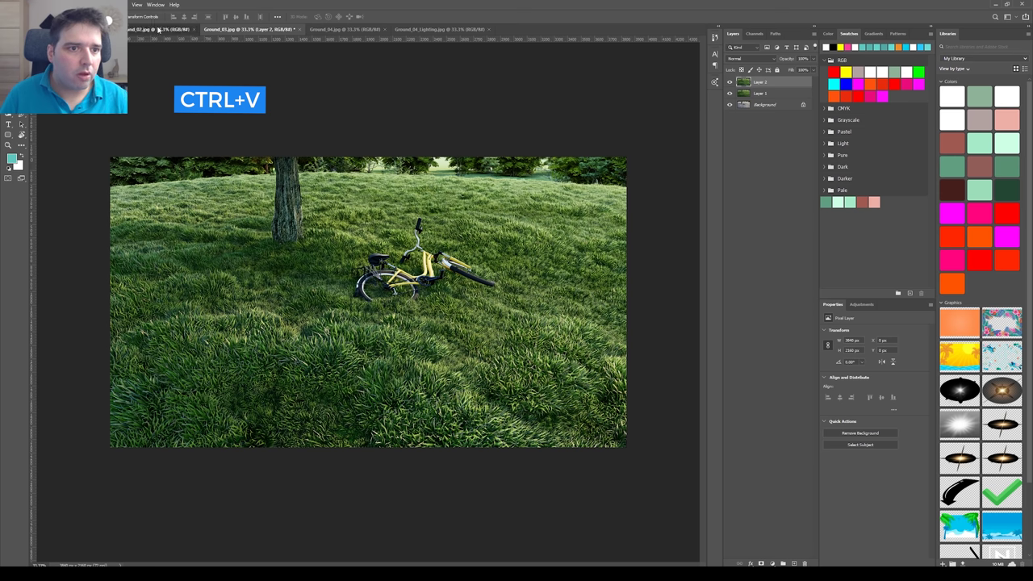
left_click(198, 30)
left_click(199, 30)
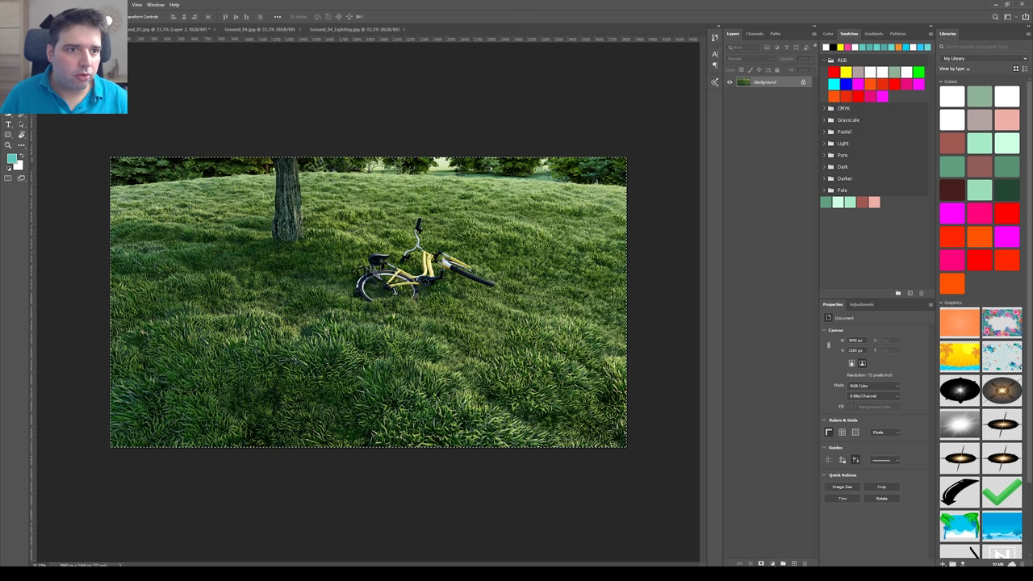
Step: Close the 3D grass document and copy the planted Ground_04.jpg render into Ground_03.jpg as a layer
left_click(106, 30)
left_click(165, 30)
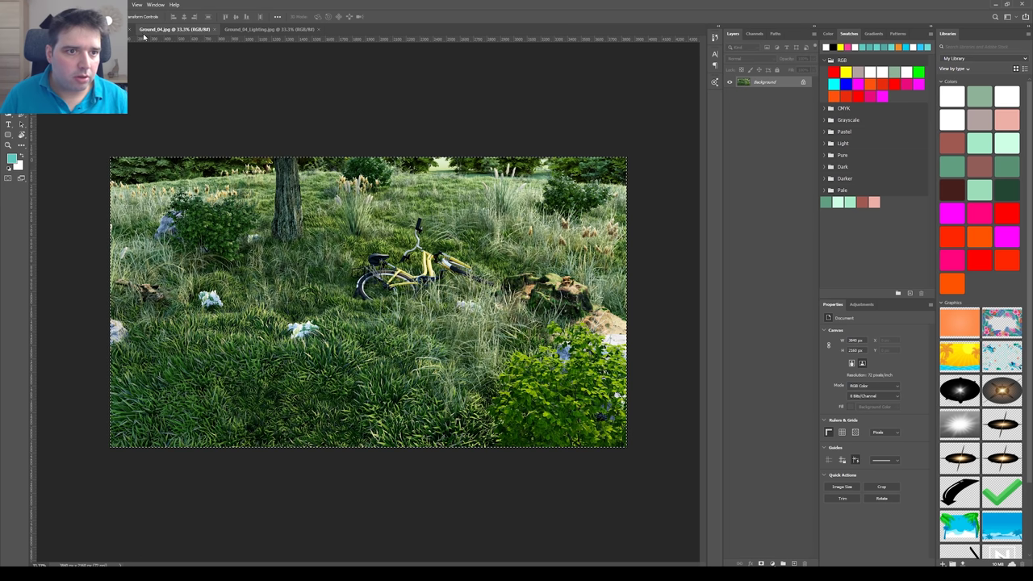
left_click(118, 30)
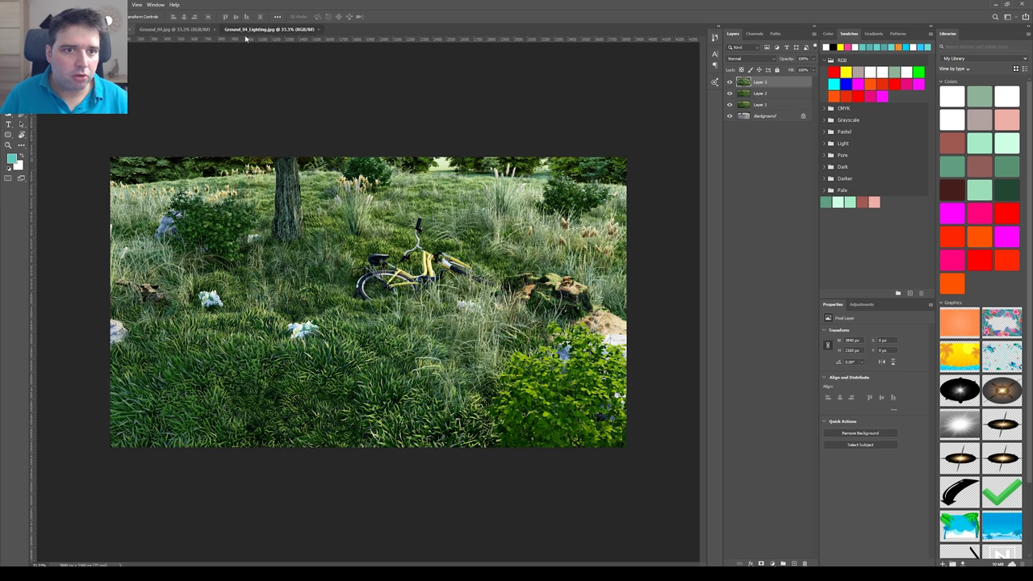
Step: Copy the whole Ground_04_Lighting.jpg image into Ground_03.jpg as the topmost layer and close the remaining source documents
left_click(241, 29)
key("ctrl+a")
key("ctrl+c")
left_click(119, 30)
key("ctrl+v")
left_click(319, 29)
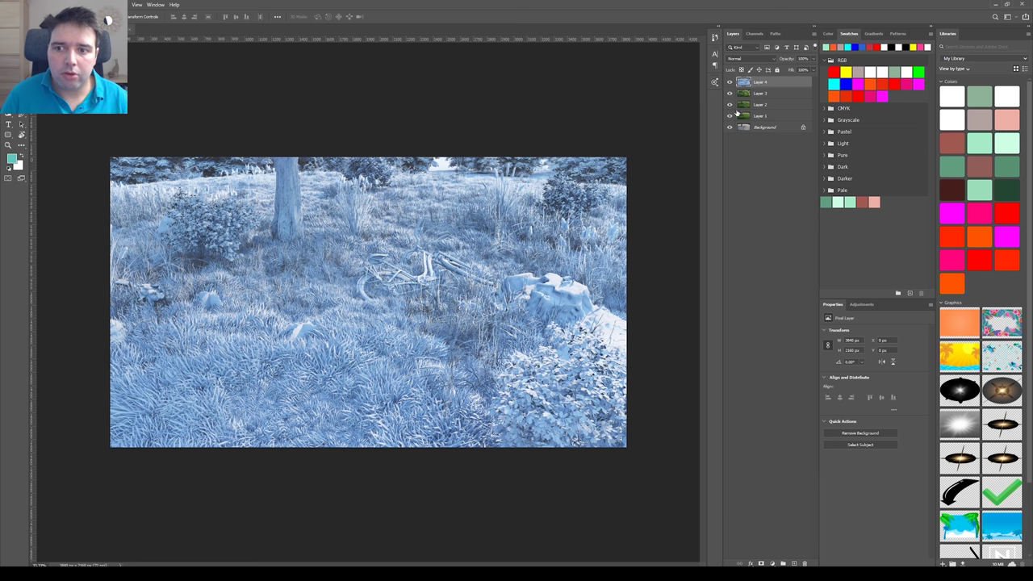
Step: Hide Layer 2, Layer 3 and Layer 4 so that only Layer 1 and the Background are displayed
left_click_drag(729, 83, 730, 118)
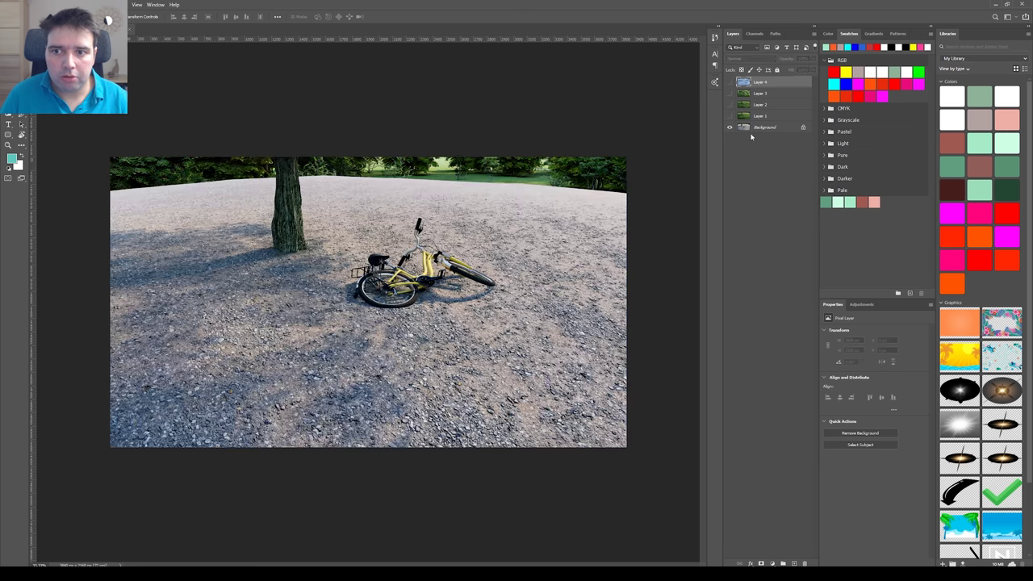
left_click(759, 127)
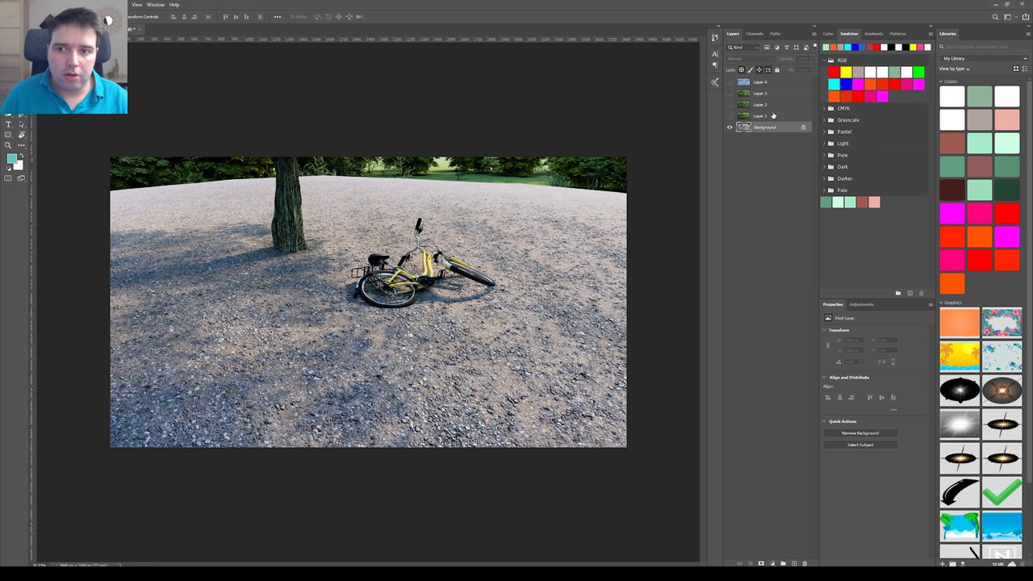
left_click(730, 116)
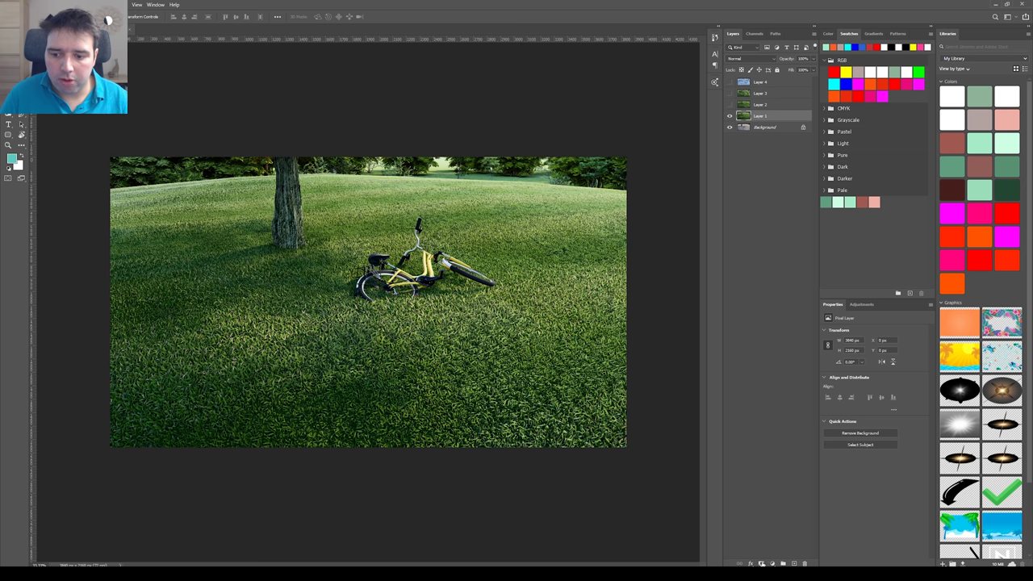
Step: Add a layer mask to Layer 1 and fill it with black
left_click(761, 563)
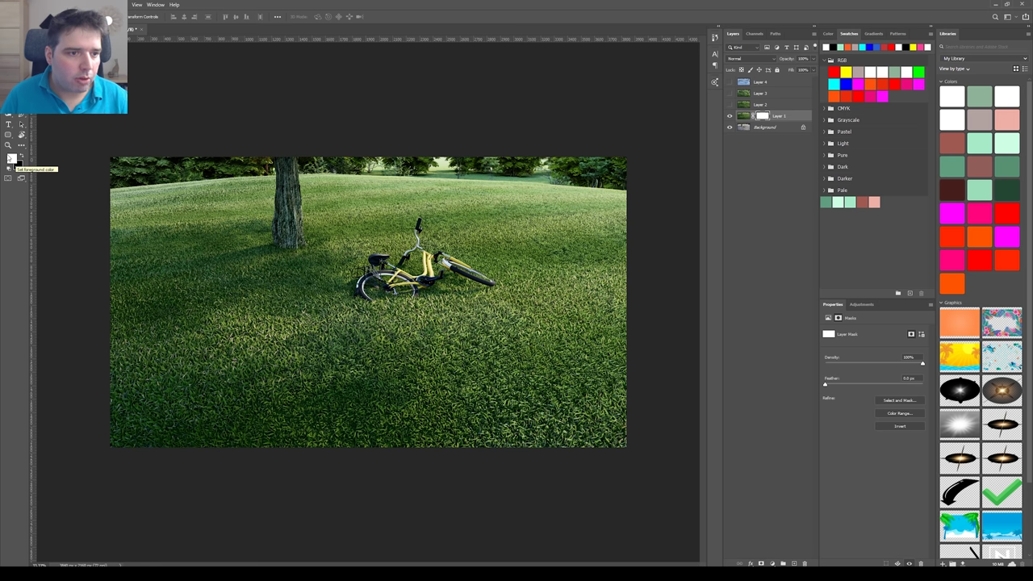
key("x")
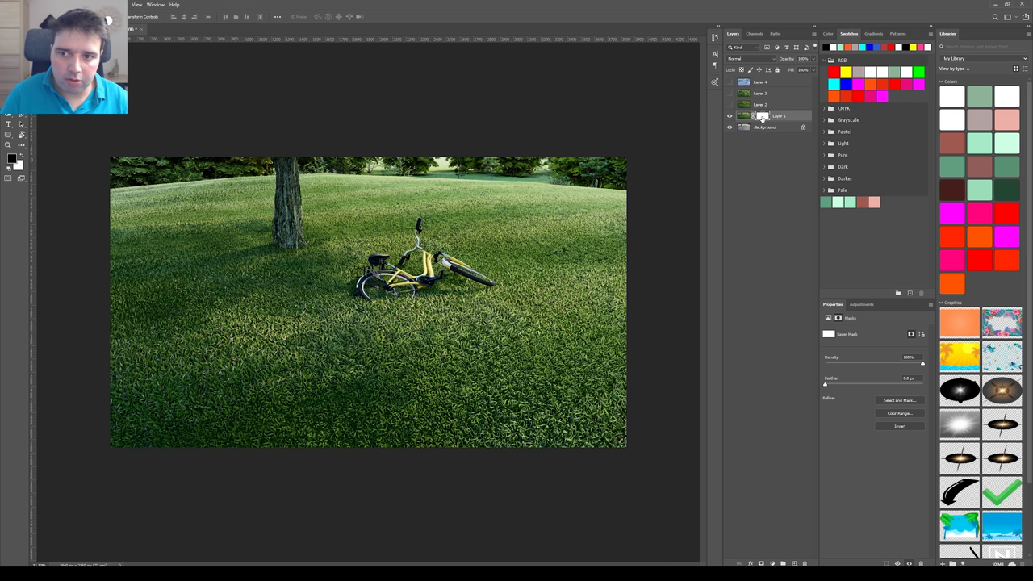
key("alt+BackSpace")
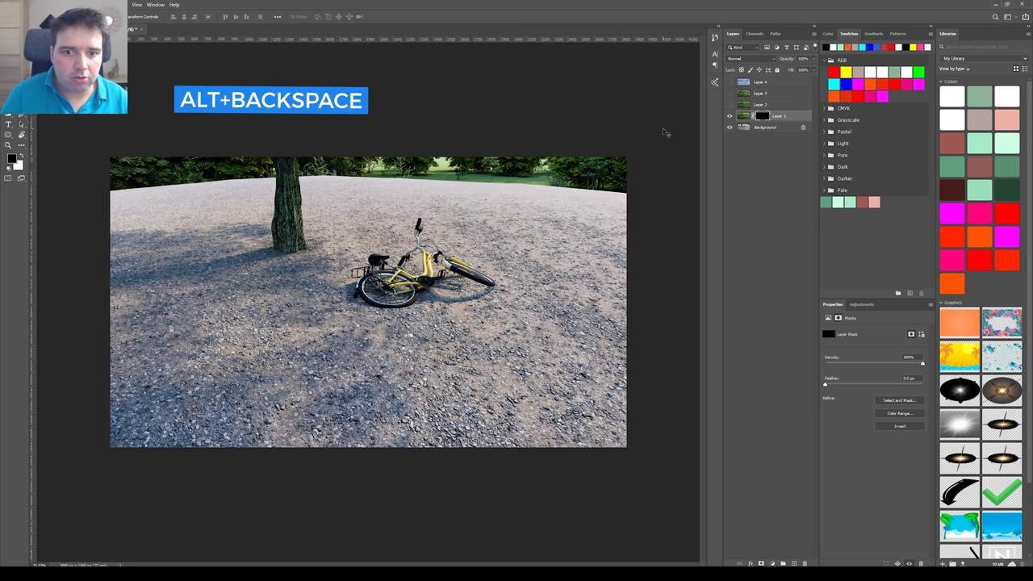
Step: Set up the Brush tool with Kyle's Ultimate Pastel Palooza, a size of about 448 px and 52% opacity
key("b")
right_click(486, 288)
left_click_drag(622, 347, 623, 430)
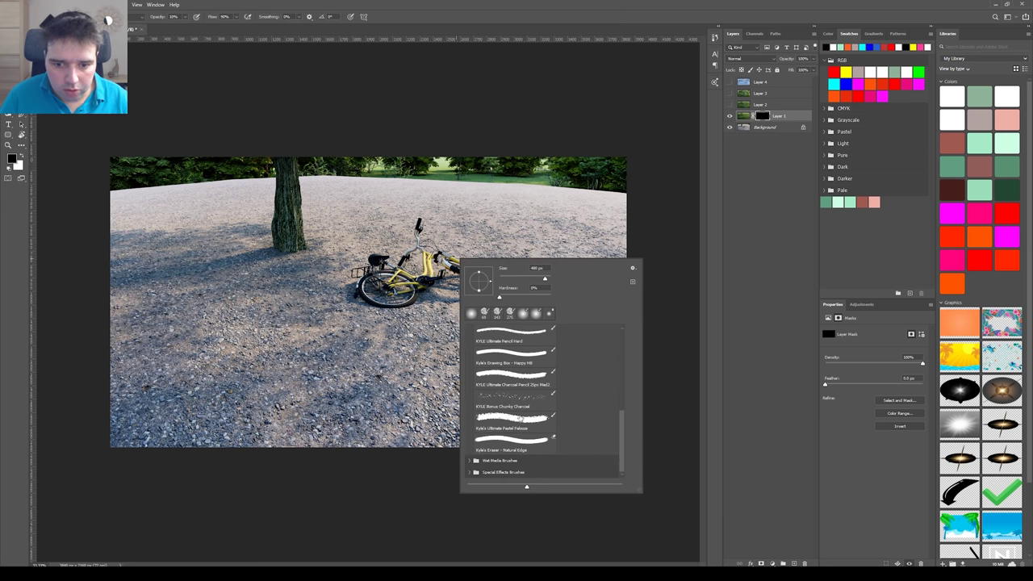
left_click(491, 420)
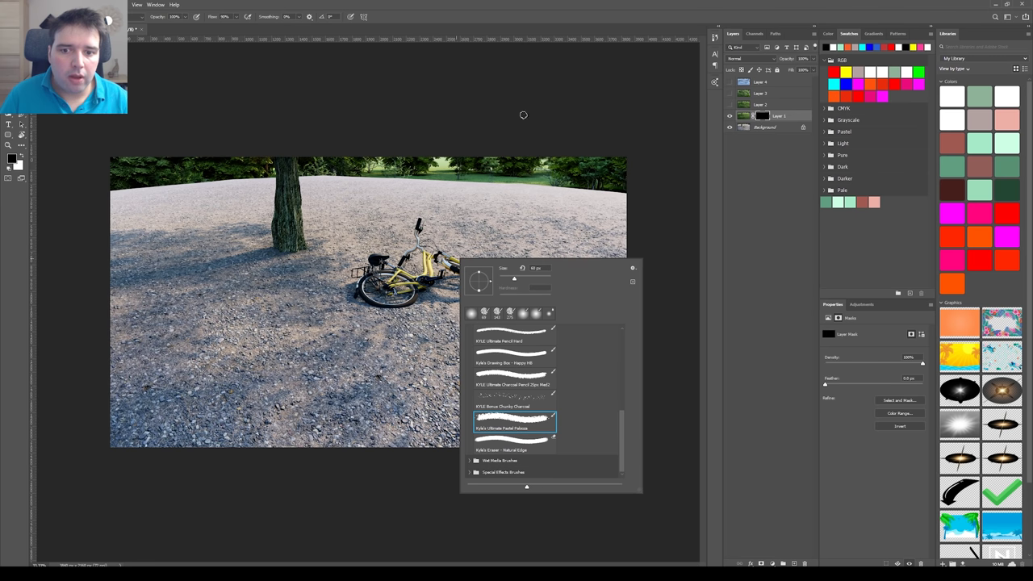
left_click(502, 99)
right_click(519, 117)
right_click(486, 225)
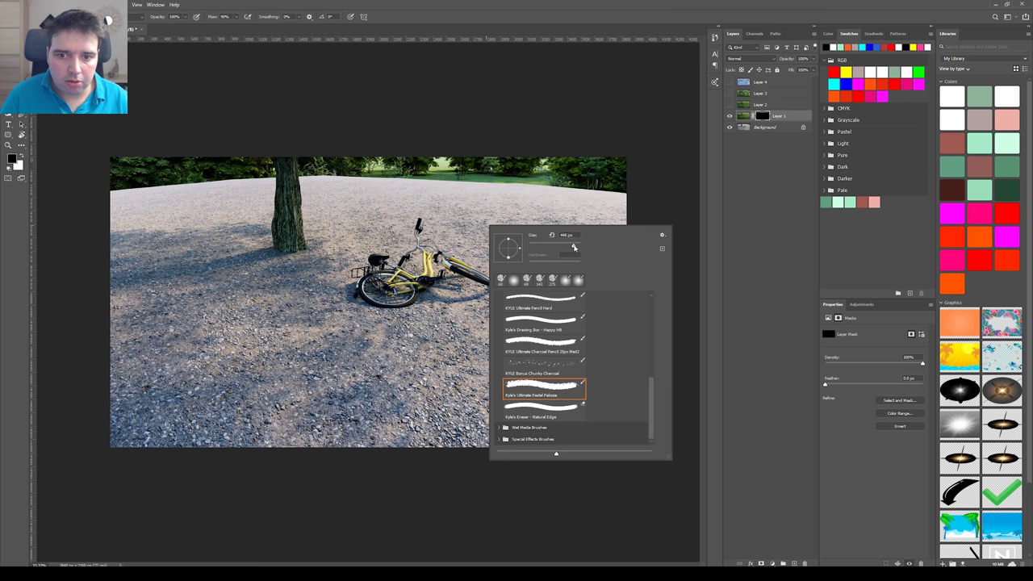
left_click(390, 82)
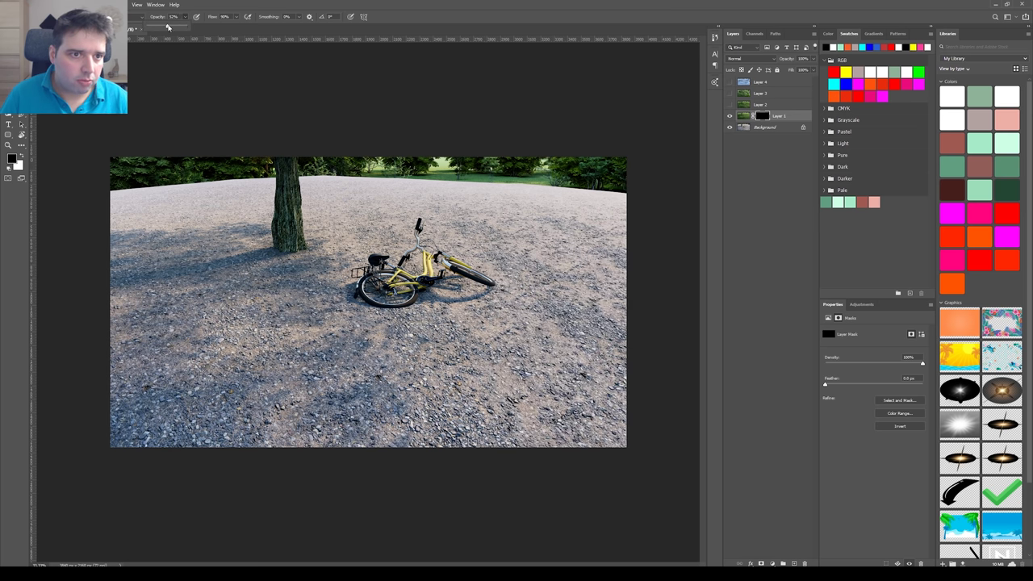
left_click(556, 198)
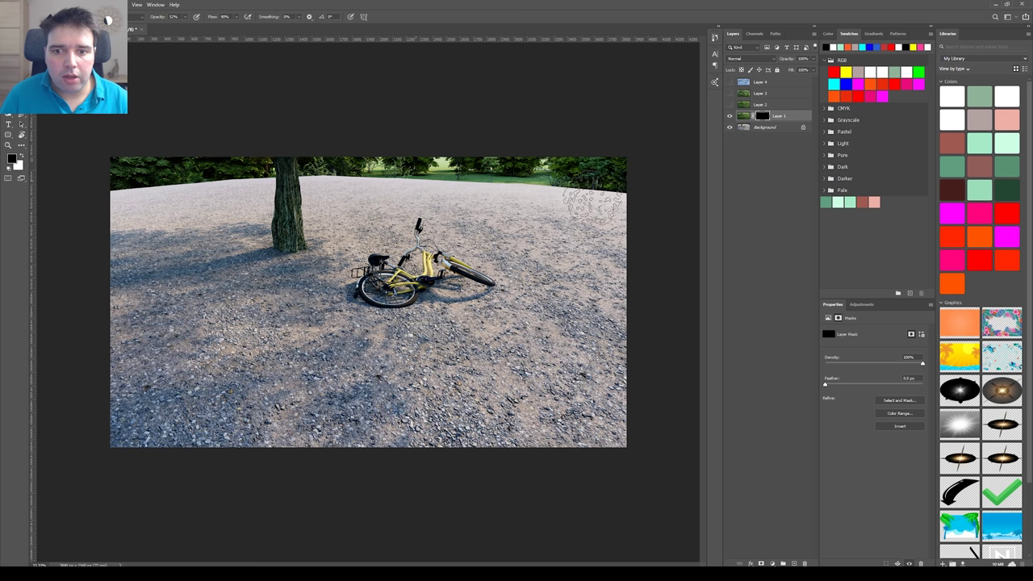
Step: Paint Layer 1's mask with white to reveal grass around the tree, behind the bicycle and in the foreground
left_click(23, 153)
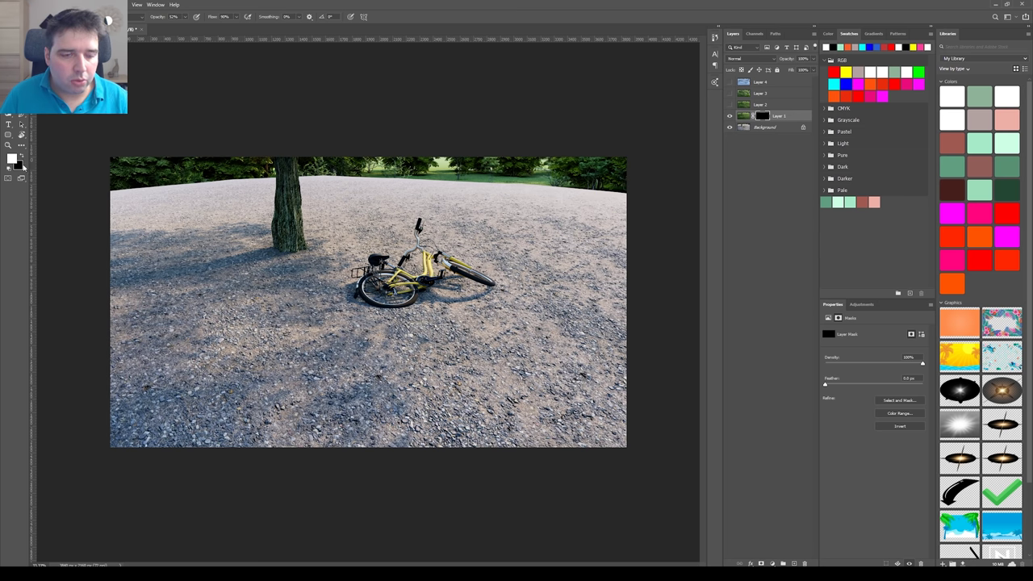
mouse_move(536, 202)
left_mouse_down()
mouse_move(478, 197)
mouse_move(532, 193)
mouse_move(654, 238)
mouse_move(628, 353)
mouse_move(557, 235)
mouse_move(593, 314)
mouse_move(563, 461)
mouse_move(669, 387)
mouse_move(546, 445)
mouse_move(129, 387)
mouse_move(420, 436)
mouse_move(121, 419)
mouse_move(146, 339)
mouse_move(137, 210)
mouse_move(101, 343)
mouse_move(209, 194)
mouse_move(323, 190)
mouse_move(154, 258)
mouse_move(266, 250)
mouse_move(218, 222)
mouse_move(380, 267)
left_mouse_up()
mouse_move(257, 230)
left_mouse_down()
mouse_move(186, 275)
mouse_move(221, 272)
mouse_move(307, 298)
mouse_move(269, 331)
mouse_move(279, 355)
mouse_move(290, 281)
mouse_move(282, 402)
mouse_move(339, 398)
left_mouse_up()
key("x")
mouse_move(356, 356)
left_mouse_down()
mouse_move(311, 440)
mouse_move(266, 436)
mouse_move(357, 366)
left_mouse_up()
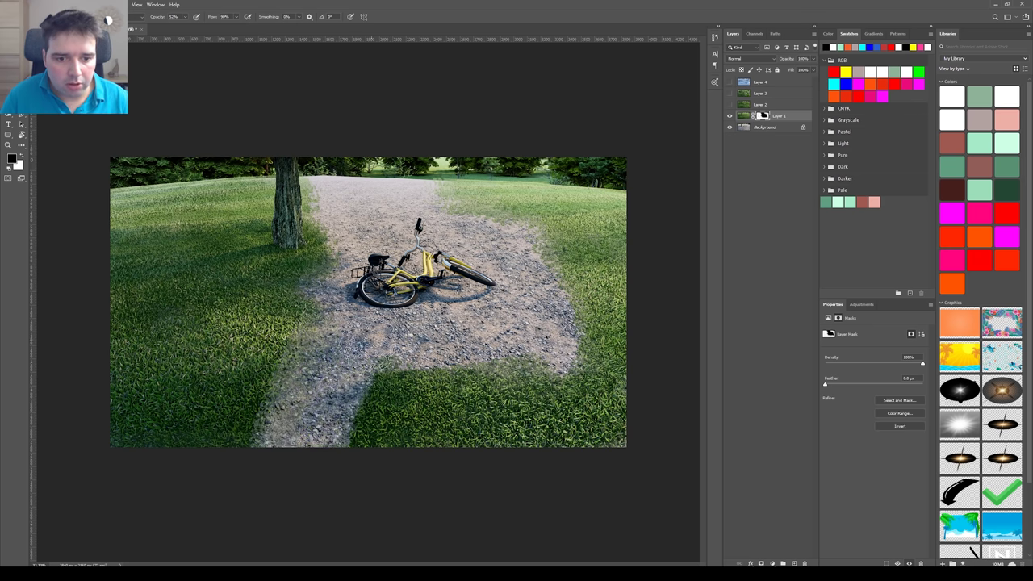
Step: Alternate white and black on Layer 1's mask to shape a narrow gravel path from the horizon past the bicycle to the foreground
mouse_move(342, 283)
left_mouse_down()
mouse_move(318, 297)
mouse_move(362, 214)
mouse_move(353, 287)
left_mouse_up()
mouse_move(478, 186)
left_mouse_down()
mouse_move(414, 406)
mouse_move(432, 294)
left_mouse_up()
key("x")
left_click_drag(424, 192, 360, 342)
left_click_drag(436, 171, 264, 430)
key("x")
mouse_move(488, 250)
left_mouse_down()
mouse_move(497, 404)
mouse_move(531, 353)
mouse_move(577, 323)
mouse_move(565, 327)
mouse_move(583, 440)
mouse_move(537, 268)
left_mouse_up()
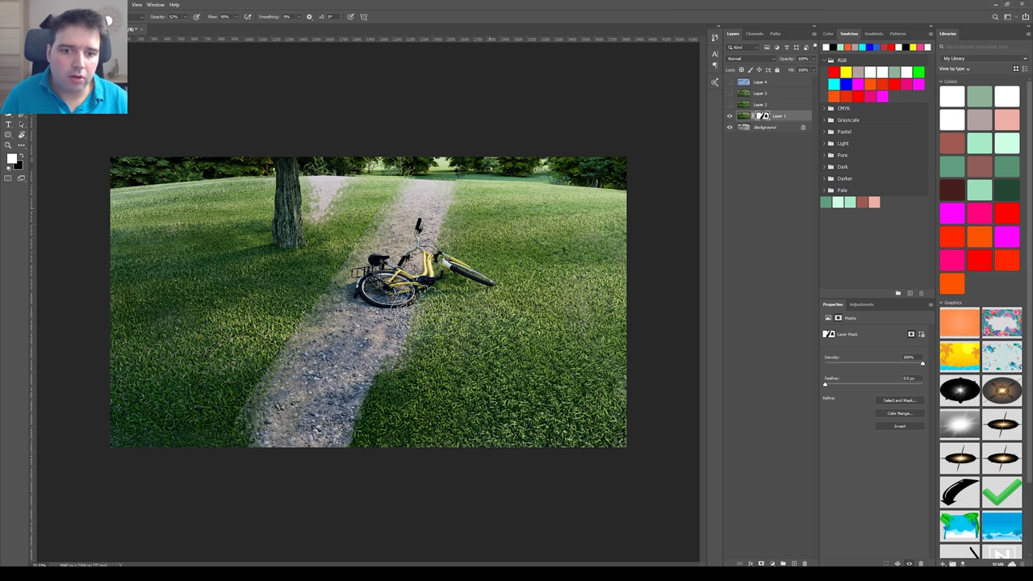
mouse_move(380, 166)
left_mouse_down()
mouse_move(303, 211)
mouse_move(323, 174)
left_mouse_up()
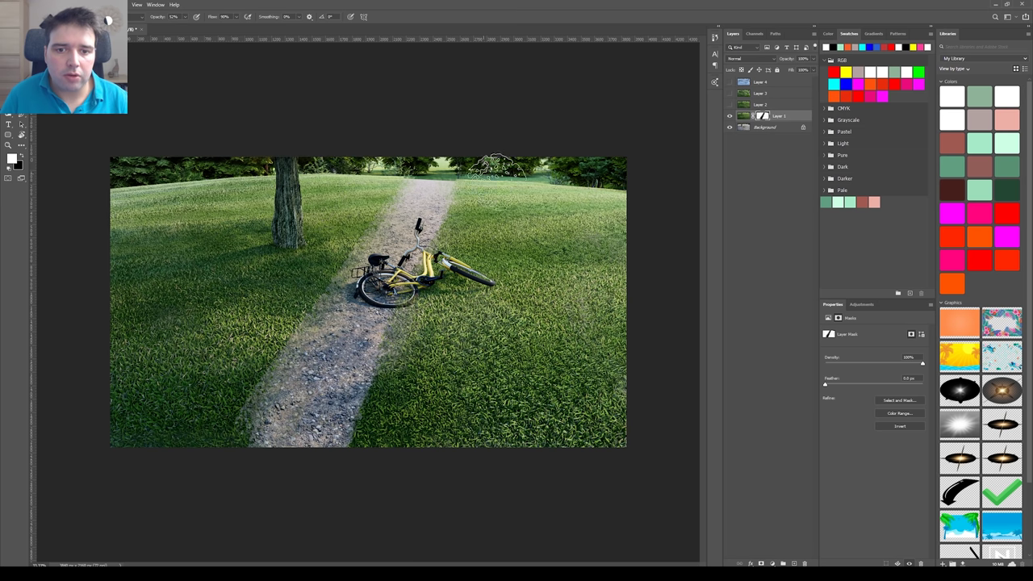
Step: Lower the brush opacity and paint black on the mask along the path's edges to widen and soften its foreground part
key("x")
left_click_drag(487, 289, 478, 277)
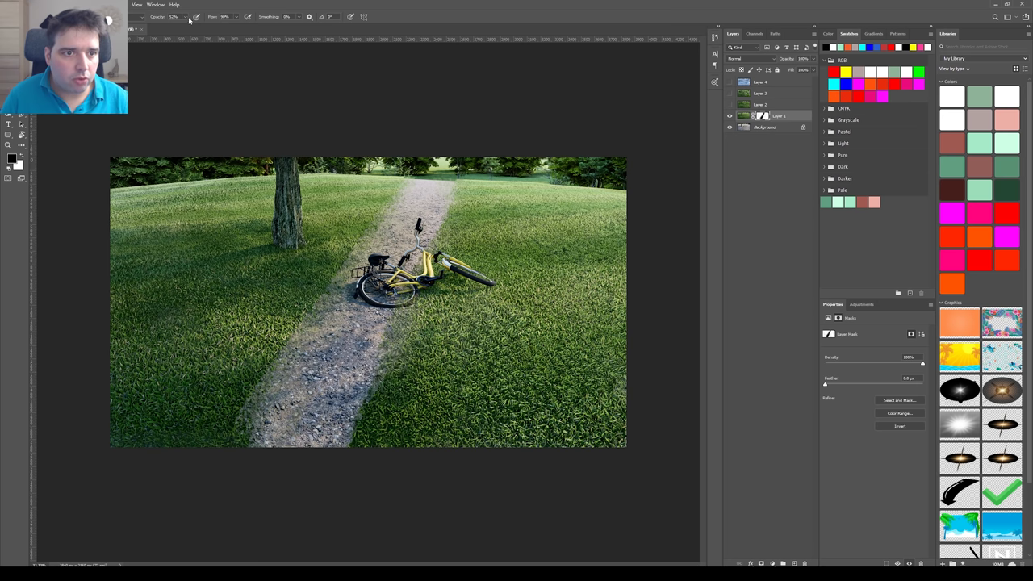
mouse_move(392, 349)
left_mouse_down()
mouse_move(401, 375)
mouse_move(376, 396)
left_mouse_up()
left_click_drag(297, 327, 223, 449)
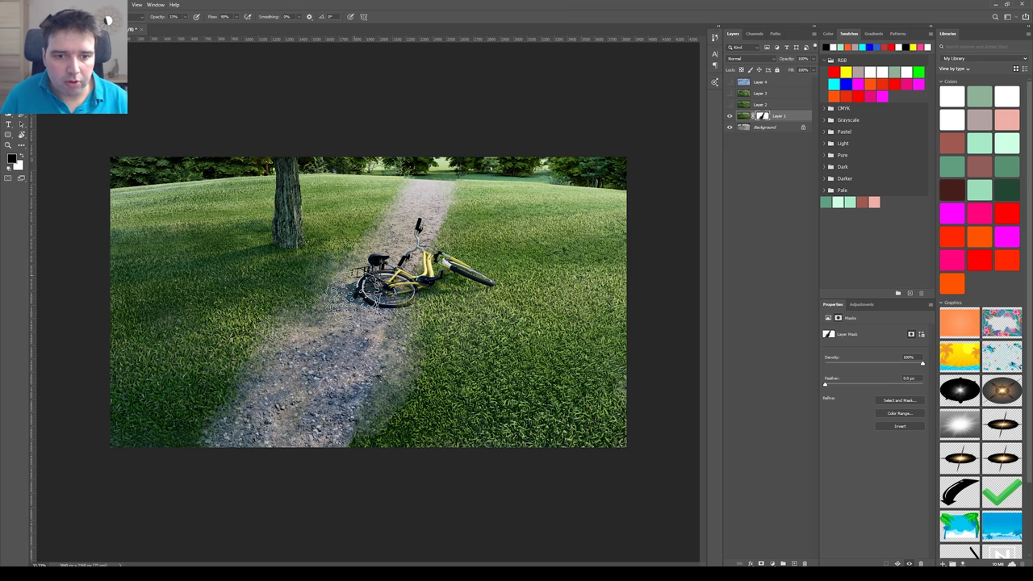
Step: Paint faint gravel patches into the grass on both sides of the path through Layer 1's mask
mouse_move(465, 218)
left_mouse_down()
mouse_move(515, 247)
mouse_move(586, 240)
left_mouse_up()
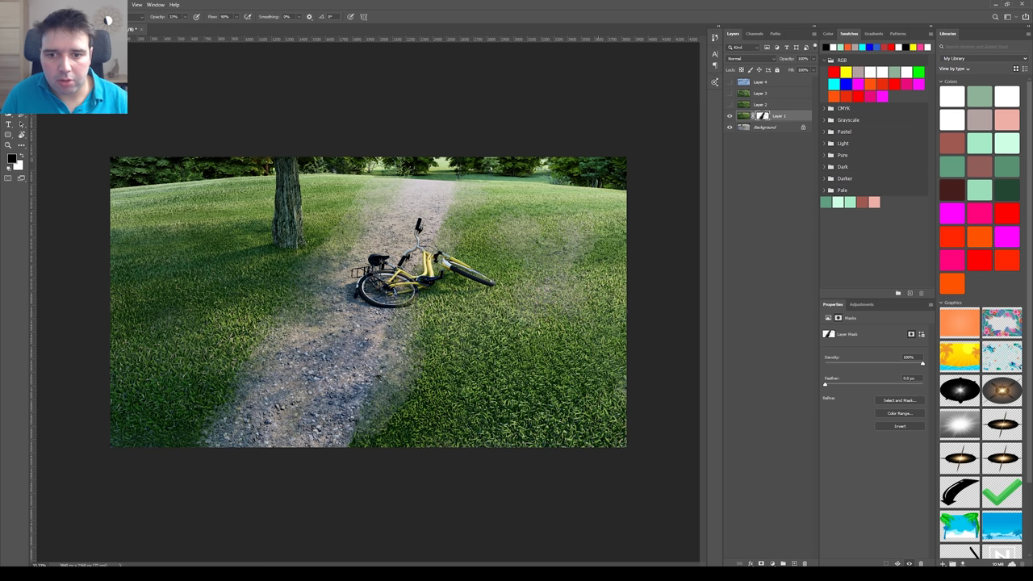
mouse_move(542, 305)
left_mouse_down()
mouse_move(537, 326)
mouse_move(575, 258)
mouse_move(523, 279)
left_mouse_up()
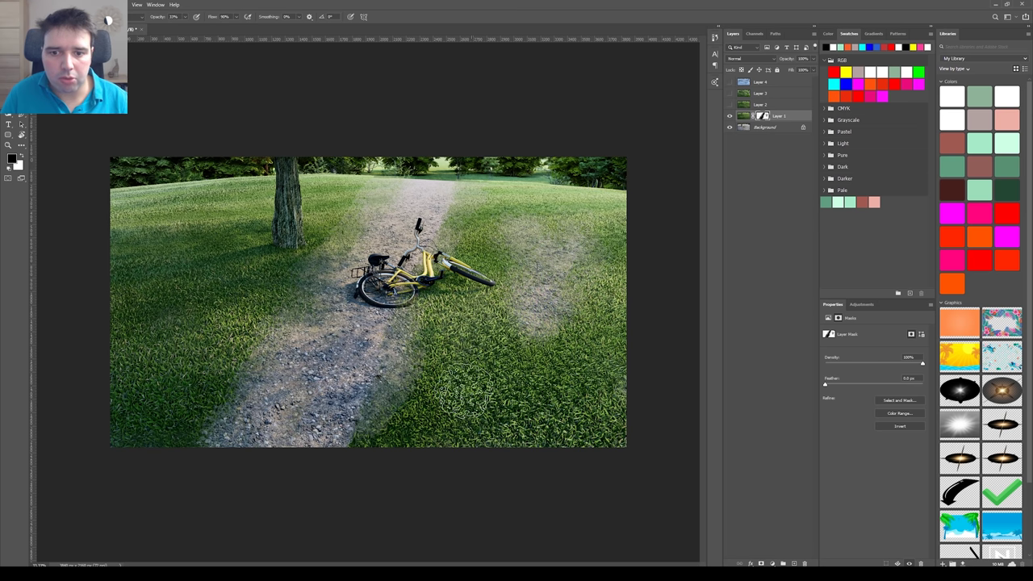
left_click(198, 258)
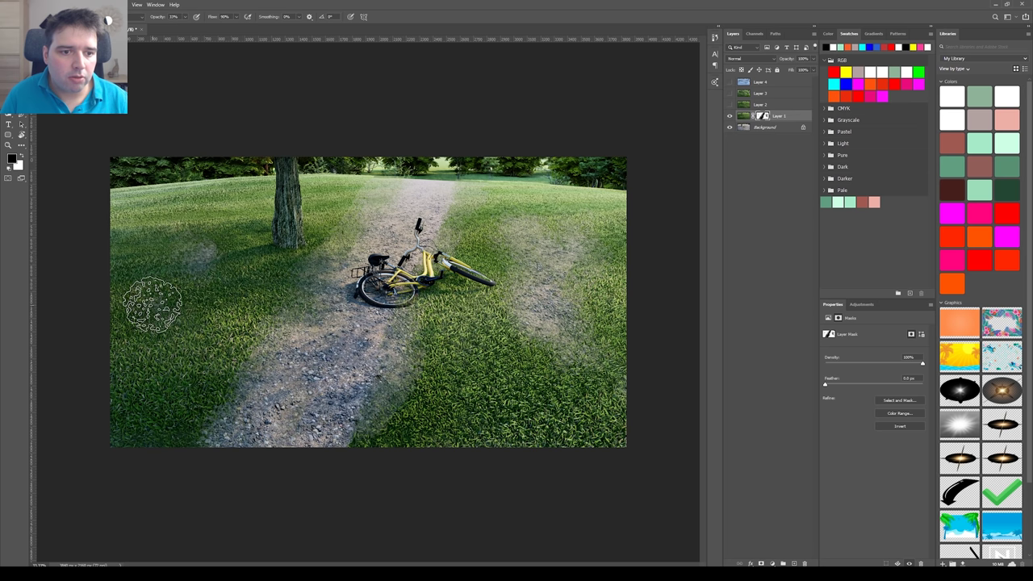
mouse_move(152, 305)
left_mouse_down()
mouse_move(166, 272)
mouse_move(146, 278)
mouse_move(178, 244)
mouse_move(150, 338)
left_mouse_up()
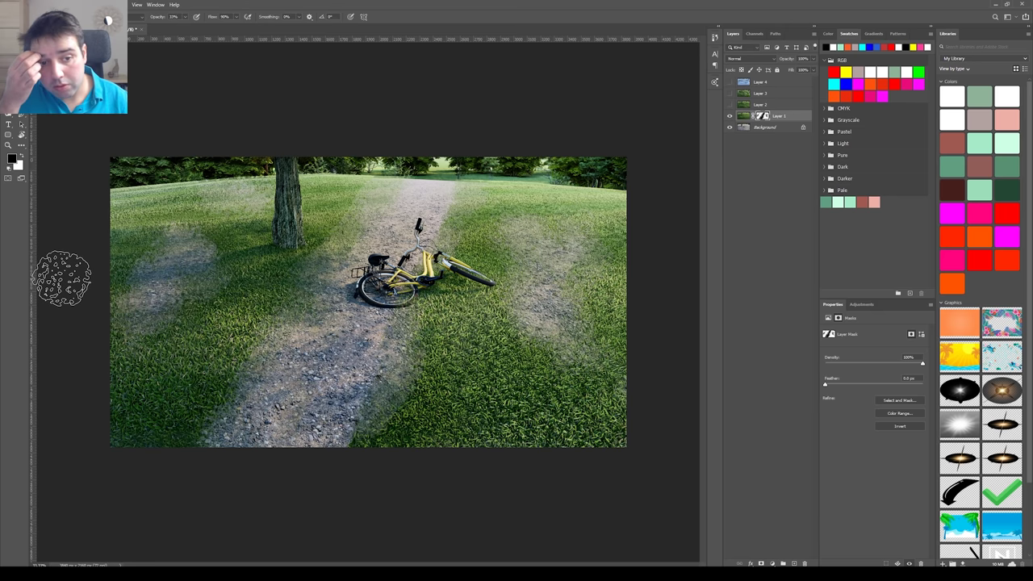
Step: Reduce the brush size to about 160 px and paint a white strip of grass along the middle of the gravel path
right_click(506, 209)
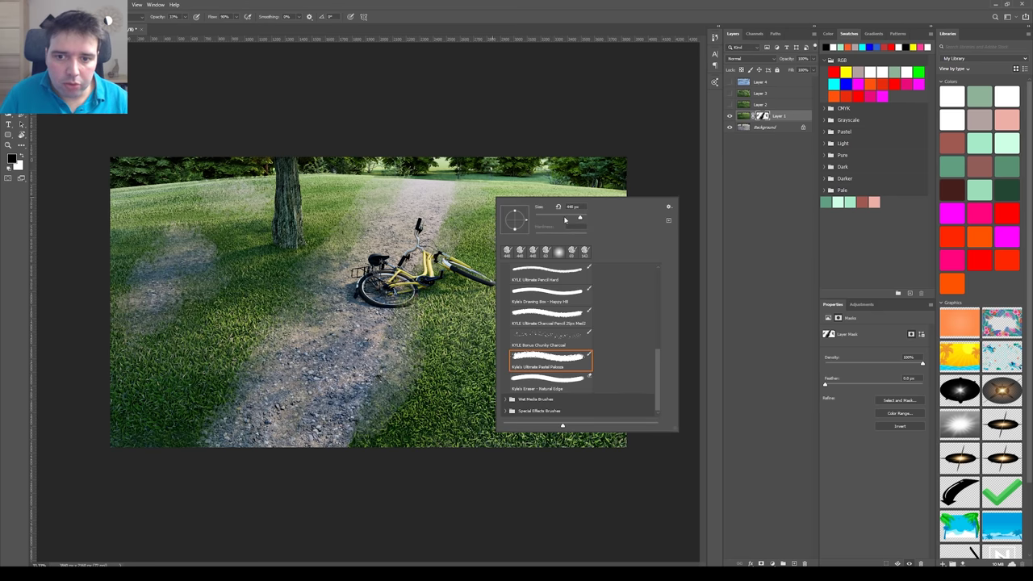
left_click(306, 420)
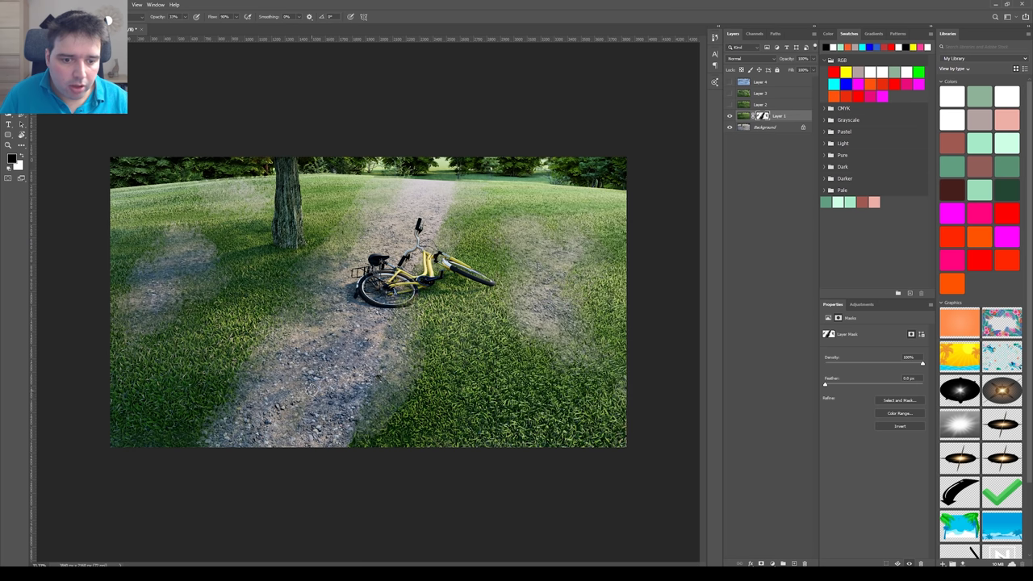
right_click(363, 353)
left_click(437, 32)
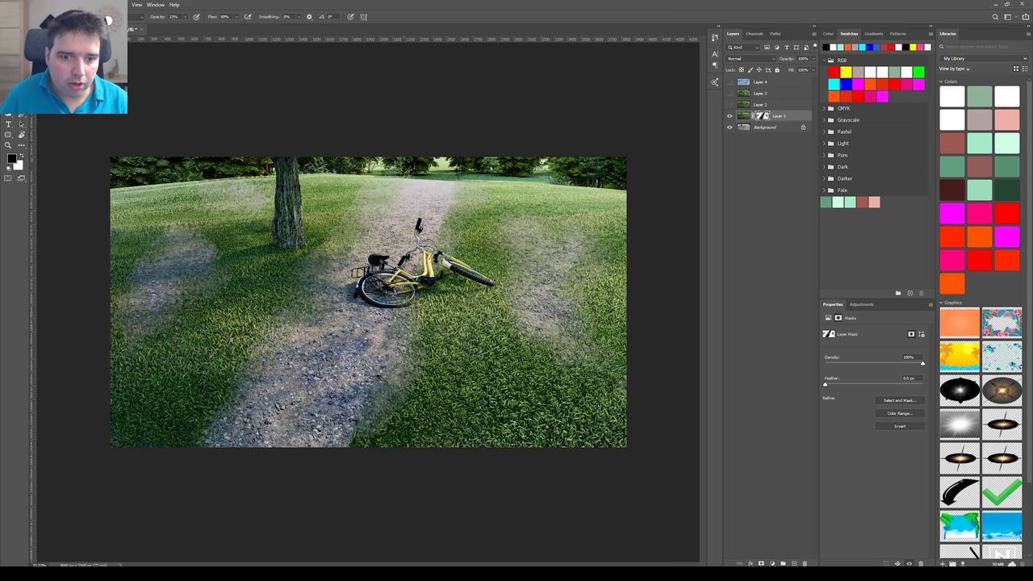
right_click(372, 391)
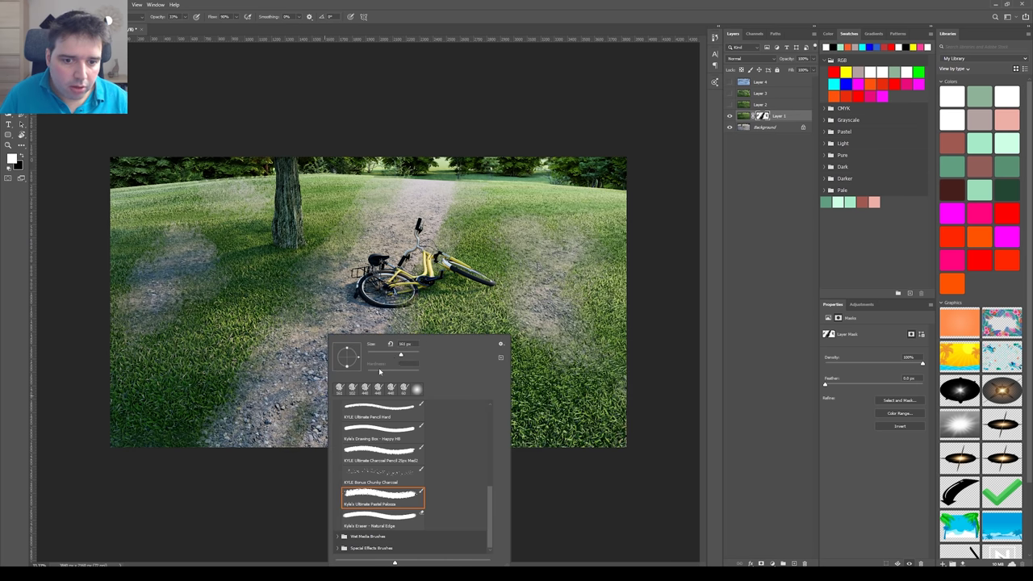
left_click(304, 427)
left_click_drag(303, 410, 363, 305)
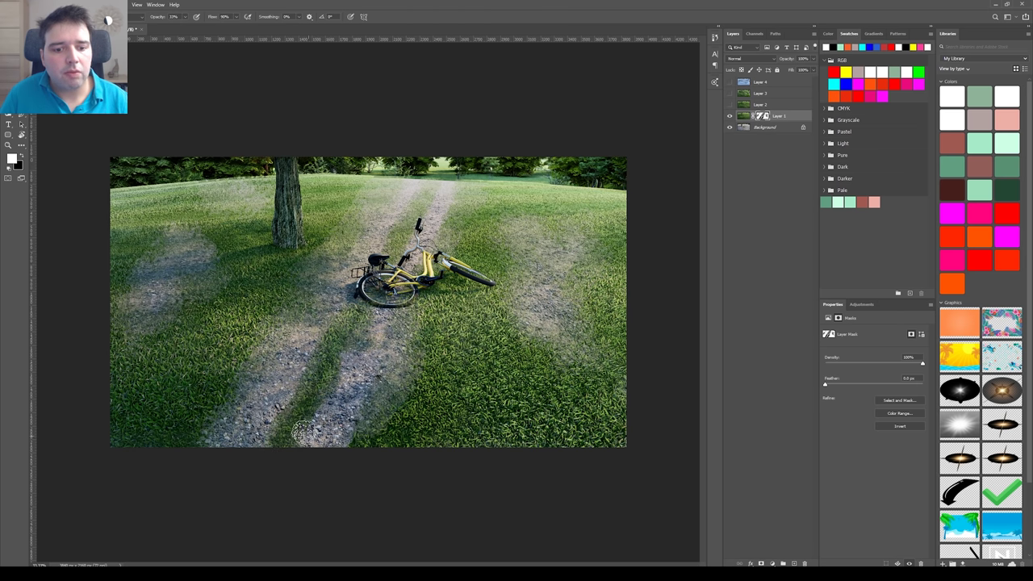
Step: Refine the gravel path on Layer 1's mask, painting white over its middle strip and black along its foreground tracks
right_click(312, 419)
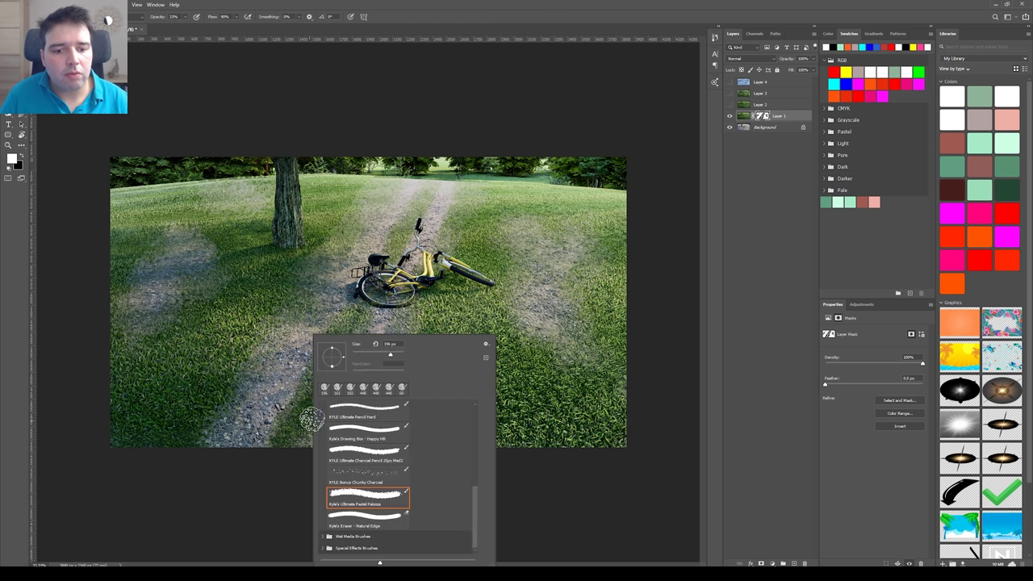
left_click(254, 433)
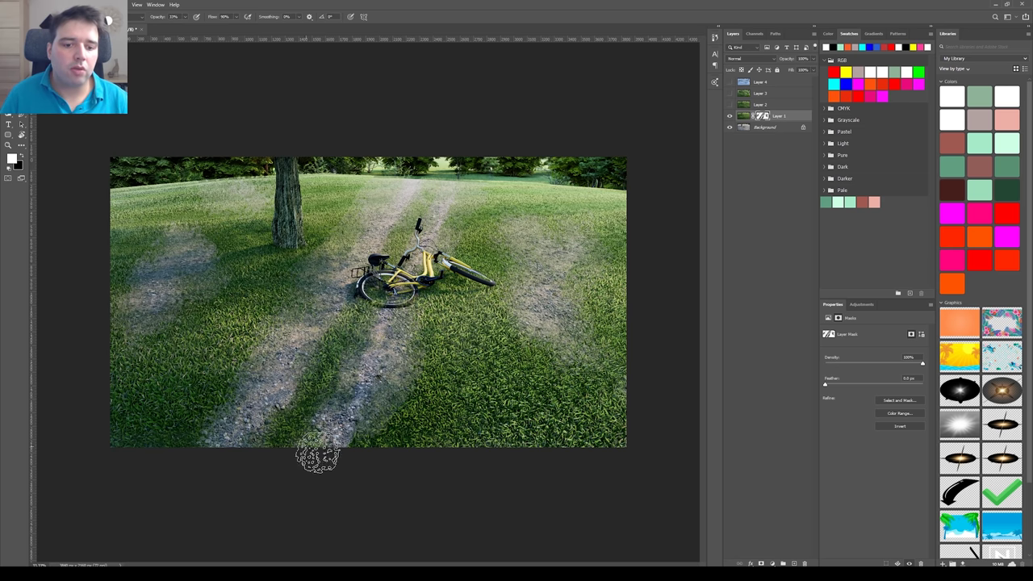
key("x")
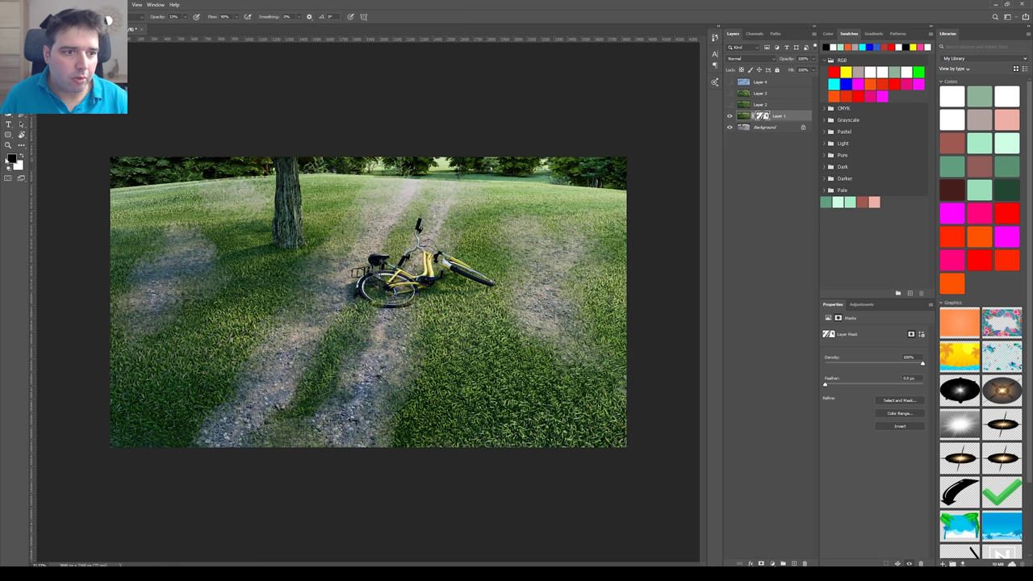
mouse_move(245, 440)
left_mouse_down()
mouse_move(226, 448)
mouse_move(303, 386)
mouse_move(331, 388)
mouse_move(355, 337)
left_mouse_up()
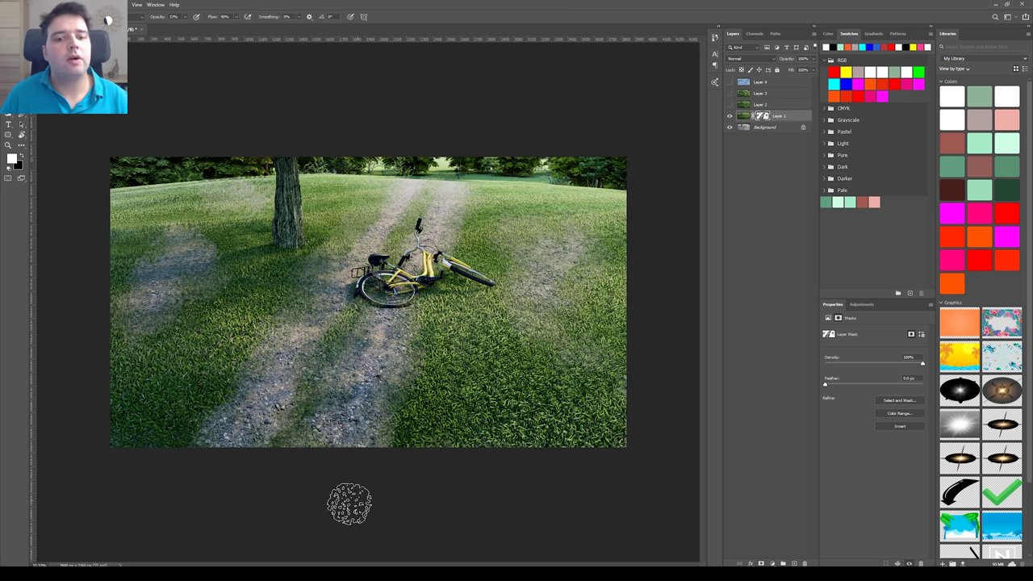
Step: Show Layer 2 and add a layer mask to it, inverted to black
left_click(757, 105)
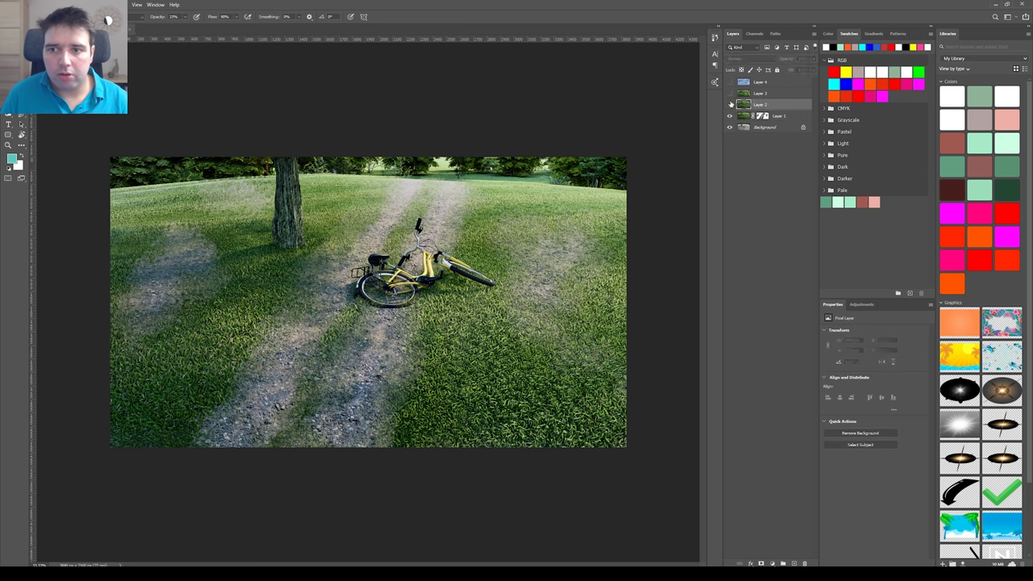
left_click(730, 105)
left_click(762, 564)
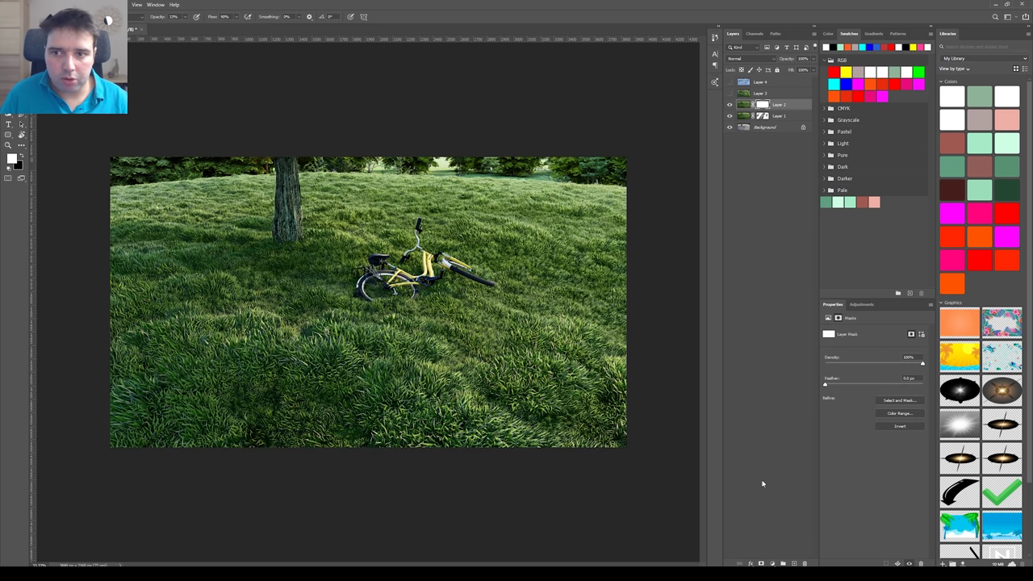
key("ctrl+i")
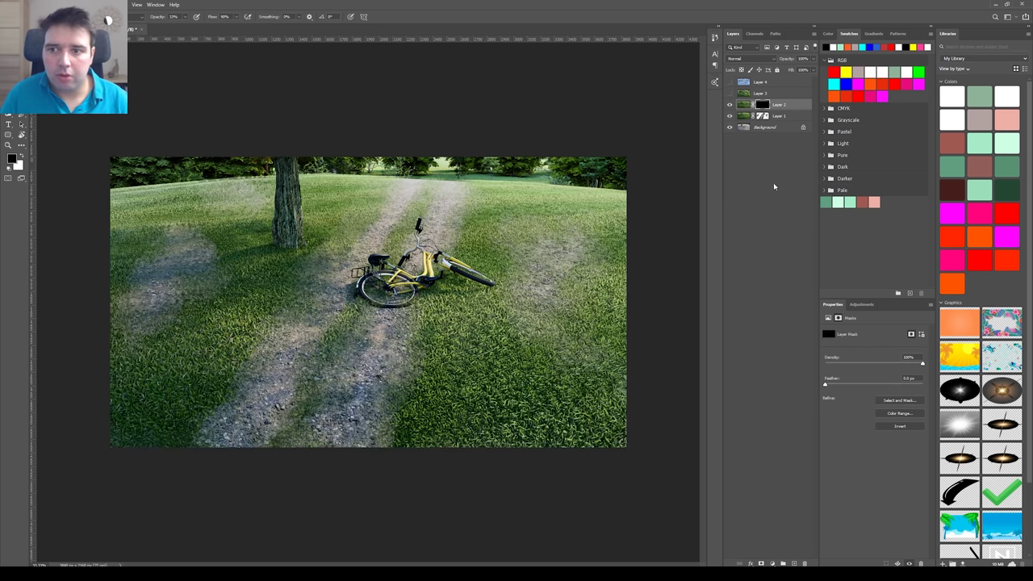
Step: Adjust the brush size and paint white on Layer 2's mask to bring longer grass over the lawn and side gravel patches
right_click(540, 270)
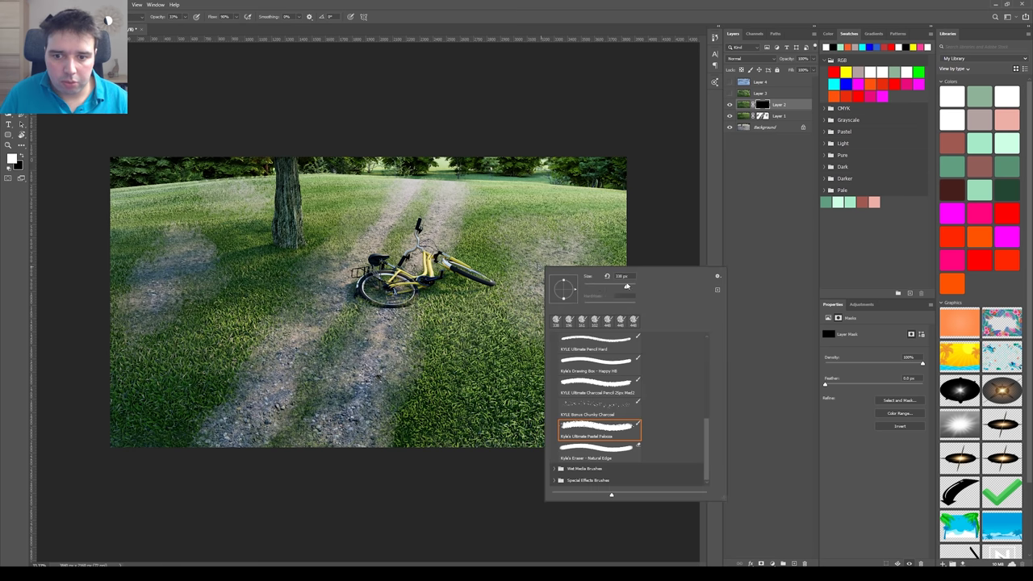
left_click(623, 276)
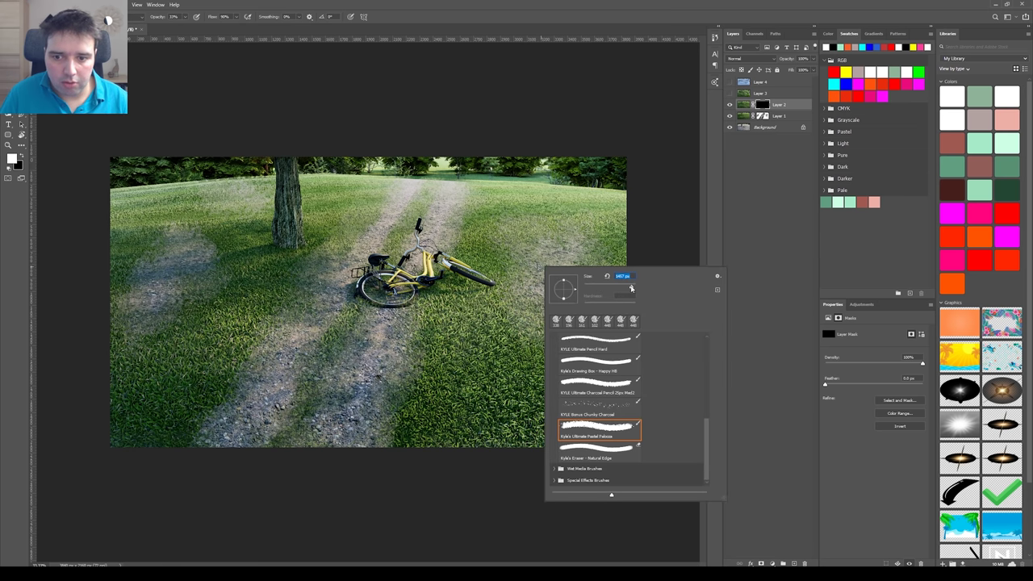
left_click(547, 234)
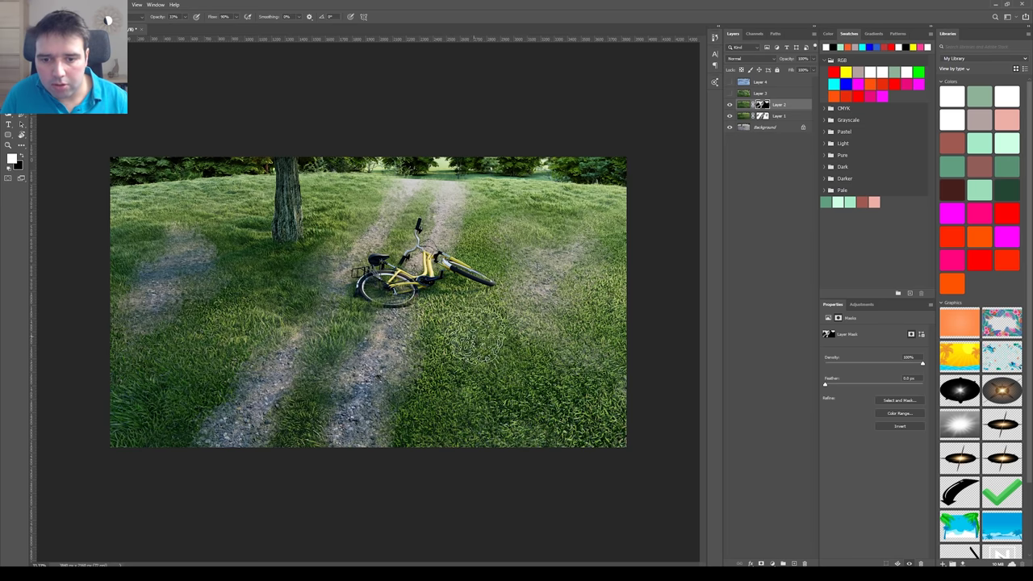
mouse_move(497, 237)
left_mouse_down()
mouse_move(542, 315)
mouse_move(524, 263)
left_mouse_up()
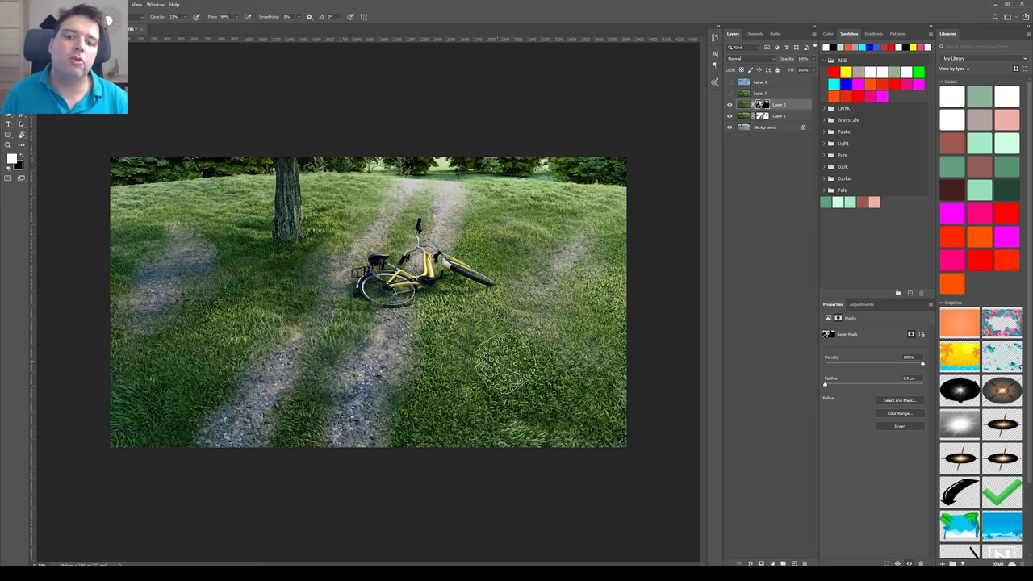
left_click_drag(216, 249, 125, 292)
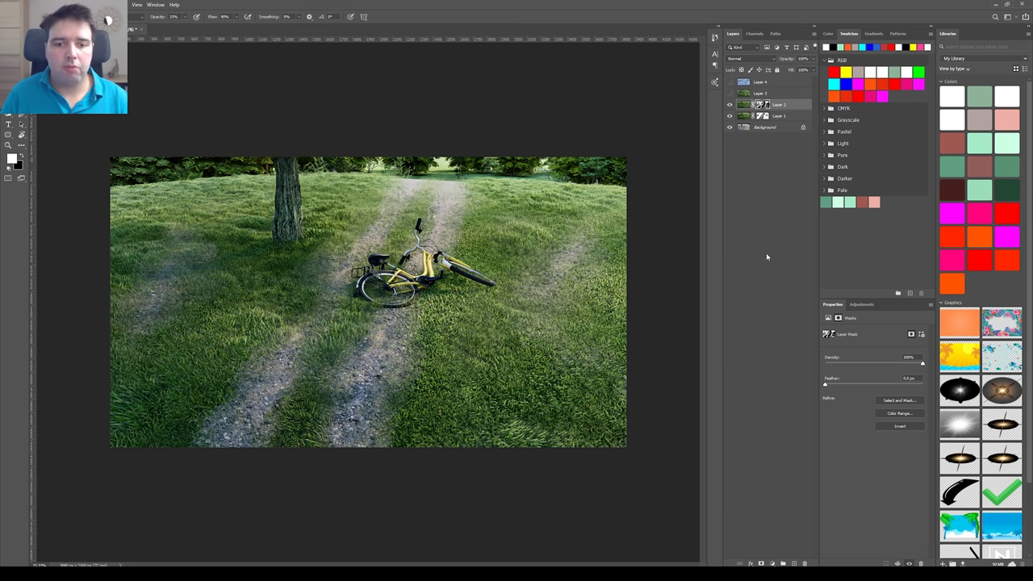
Step: Toggle the visibility of Layer 1 and Layer 2 to compare the gravel, short-grass and longer-grass stages
left_click_drag(731, 117, 730, 106)
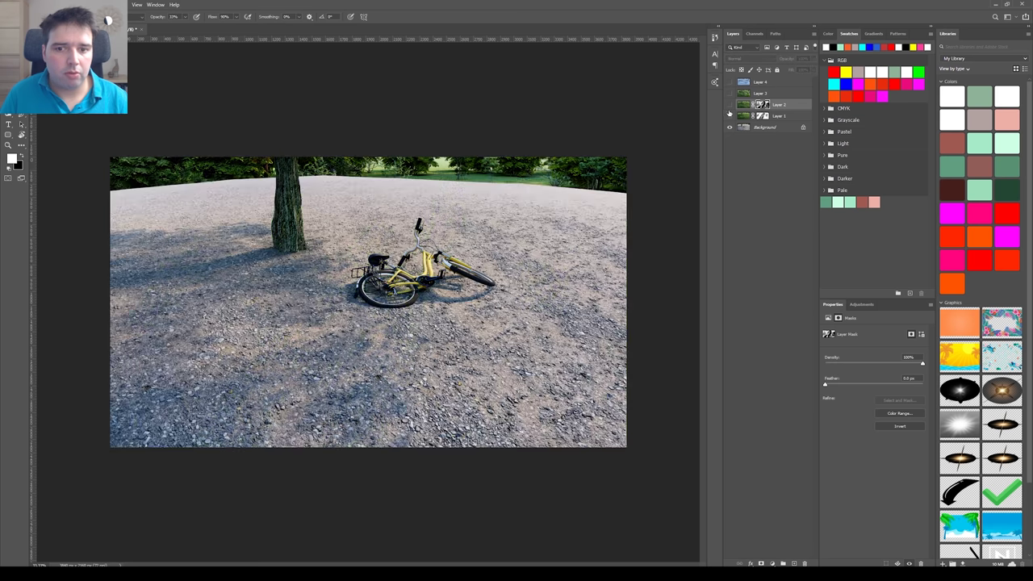
left_click(729, 115)
left_click(729, 106)
left_click(729, 106)
left_click(729, 106)
left_click(729, 106)
left_click(729, 106)
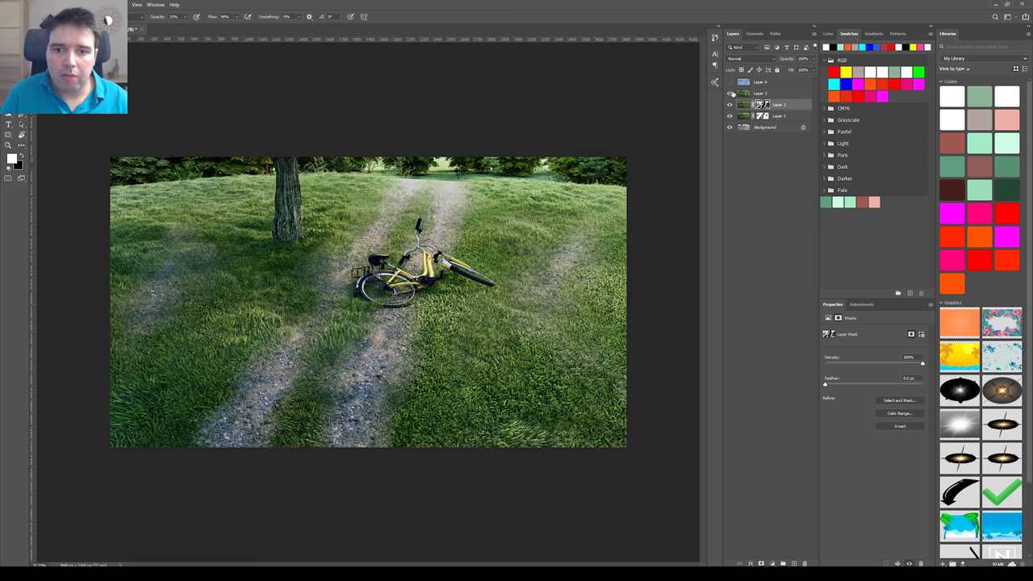
Step: Show Layer 3 and add a layer mask to it, inverted to black
left_click(730, 93)
left_click(759, 94)
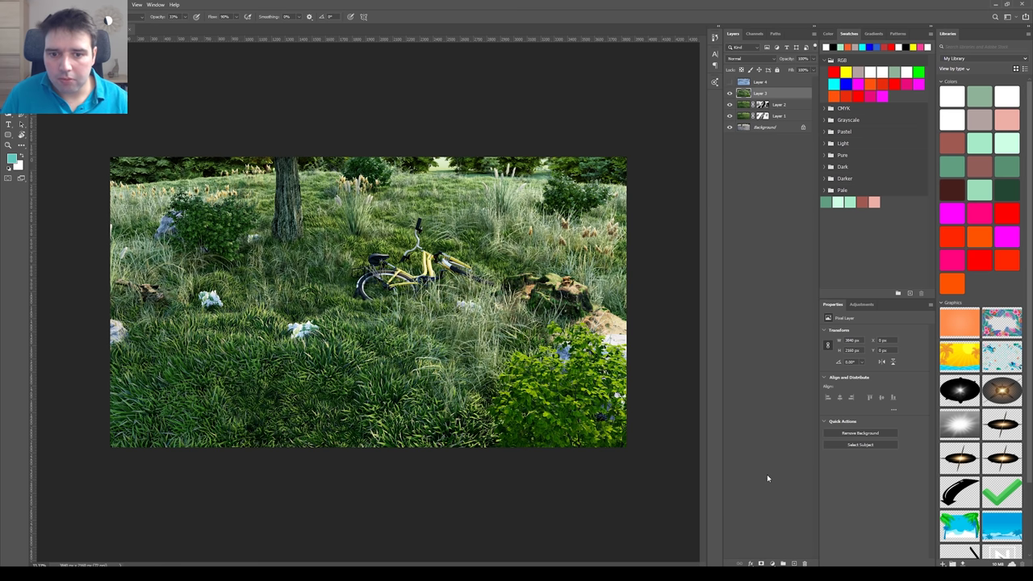
left_click(763, 93)
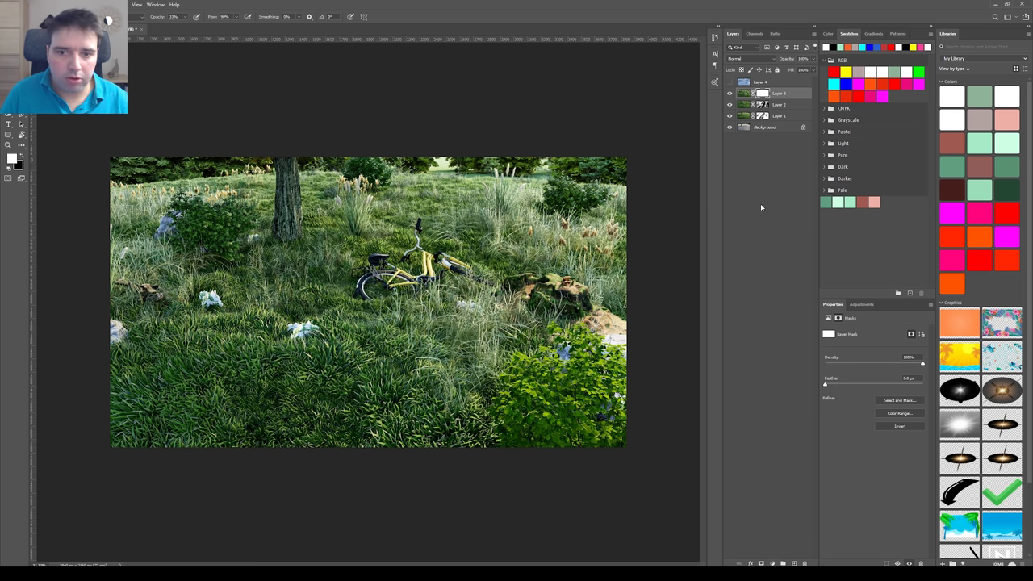
key("x")
key("ctrl+i")
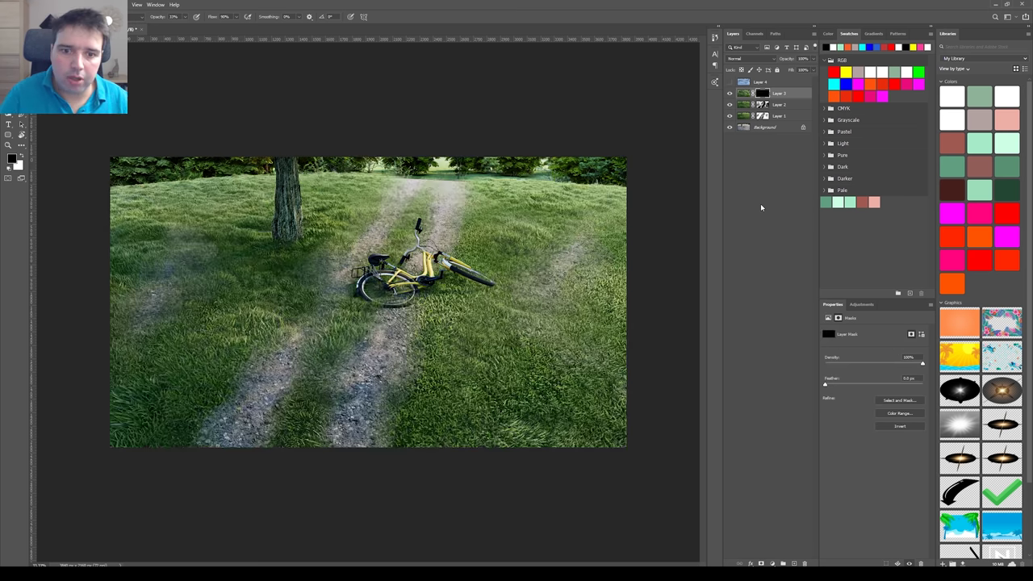
Step: Paint white on Layer 3's mask to reveal bushes, rocks, stumps and tall grass on both sides of the path
key("x")
mouse_move(446, 310)
left_mouse_down()
mouse_move(476, 327)
mouse_move(488, 360)
mouse_move(533, 355)
mouse_move(442, 375)
mouse_move(565, 379)
mouse_move(597, 347)
mouse_move(568, 422)
mouse_move(504, 440)
mouse_move(532, 423)
mouse_move(538, 402)
mouse_move(601, 425)
mouse_move(604, 452)
mouse_move(597, 331)
mouse_move(565, 303)
mouse_move(529, 299)
mouse_move(517, 323)
mouse_move(525, 303)
mouse_move(629, 339)
left_mouse_up()
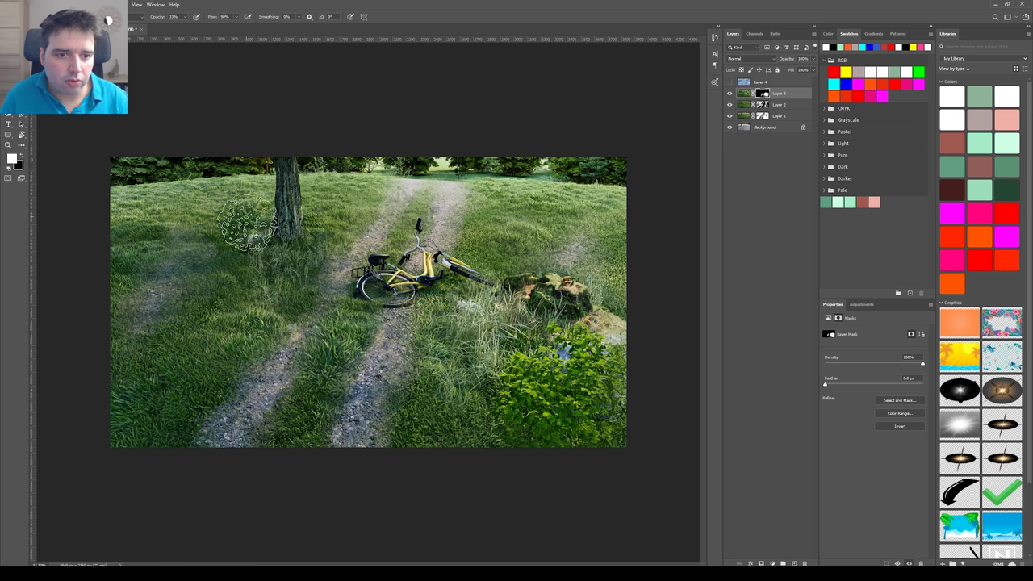
mouse_move(224, 239)
left_mouse_down()
mouse_move(186, 226)
mouse_move(234, 201)
mouse_move(202, 186)
mouse_move(186, 194)
left_mouse_up()
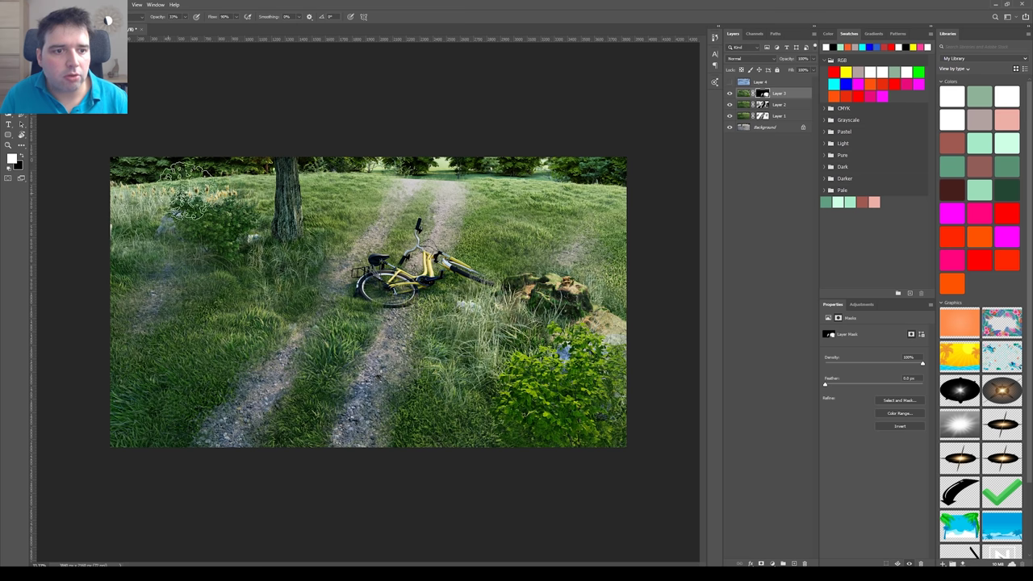
mouse_move(268, 186)
left_mouse_down()
mouse_move(265, 213)
mouse_move(312, 209)
mouse_move(295, 186)
left_mouse_up()
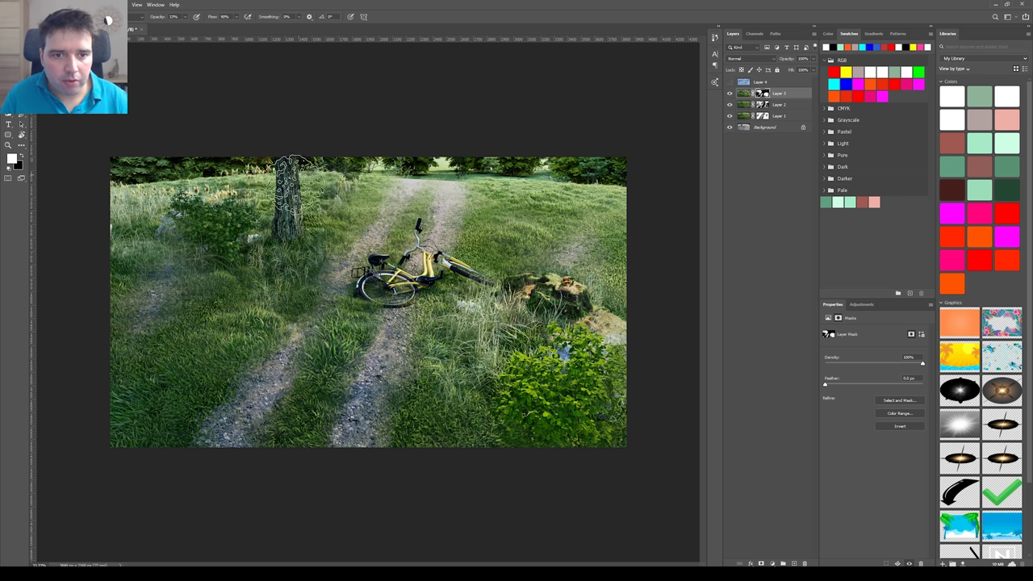
mouse_move(182, 228)
left_mouse_down()
mouse_move(122, 357)
mouse_move(125, 331)
mouse_move(162, 302)
mouse_move(135, 300)
mouse_move(150, 312)
mouse_move(119, 283)
mouse_move(164, 303)
mouse_move(136, 352)
mouse_move(109, 362)
left_mouse_up()
key("x")
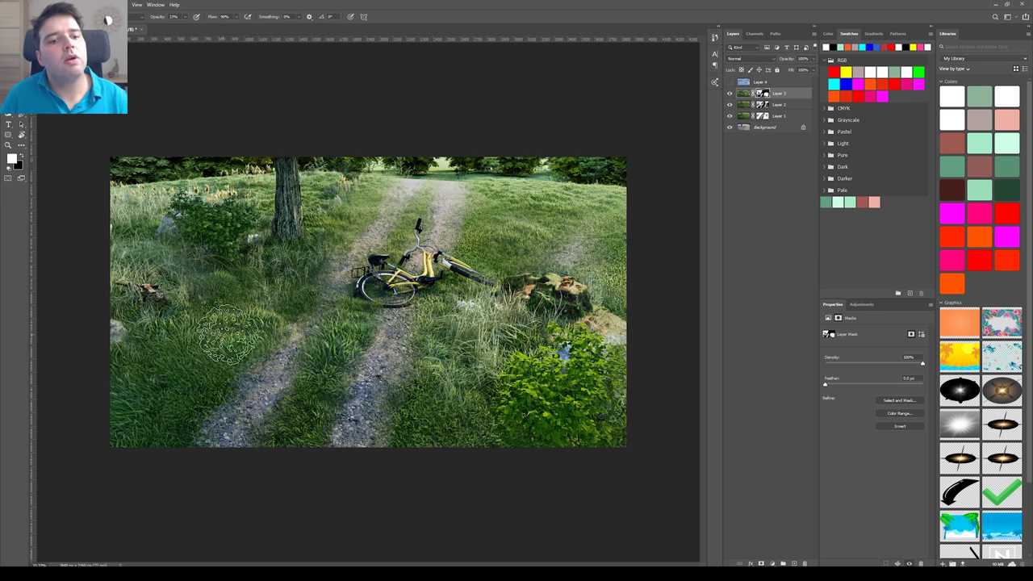
key("x")
mouse_move(564, 198)
left_mouse_down()
mouse_move(549, 195)
mouse_move(566, 199)
mouse_move(570, 237)
mouse_move(624, 227)
left_mouse_up()
mouse_move(525, 190)
left_mouse_down()
mouse_move(503, 157)
mouse_move(502, 206)
mouse_move(623, 185)
mouse_move(613, 203)
mouse_move(634, 231)
mouse_move(642, 210)
left_mouse_up()
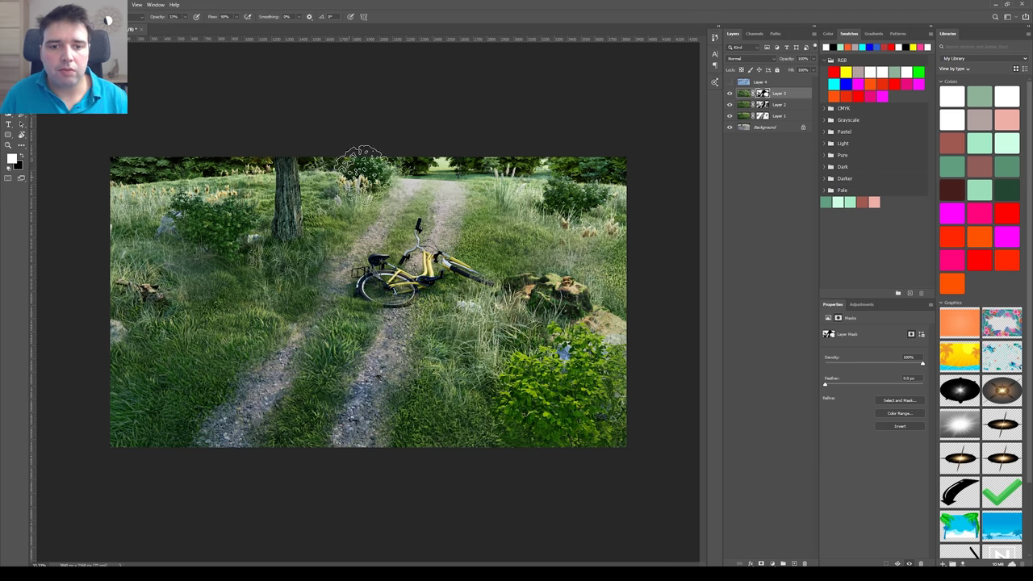
Step: Reduce the brush size and paint white on Layer 3's mask to narrow the gravel tracks with grass near the horizon
right_click(516, 179)
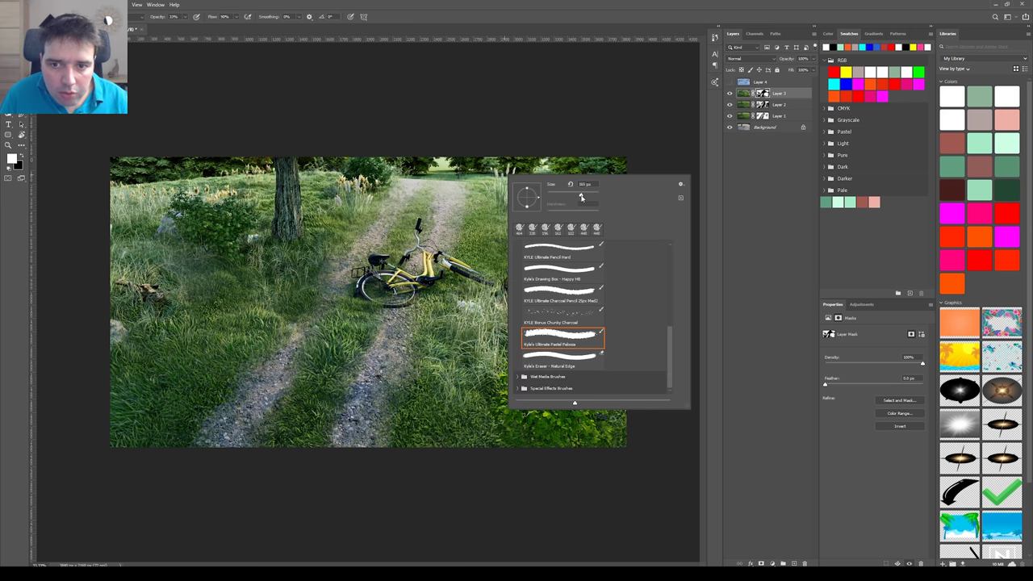
left_click_drag(432, 193, 424, 171)
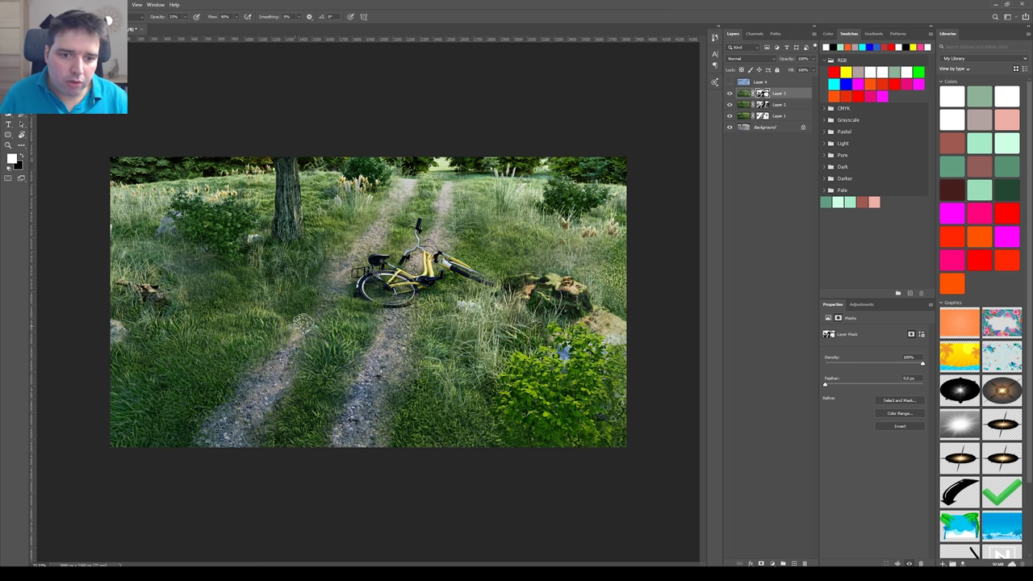
key("ctrl+plus")
left_click_drag(481, 138, 469, 189)
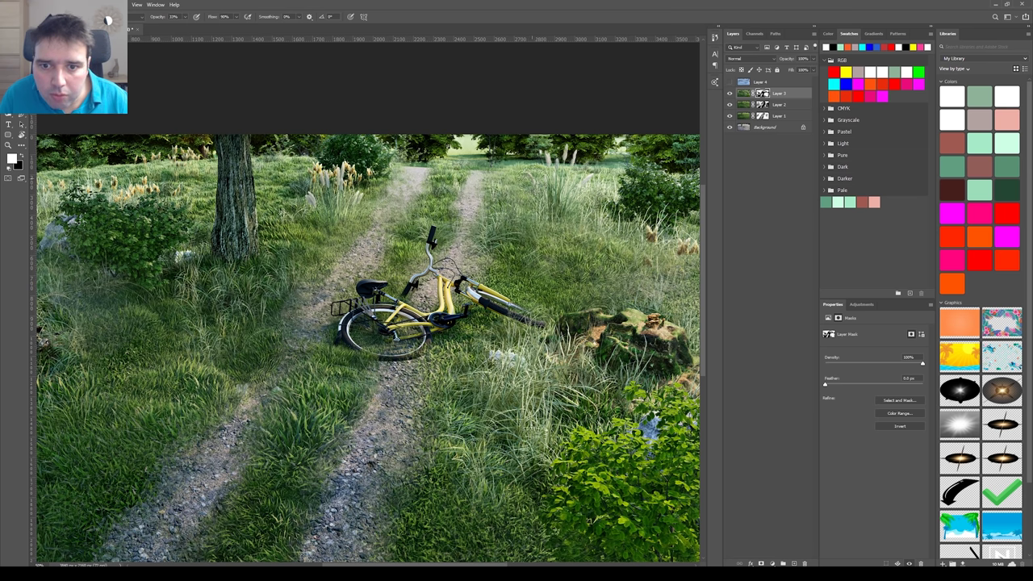
key("ctrl+plus")
left_click_drag(542, 203, 472, 259)
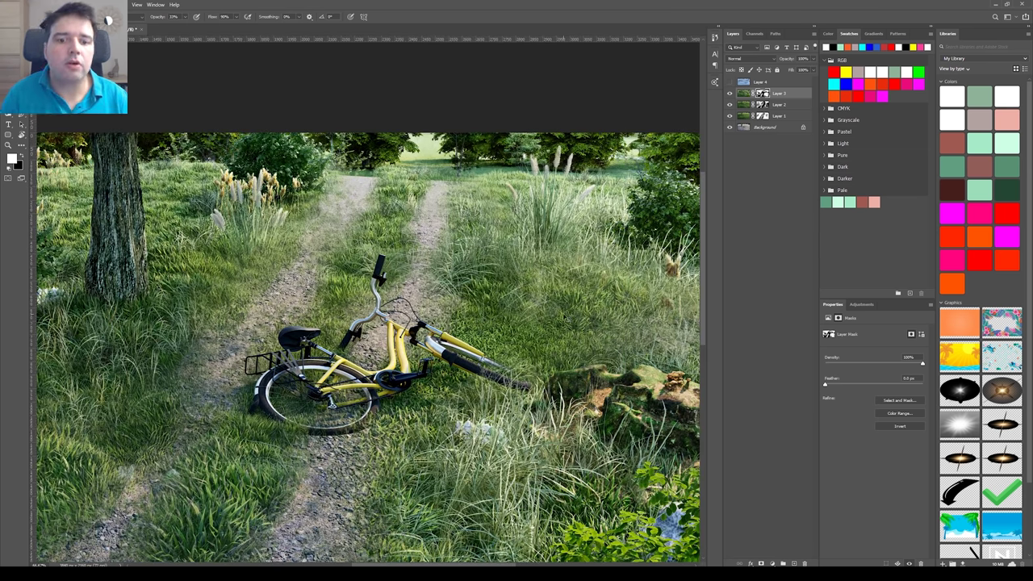
scroll(460, 276, "down", 2, "alt")
scroll(564, 315, "down", 1, "alt")
key("v")
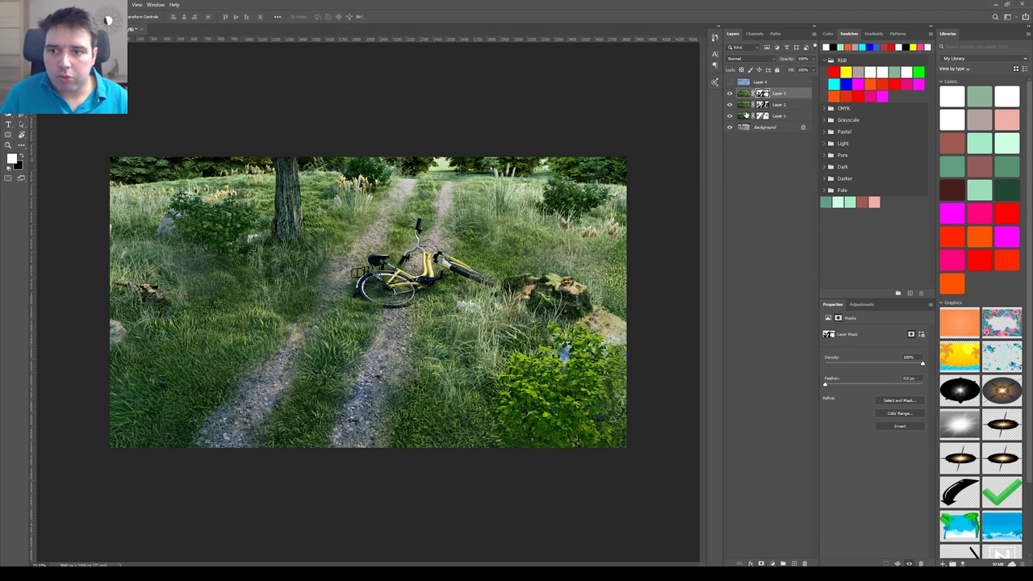
Step: Select Layer 1 and toggle the visibility of Layers 1 to 3 to compare the blending stages over the gravel background
left_click(744, 115)
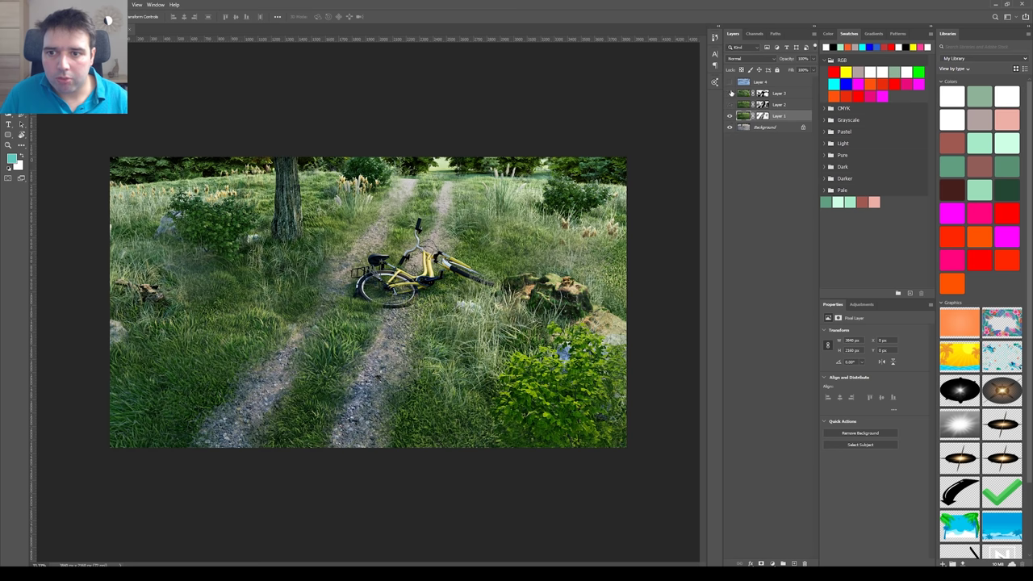
left_click(730, 116)
left_click(730, 117)
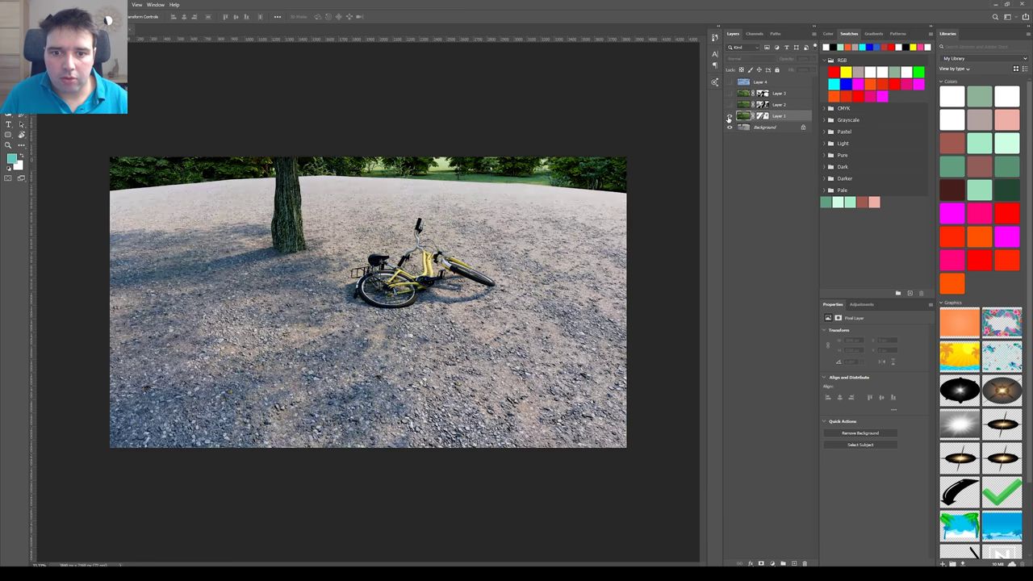
left_click(730, 118)
left_click(730, 116)
left_click(731, 117)
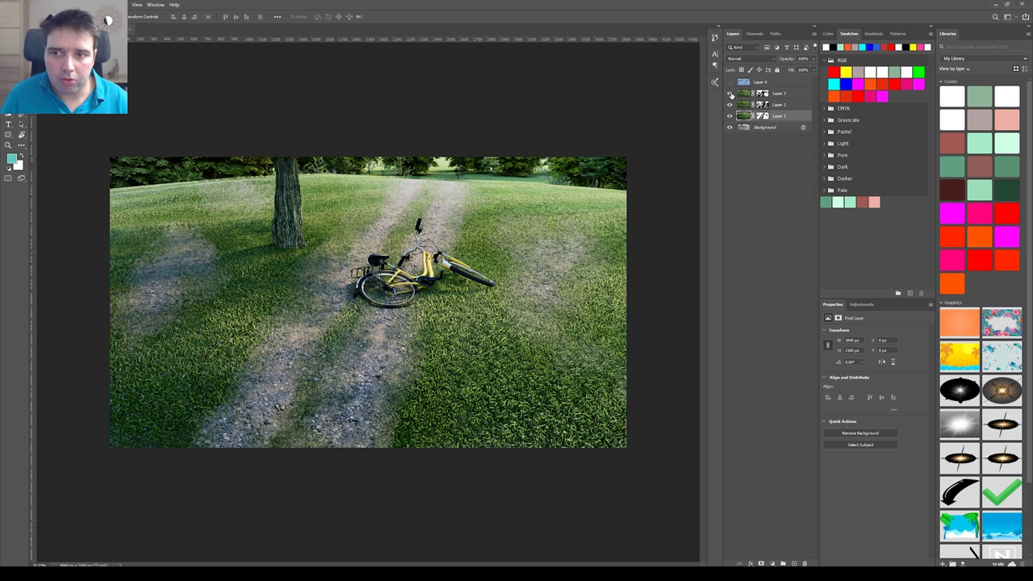
left_click(730, 94)
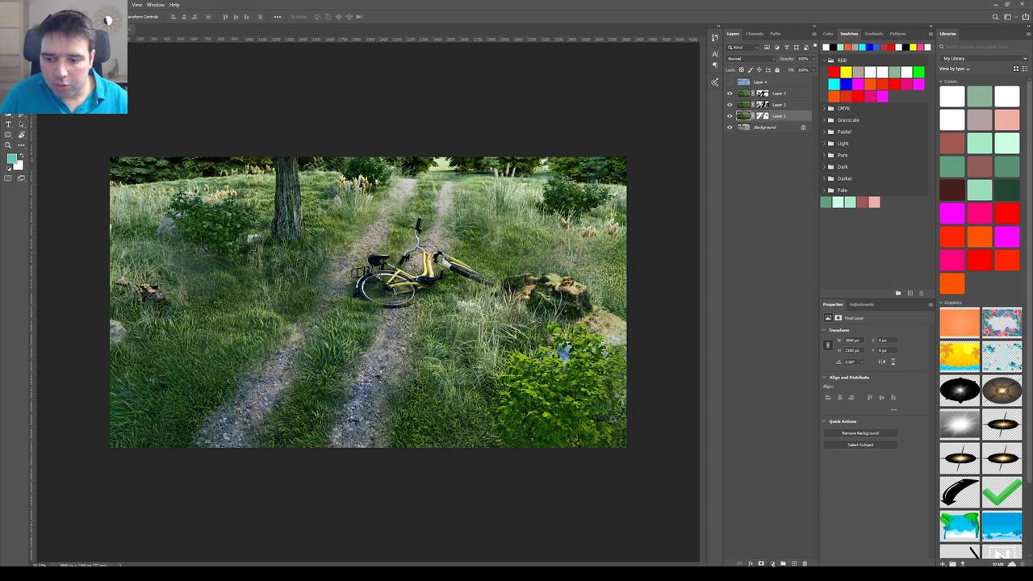
Step: Add a Hue/Saturation adjustment layer clipped to Layer 1 and shift its hue negatively toward orange-brown
left_click(772, 564)
left_click(795, 486)
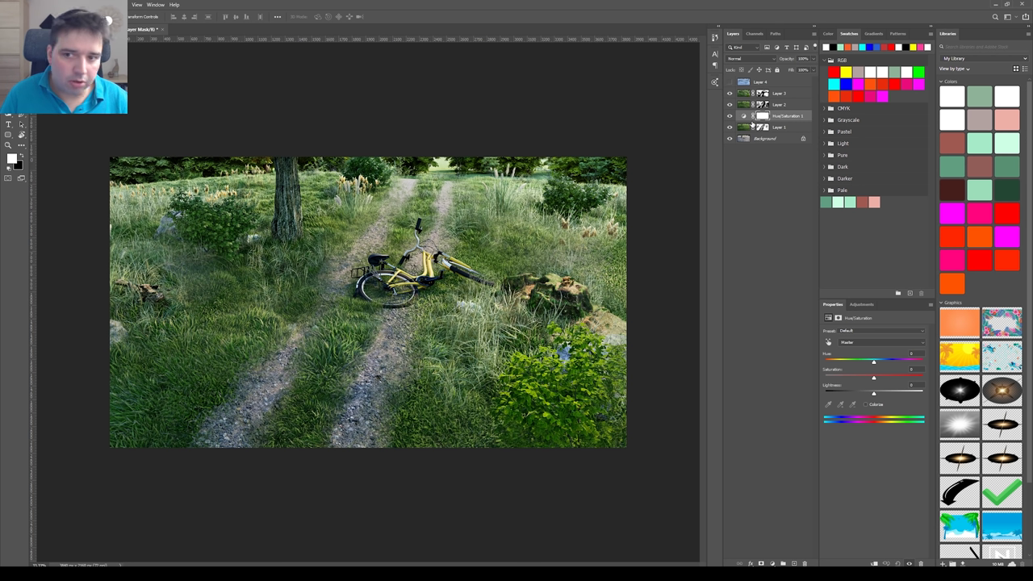
left_click(745, 122, "alt")
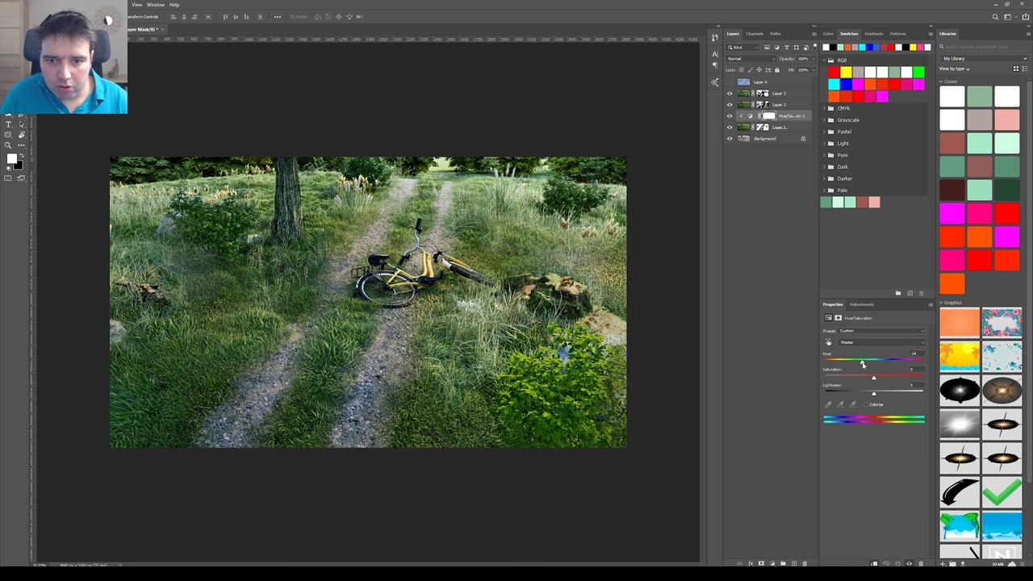
left_click_drag(857, 365, 858, 369)
Step: Invert the Hue/Saturation adjustment layer's mask to black
left_click(769, 117)
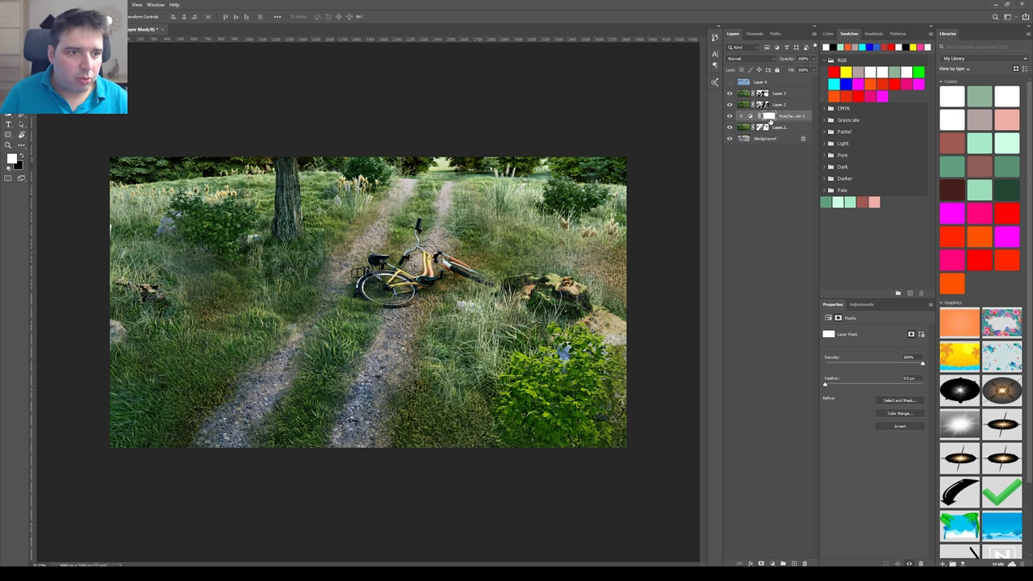
key("ctrl+i")
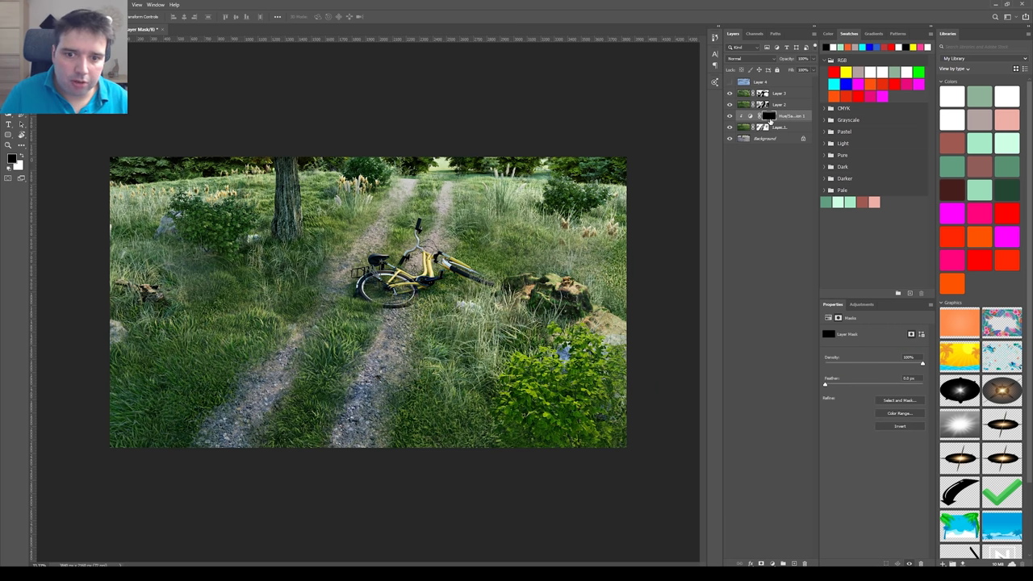
Step: Paint white on the Hue/Saturation mask over the grass patches beside the tracks, and toggle the adjustment's visibility to compare
key("b")
right_click(484, 298)
left_click_drag(572, 320, 573, 321)
mouse_move(494, 271)
left_mouse_down()
mouse_move(475, 266)
mouse_move(569, 306)
mouse_move(614, 278)
left_mouse_up()
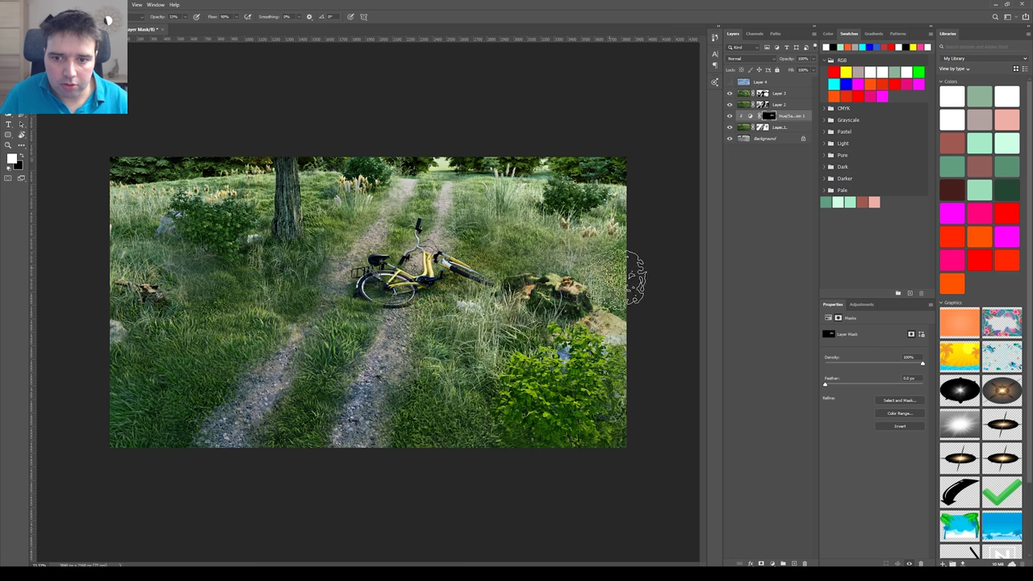
mouse_move(271, 214)
left_mouse_down()
mouse_move(222, 355)
mouse_move(420, 218)
mouse_move(602, 269)
left_mouse_up()
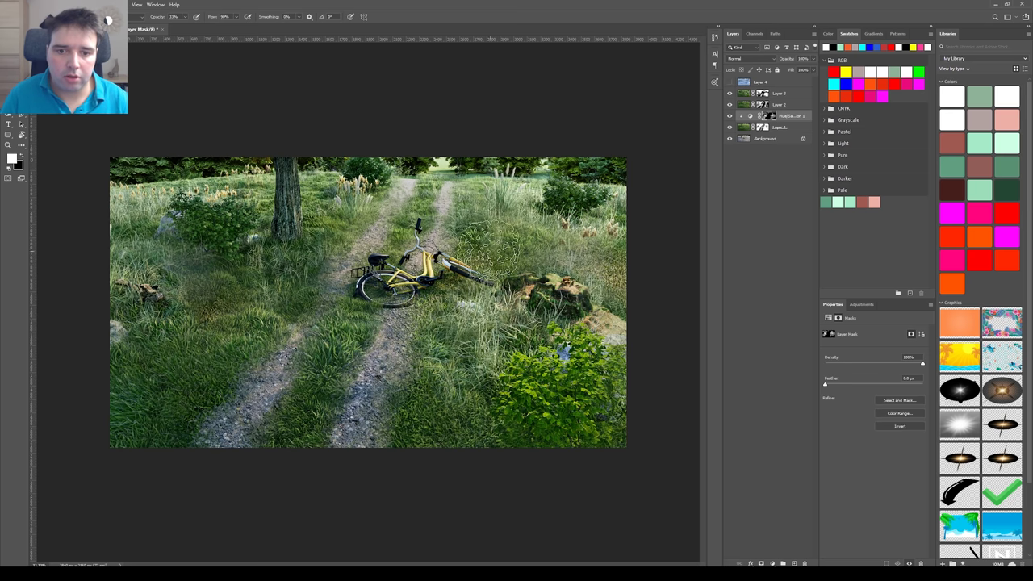
left_click(730, 117)
left_click(730, 117)
left_click(730, 117)
left_click(731, 117)
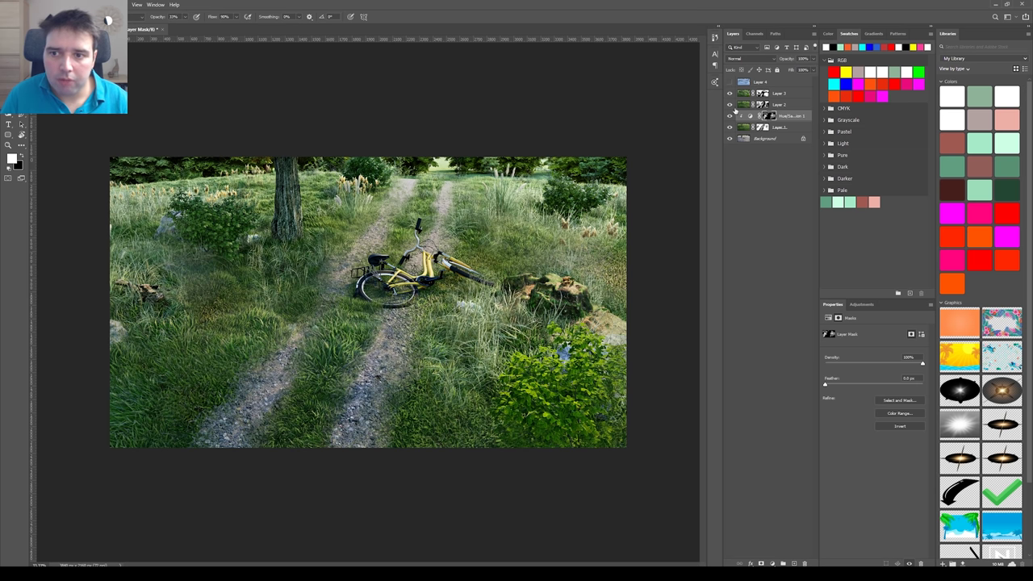
Step: Add a Color Balance adjustment layer clipped to Layer 2 and shift its midtones toward red, magenta and blue
left_click(743, 105)
left_click(773, 564)
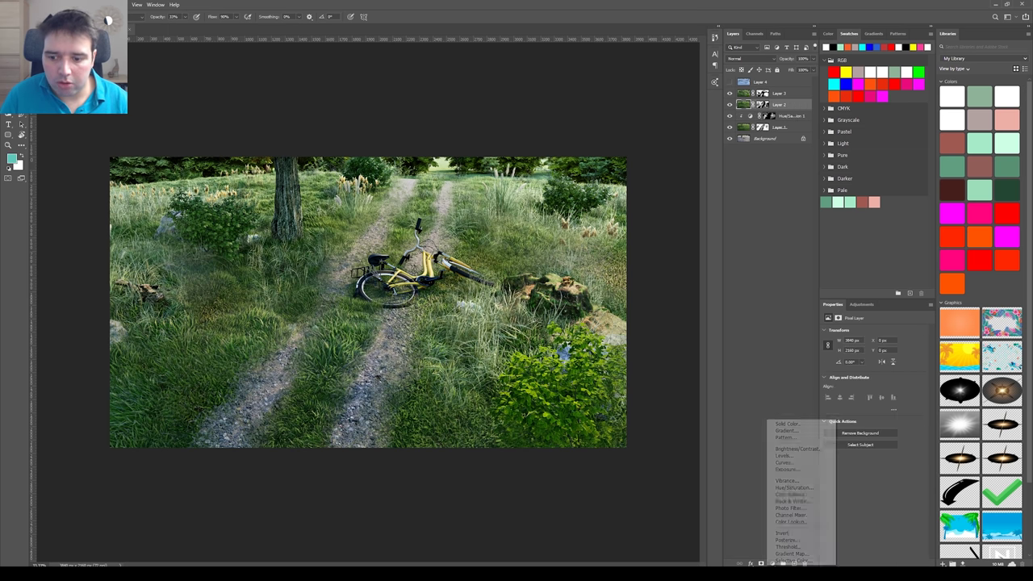
left_click(792, 494)
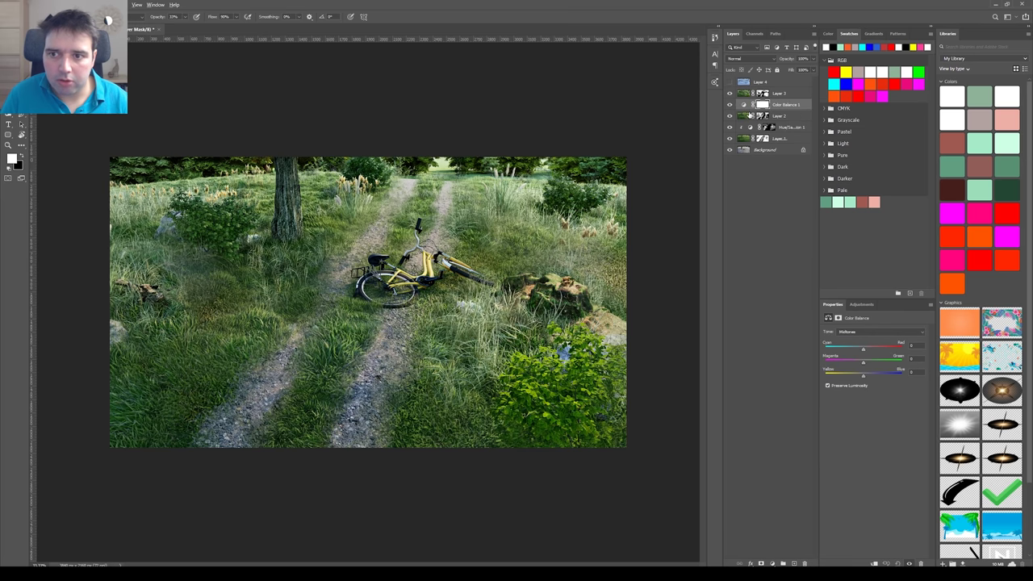
key("ctrl+0")
left_click(751, 116)
left_click(769, 104)
key("ctrl+minus")
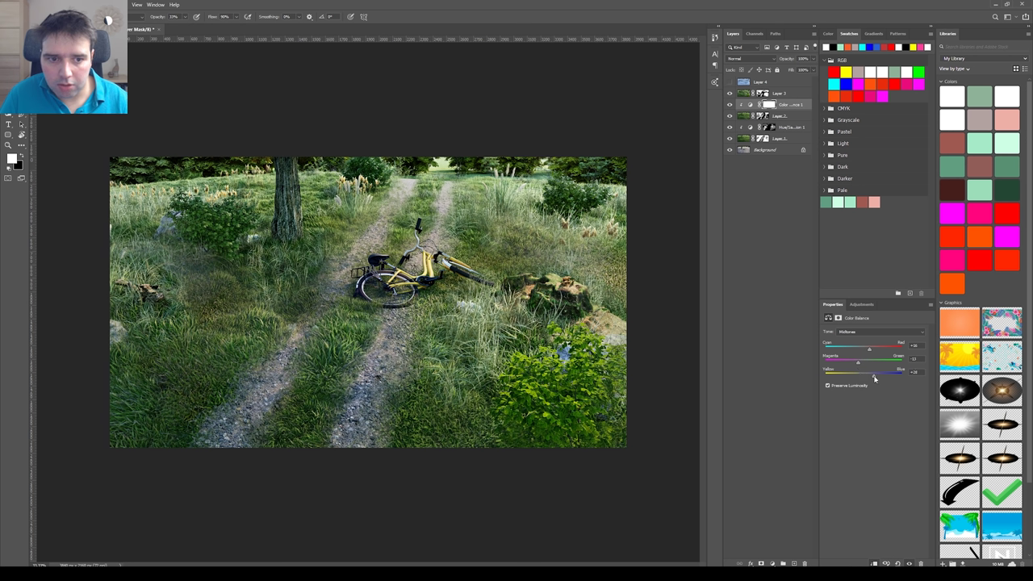
Step: Switch the Color Balance tone to Shadows and shift it toward red, green and yellow
left_click(880, 332)
left_click(872, 341)
mouse_move(865, 353)
left_mouse_down()
mouse_move(878, 353)
mouse_move(859, 355)
left_mouse_up()
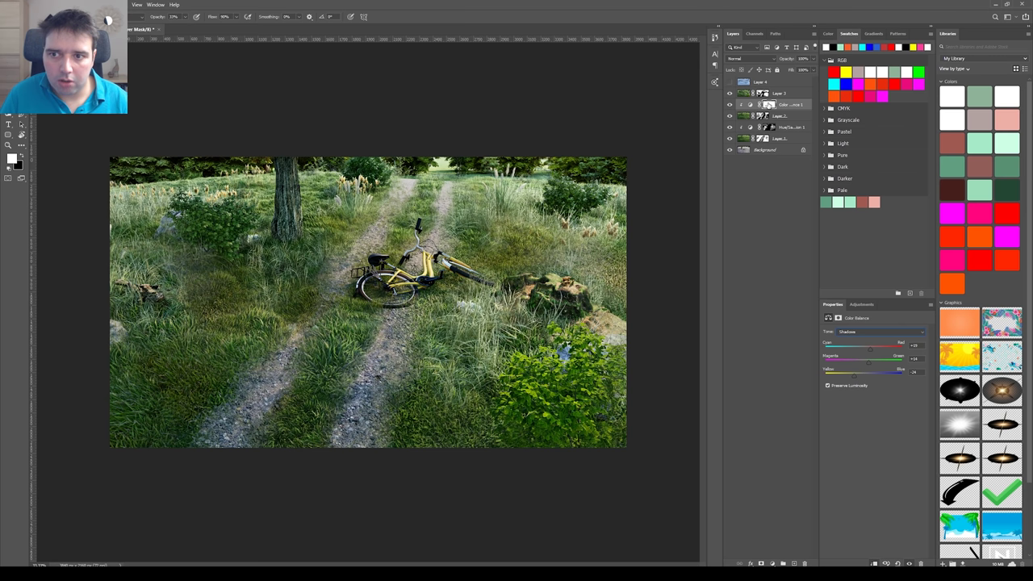
Step: Invert the Color Balance mask to black and paint white on it over selected grass patches
left_click(769, 106)
key("x")
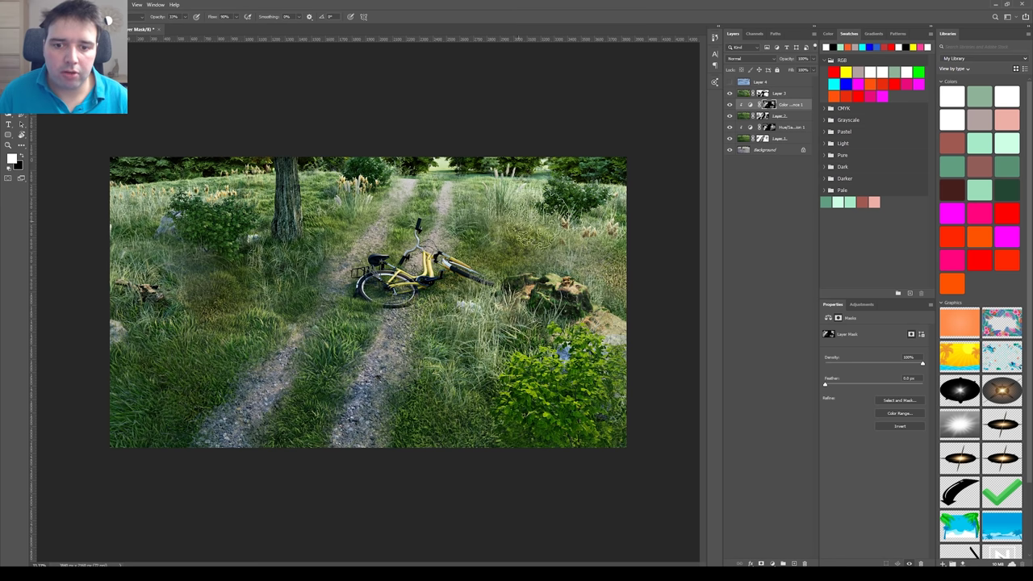
Step: Make Layer 4 visible and fully desaturate it to grayscale with Hue/Saturation
left_click(742, 95)
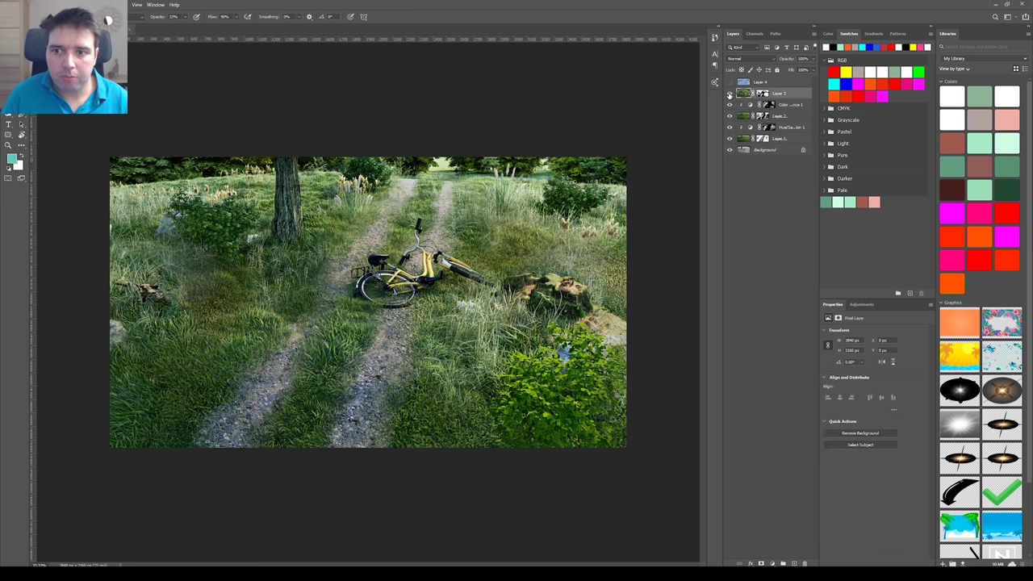
left_click(730, 83)
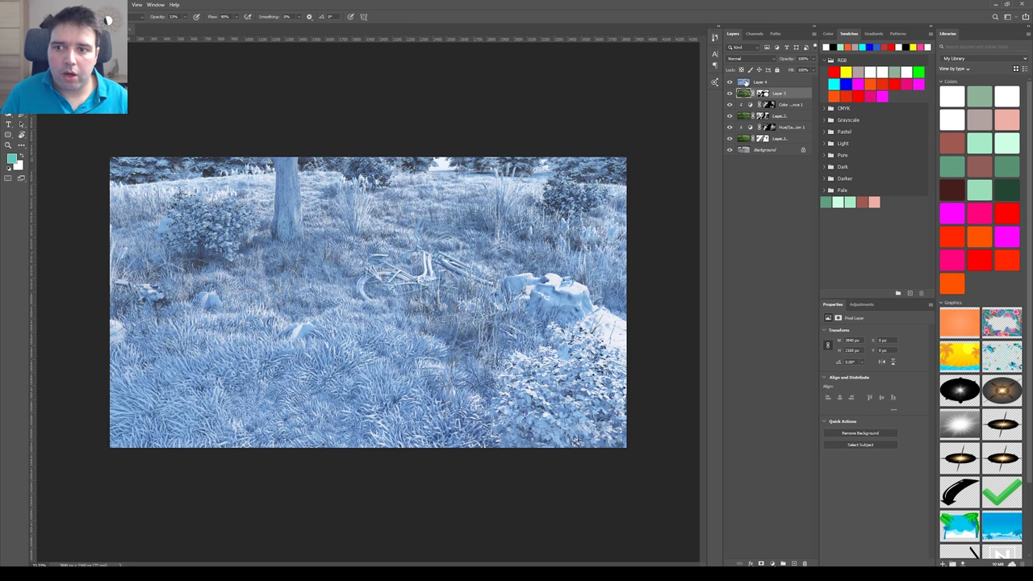
left_click(744, 83)
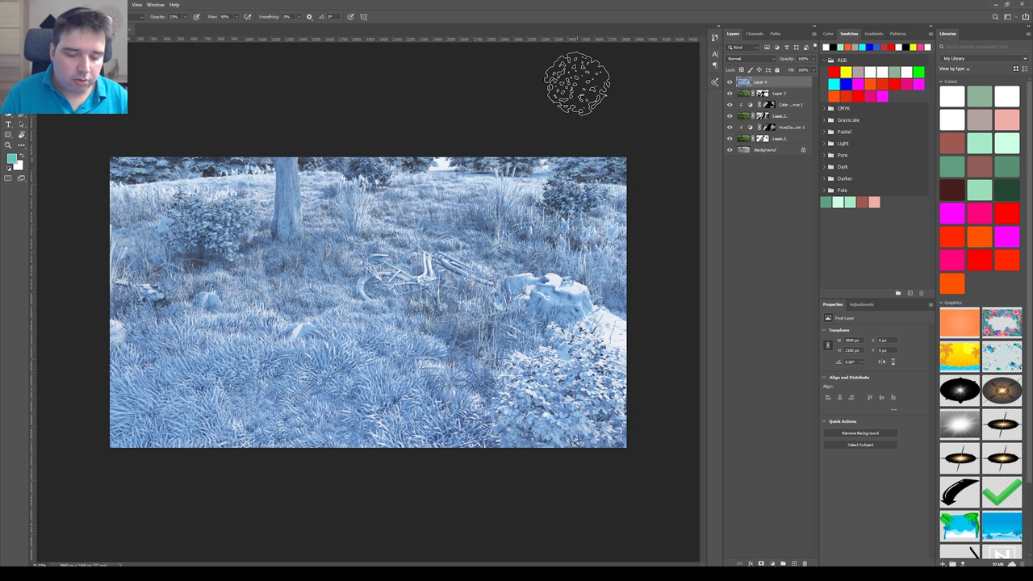
key("ctrl+u")
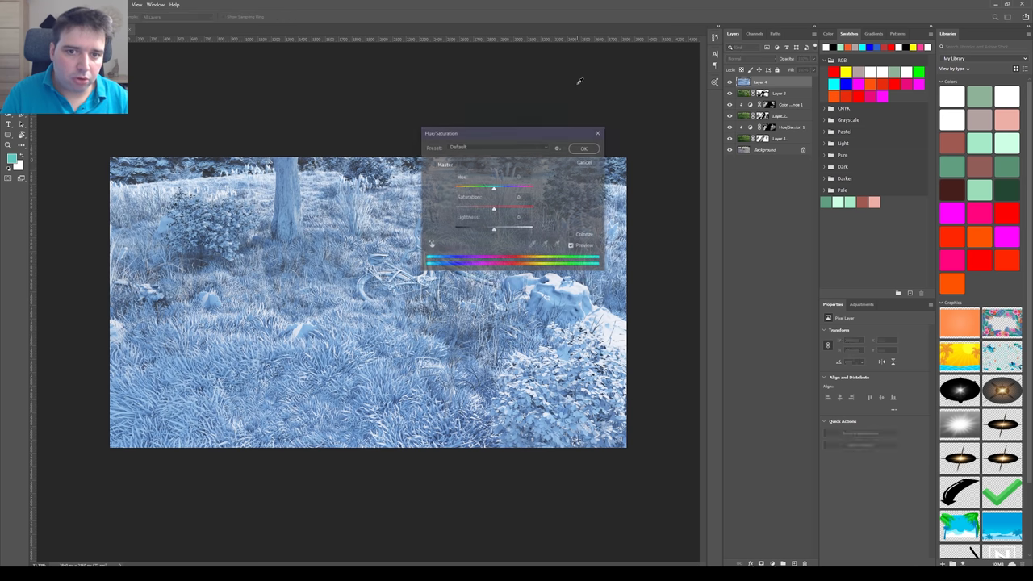
left_click_drag(474, 212, 389, 213)
left_click(586, 149)
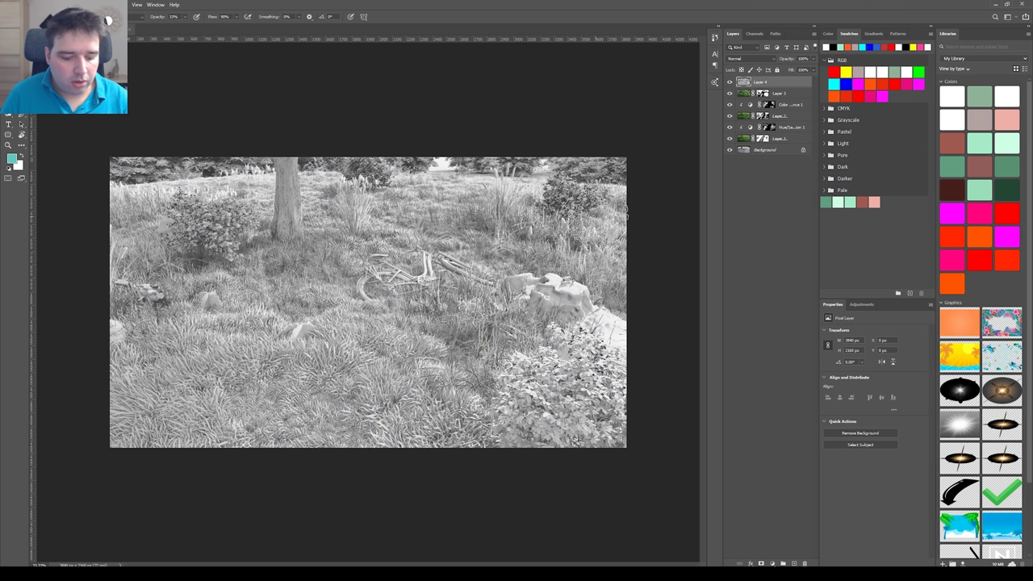
Step: Increase Layer 4's contrast with Levels by raising the black input level
key("ctrl+l")
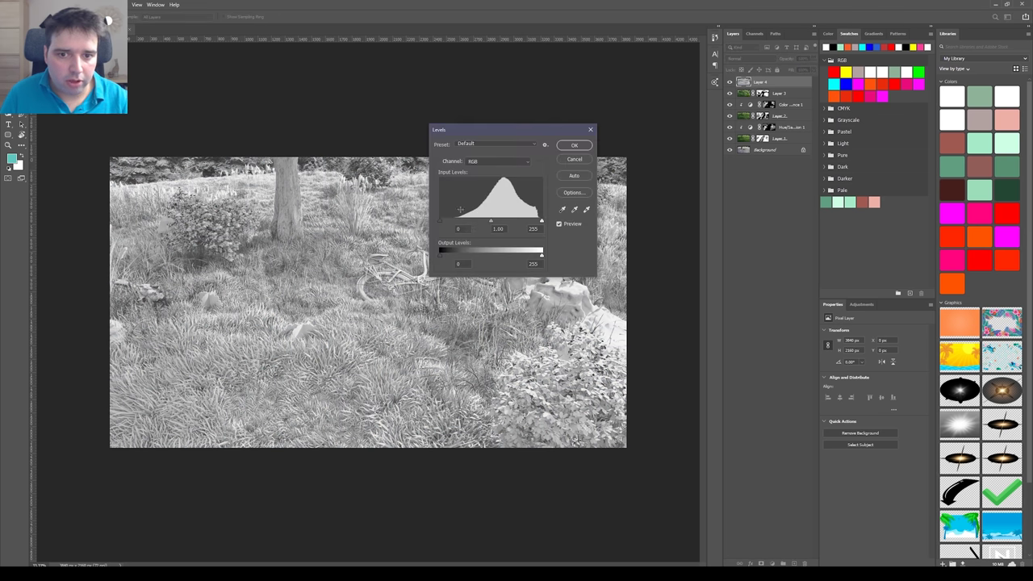
left_click_drag(442, 221, 456, 221)
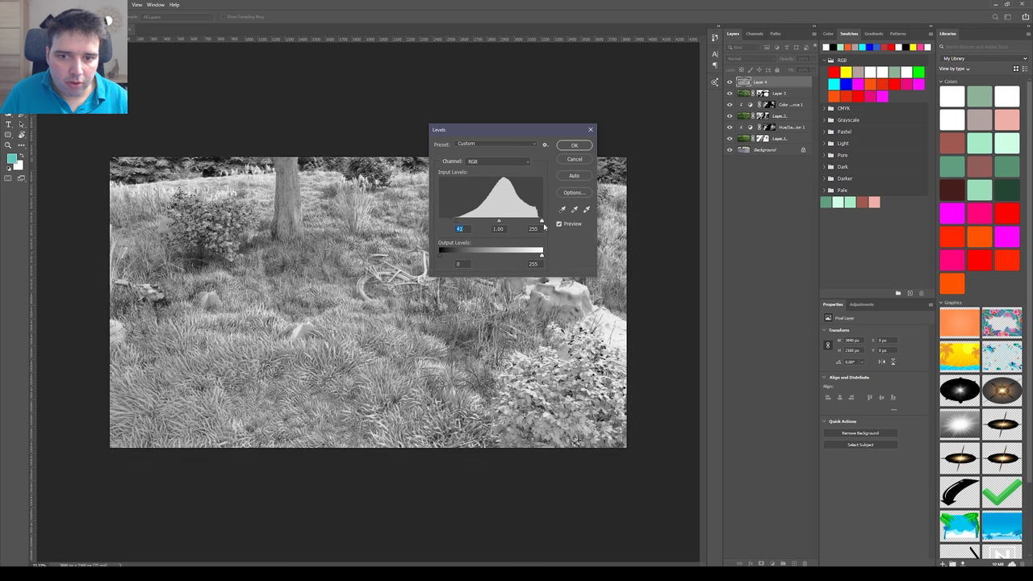
left_click_drag(459, 223, 463, 223)
left_click(574, 145)
Step: Set Layer 4's blend mode to Multiply and give it a layer mask inverted to black
left_click(749, 59)
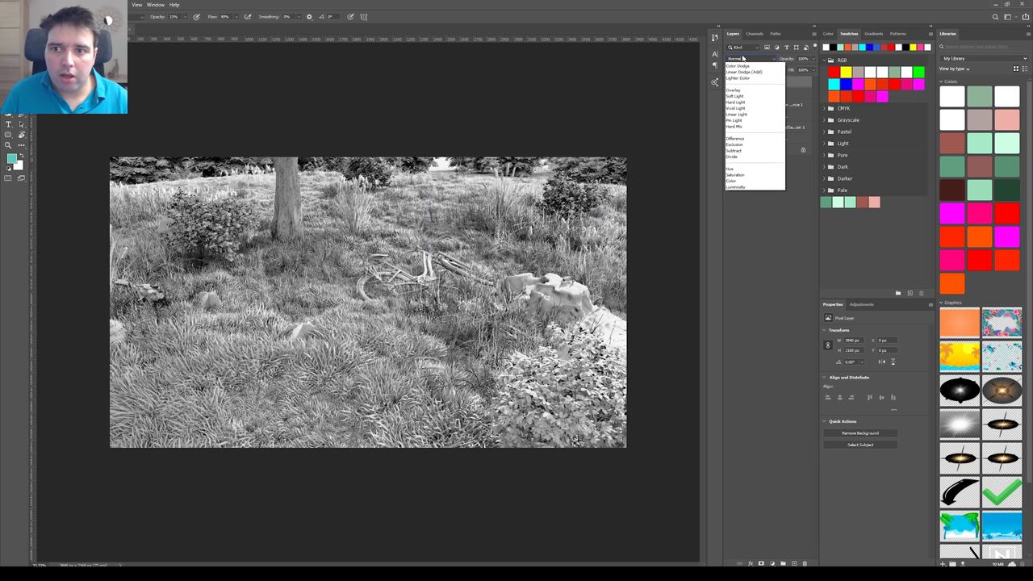
left_click(736, 90)
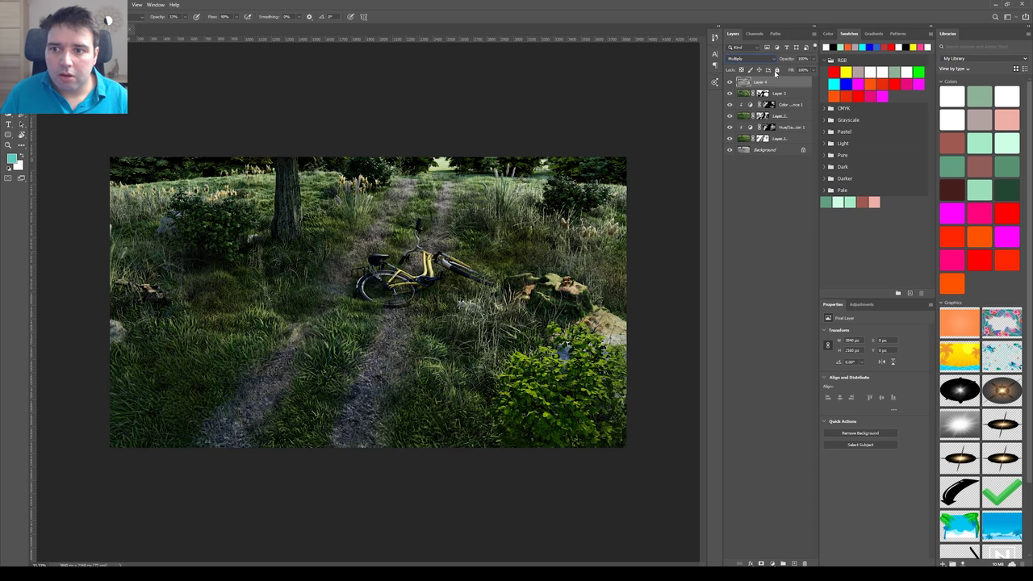
left_click(761, 563)
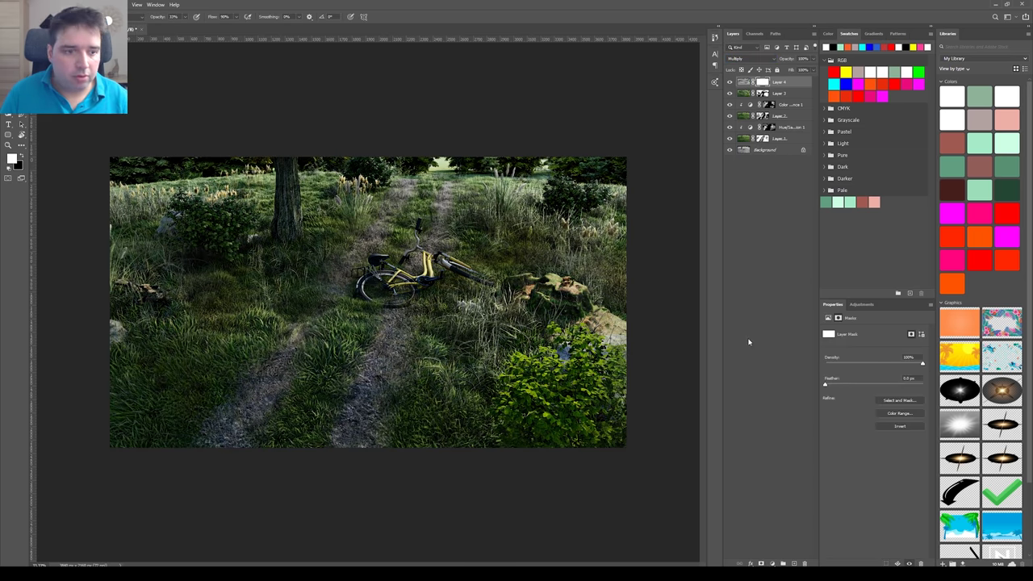
key("ctrl+i")
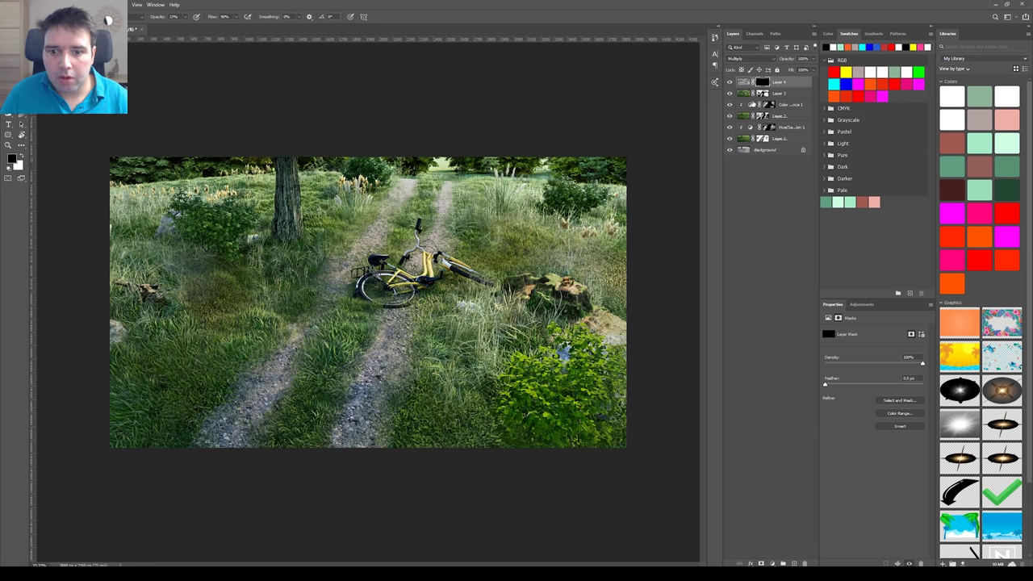
Step: Choose the Soft Round brush and paint white on Layer 4's mask to darken the grass around the bushes, tree and bicycle
key("x")
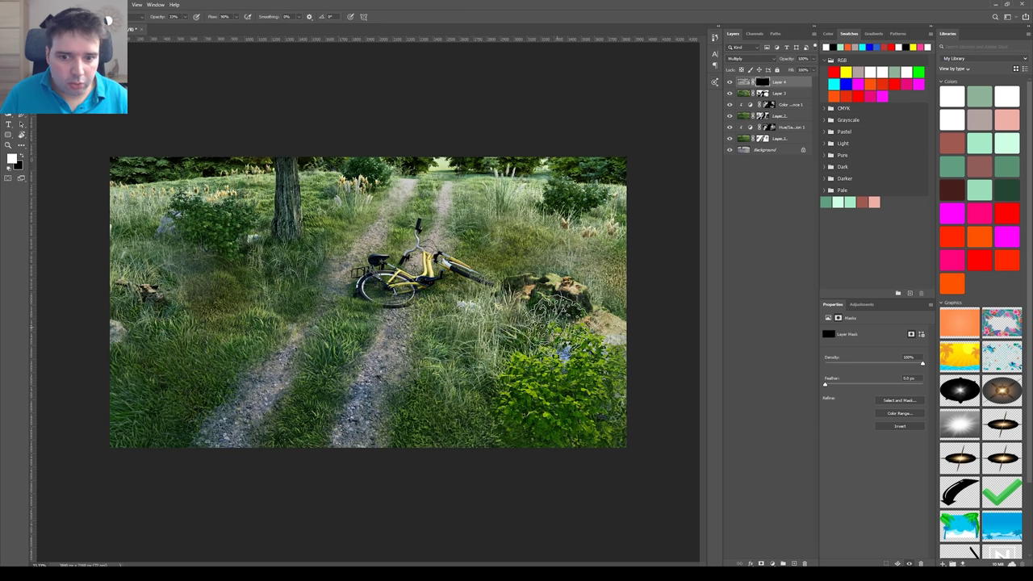
right_click(563, 327)
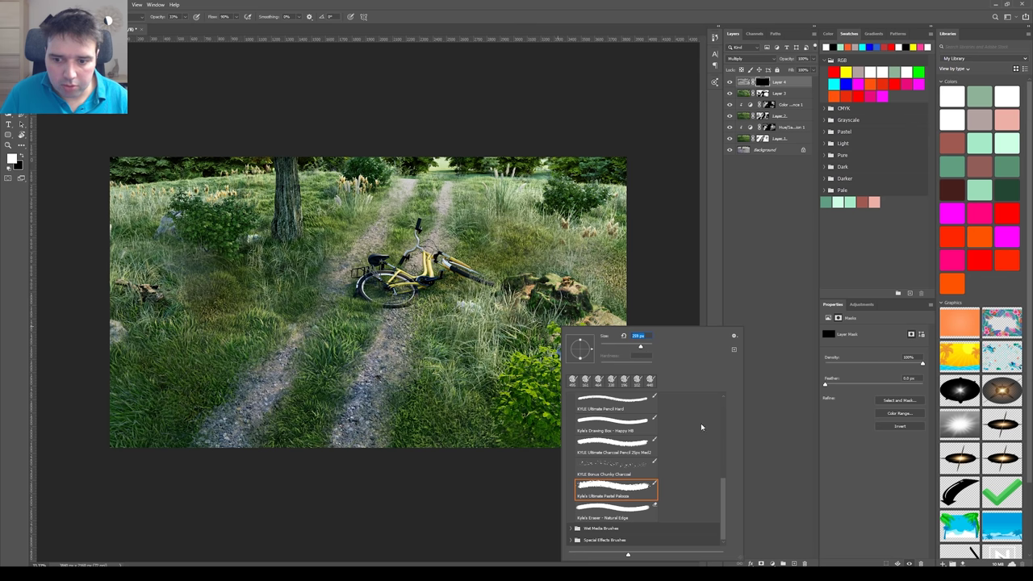
left_click_drag(725, 488, 724, 403)
left_click(626, 415)
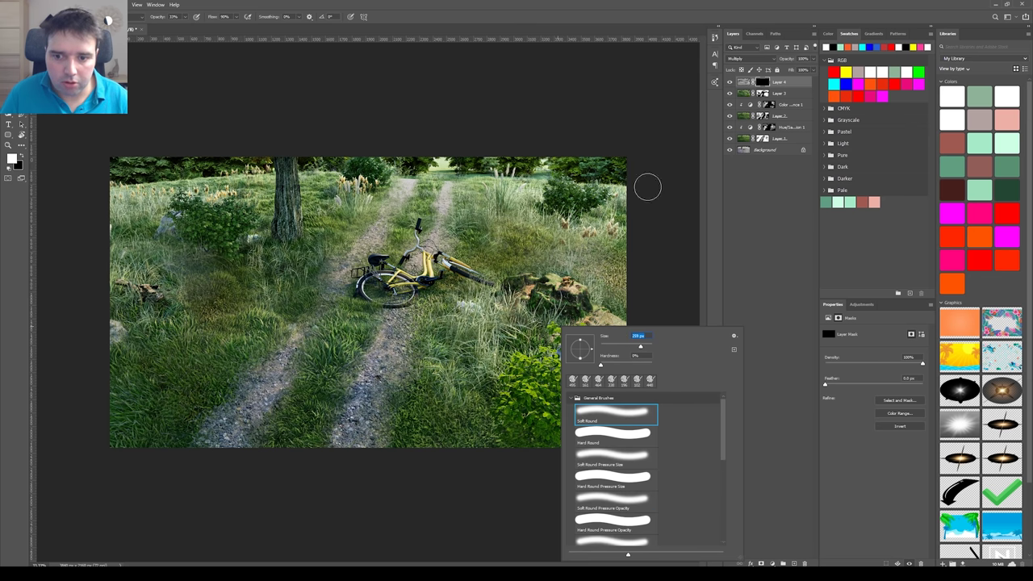
key("Return")
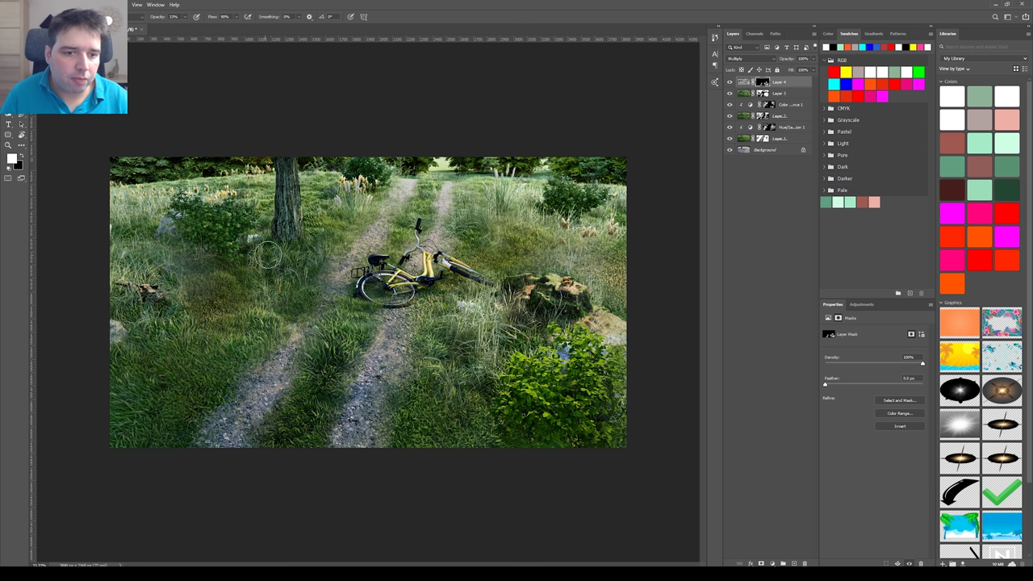
mouse_move(189, 230)
left_mouse_down()
mouse_move(226, 230)
mouse_move(159, 290)
mouse_move(167, 314)
mouse_move(135, 358)
mouse_move(131, 308)
mouse_move(127, 364)
left_mouse_up()
mouse_move(542, 228)
left_mouse_down()
mouse_move(604, 208)
mouse_move(563, 215)
mouse_move(576, 246)
left_mouse_up()
left_click_drag(332, 205, 364, 188)
key("x")
key("x")
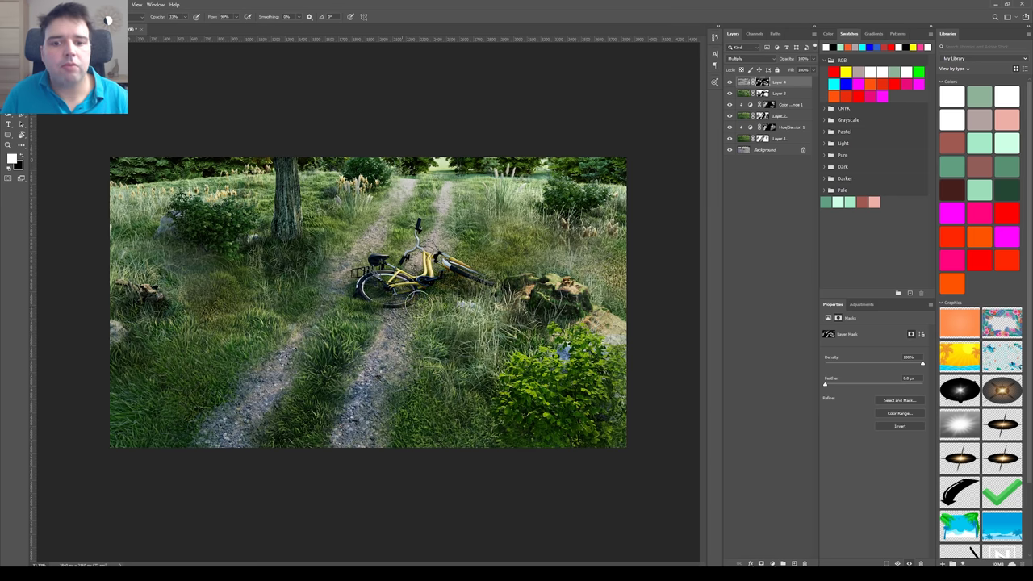
Step: Toggle Layer 4's visibility to compare the image with and without the painted shading
key("x")
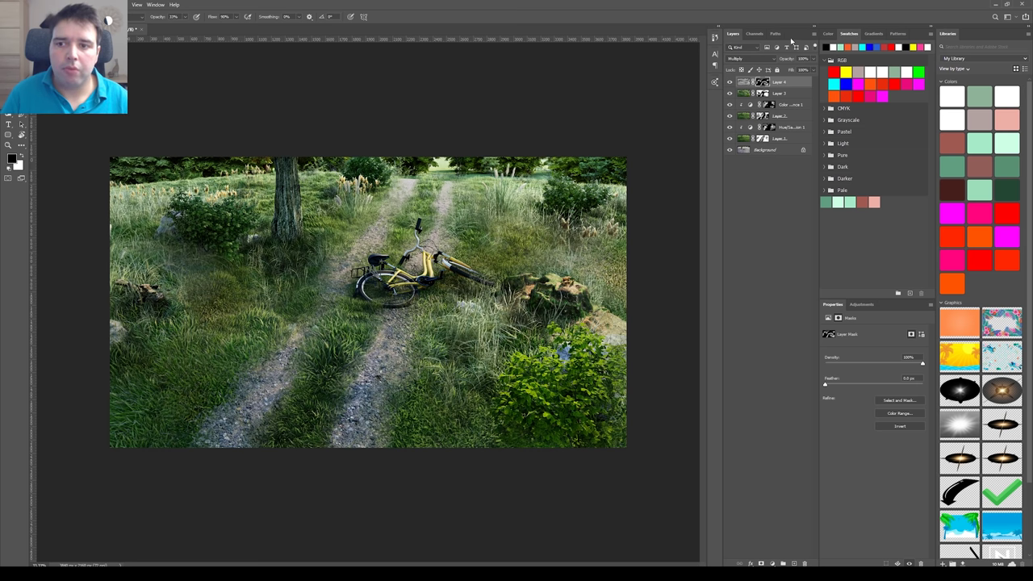
left_click(731, 84)
left_click(730, 84)
left_click(730, 83)
left_click(730, 84)
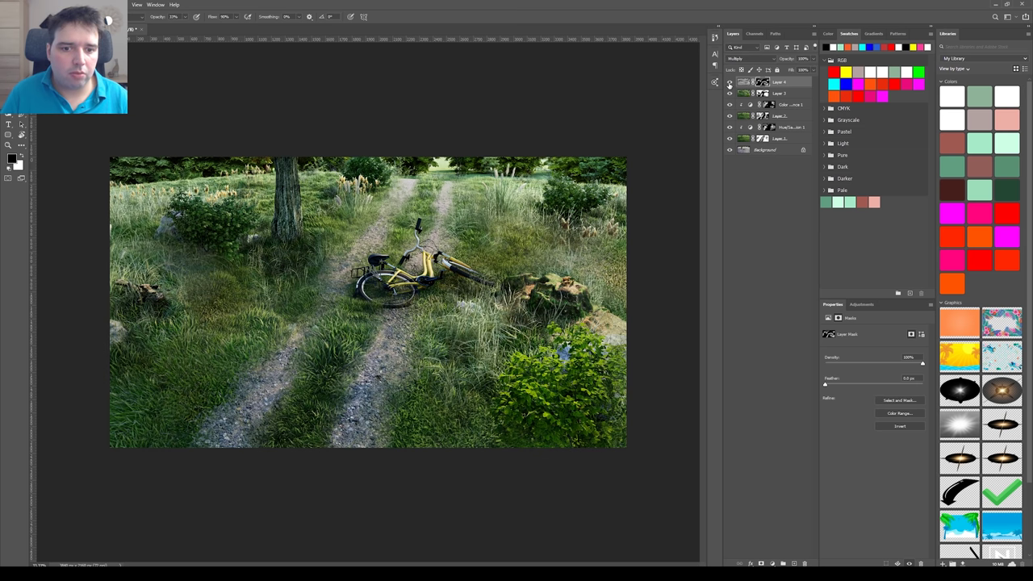
key("x")
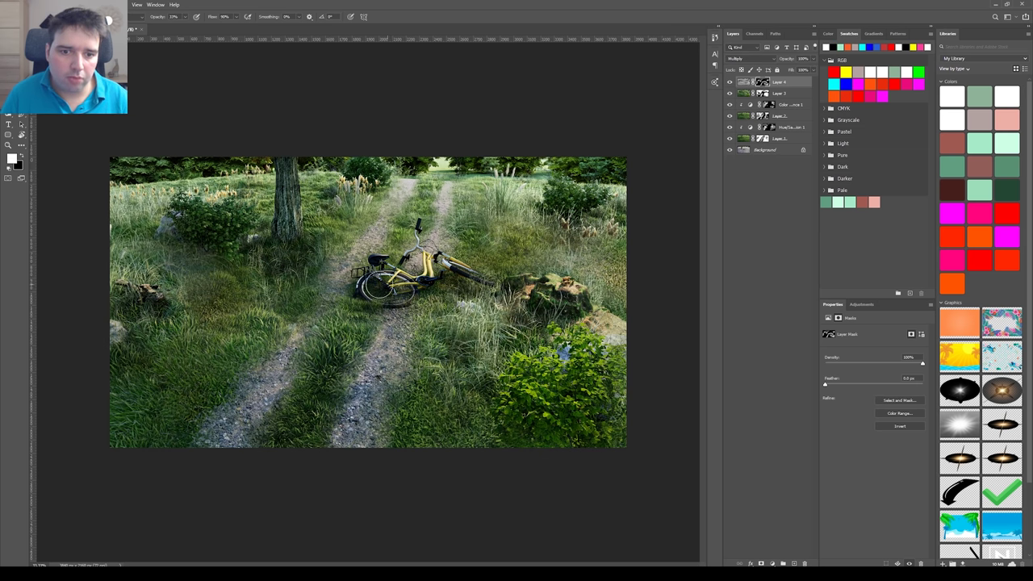
key("x")
key("x")
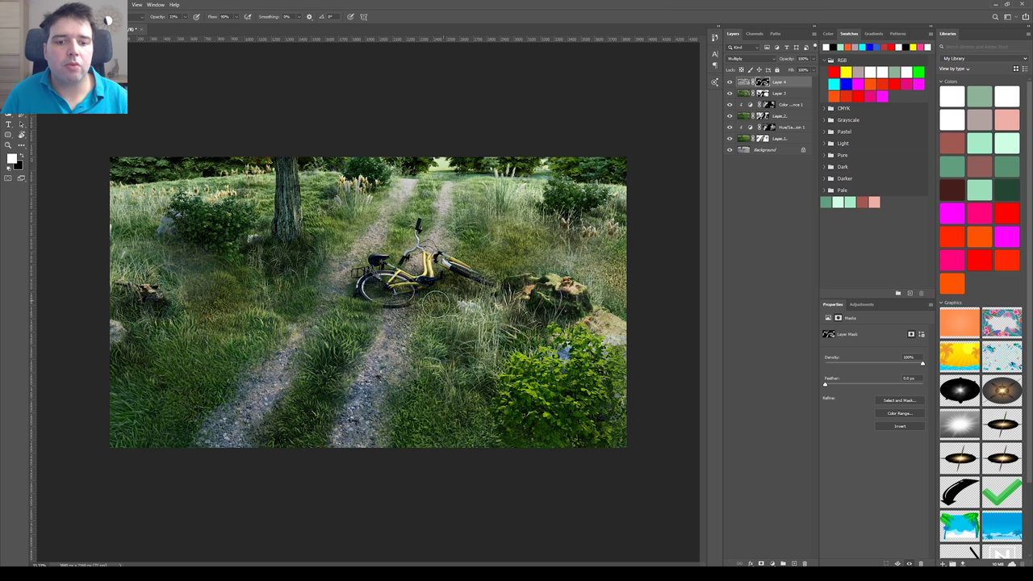
left_click(729, 83)
left_click(729, 82)
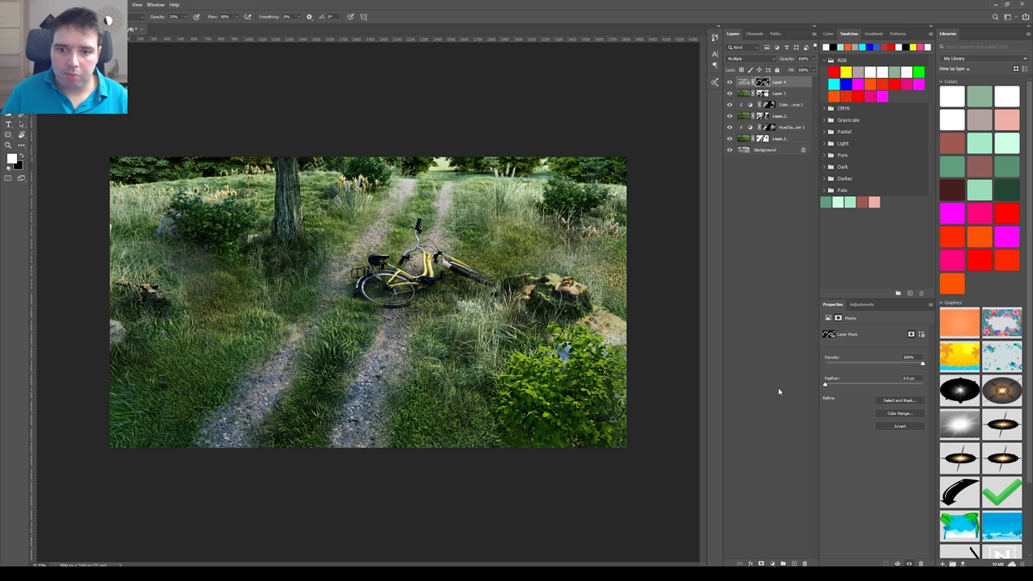
Step: Create a new layer above Layer 4 and fill it with the merged image using Apply Image with Multiply at 100% opacity
left_click(794, 564)
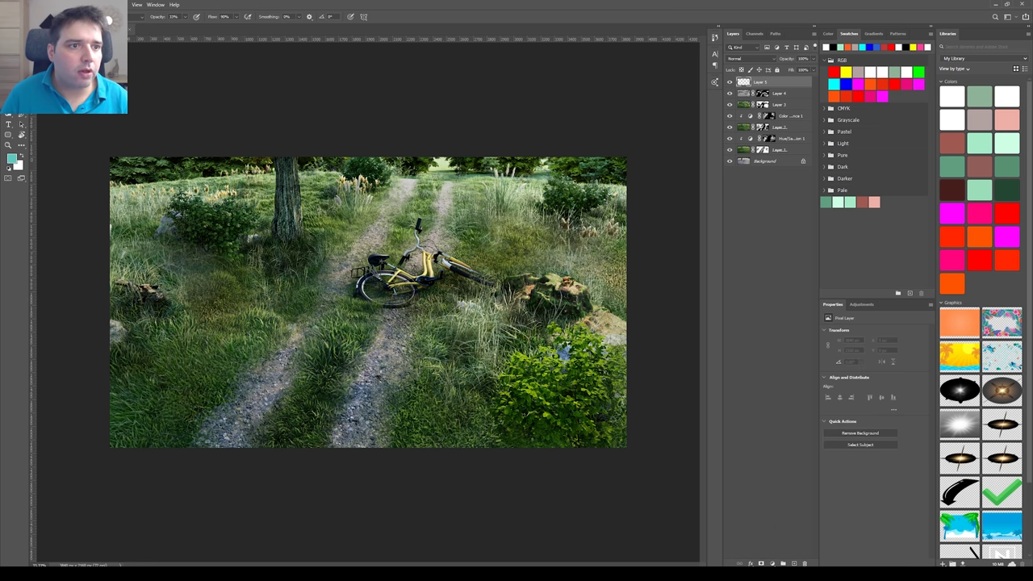
left_click(44, 5)
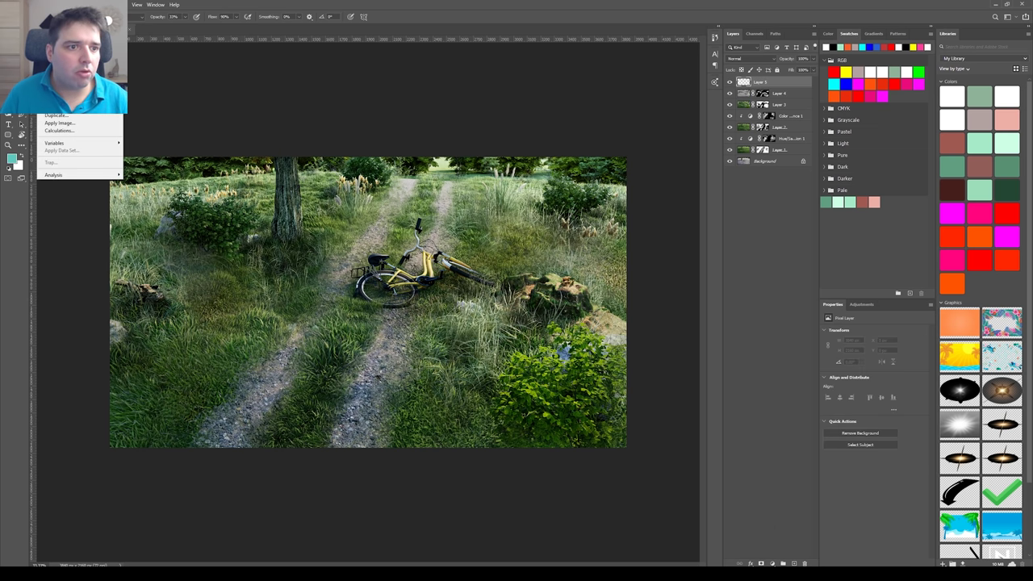
left_click(70, 124)
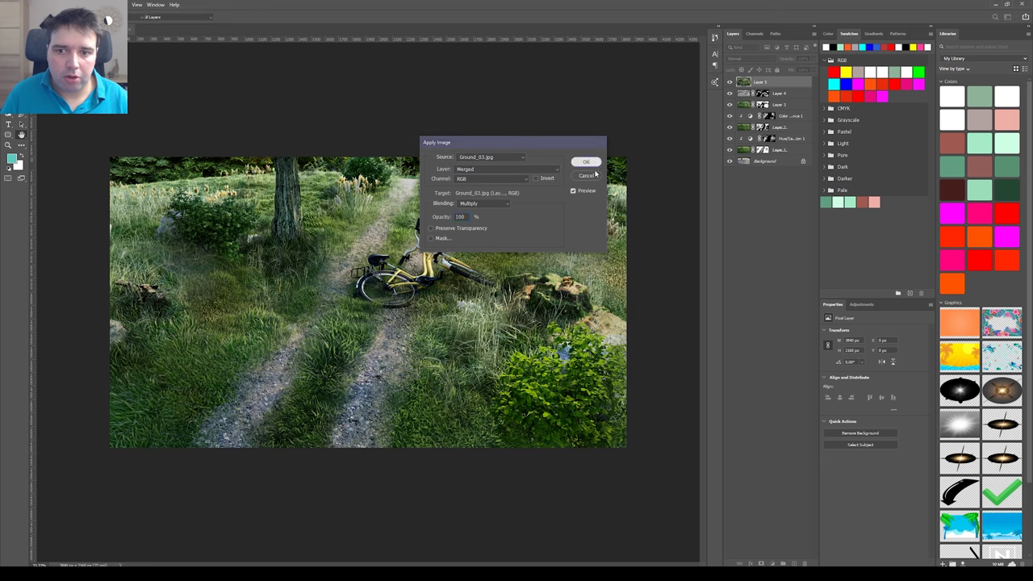
left_click(595, 163)
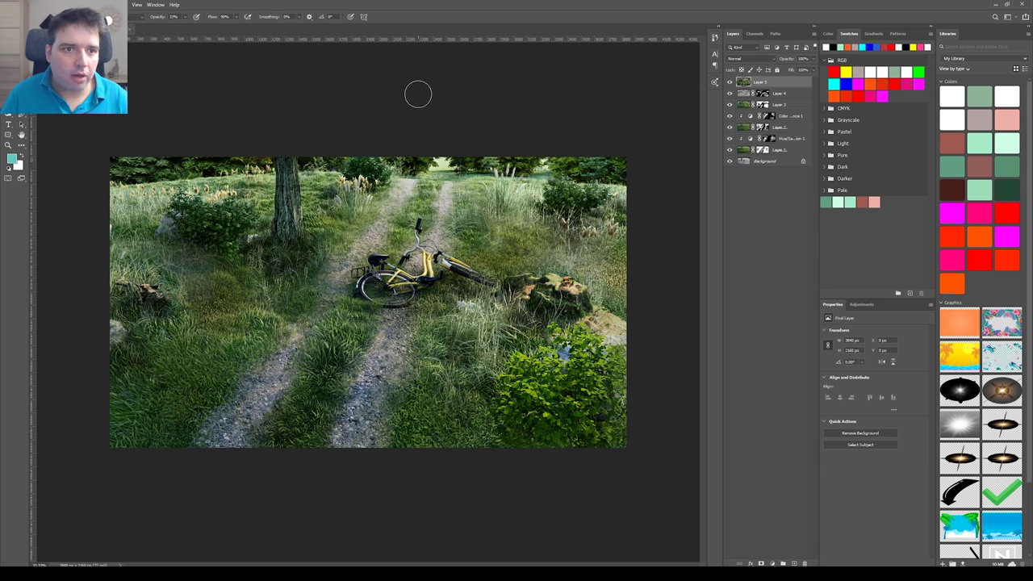
Step: Apply the Camera Raw Filter to Layer 5 using Auto, temperature +2, tint +9, exposure +0.40, contrast +11 and slightly raised texture and clarity
left_click(113, 4)
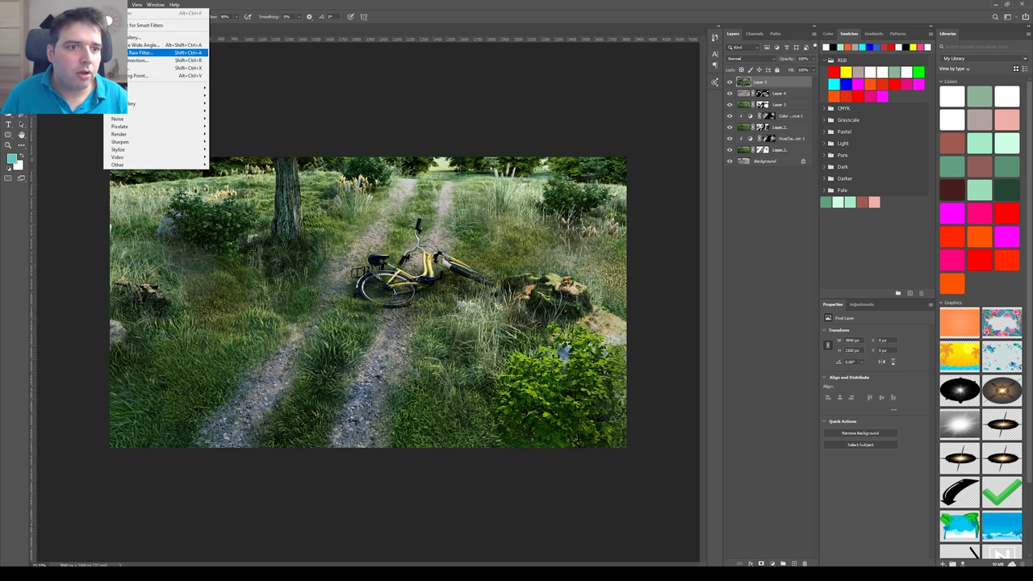
left_click(141, 52)
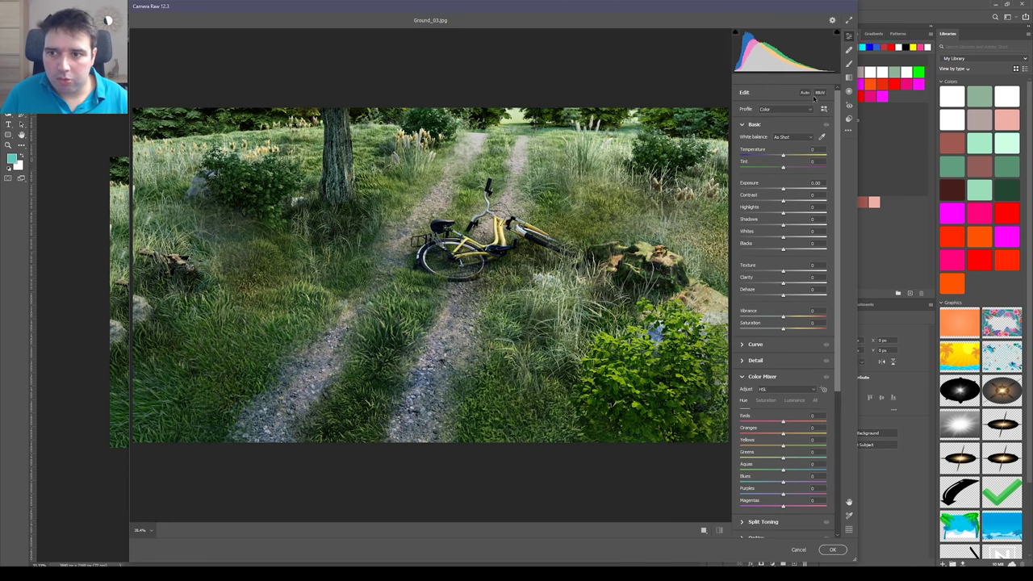
left_click(806, 93)
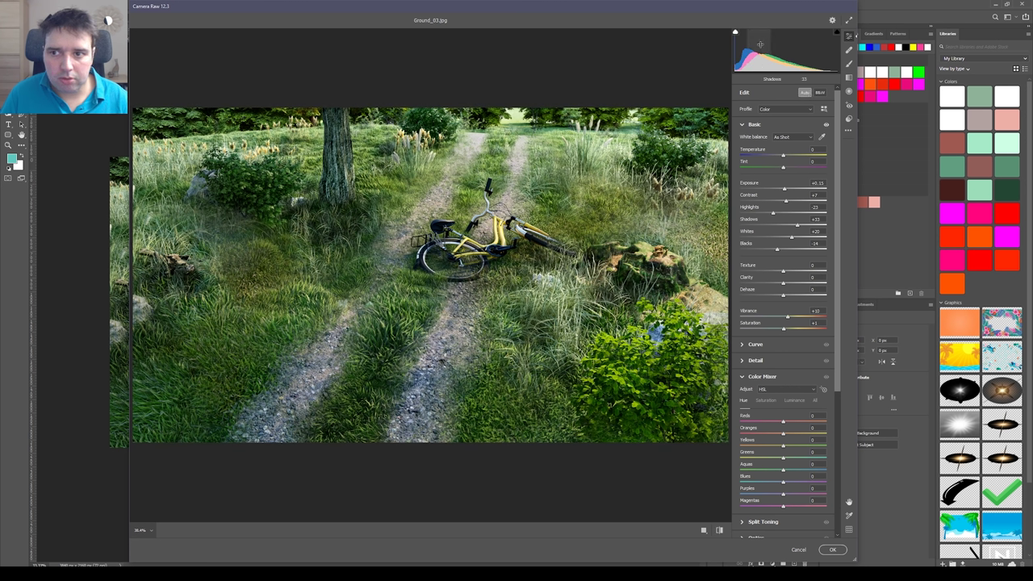
left_click_drag(783, 155, 796, 226)
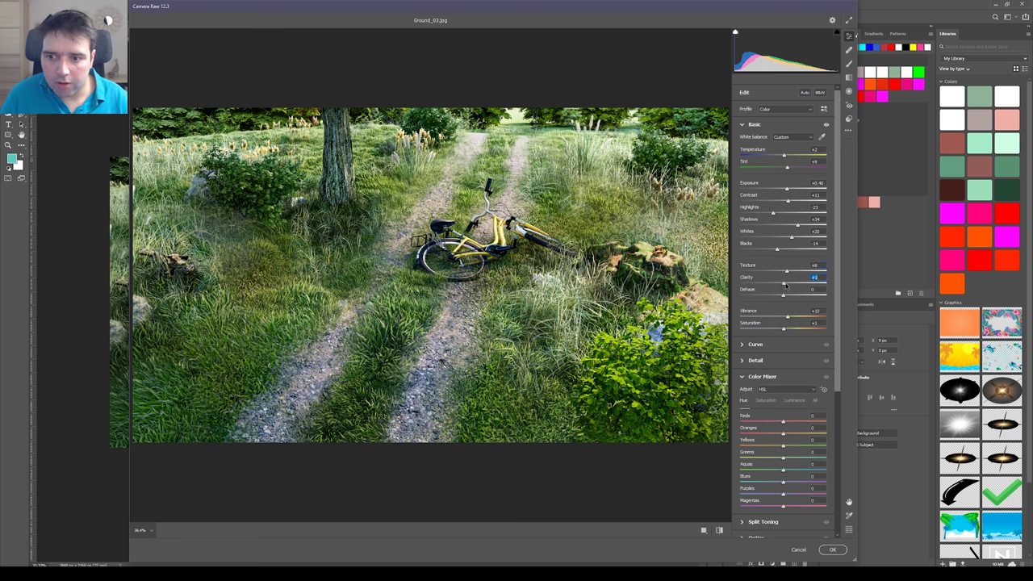
left_click_drag(839, 349, 830, 225)
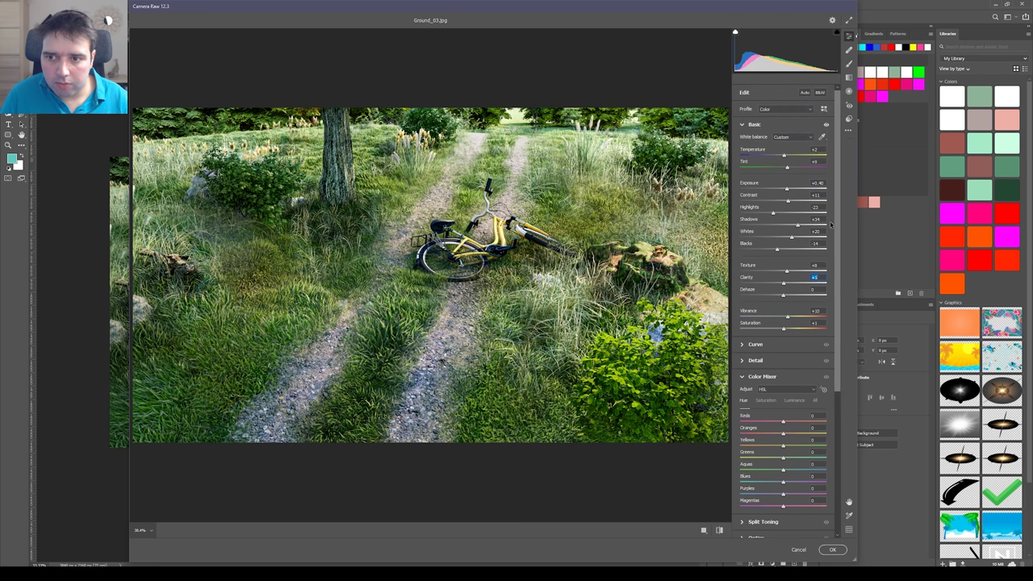
left_click(833, 550)
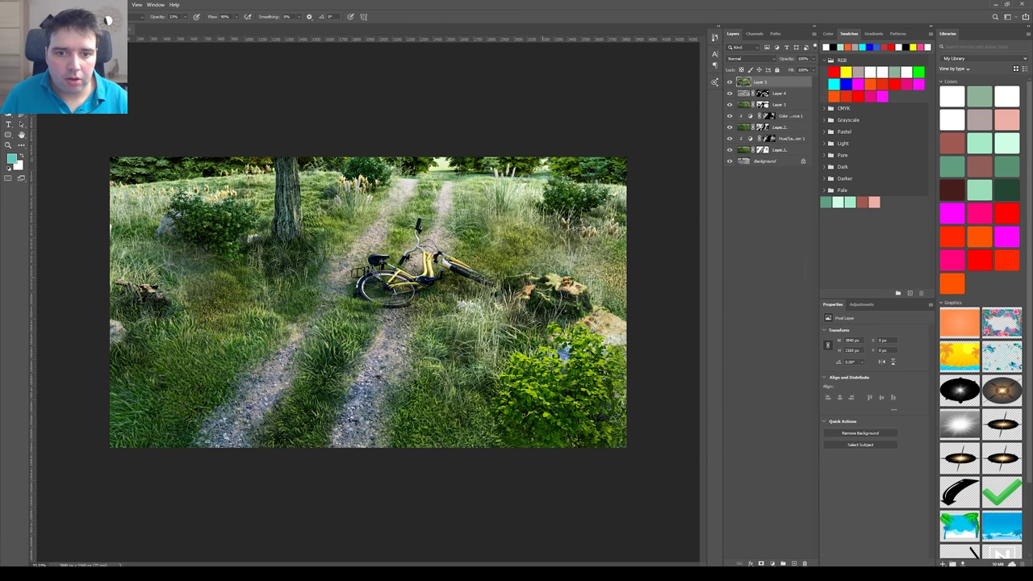
Step: Apply the Lens Correction filter to Layer 5 with custom correction settings
left_click(121, 5)
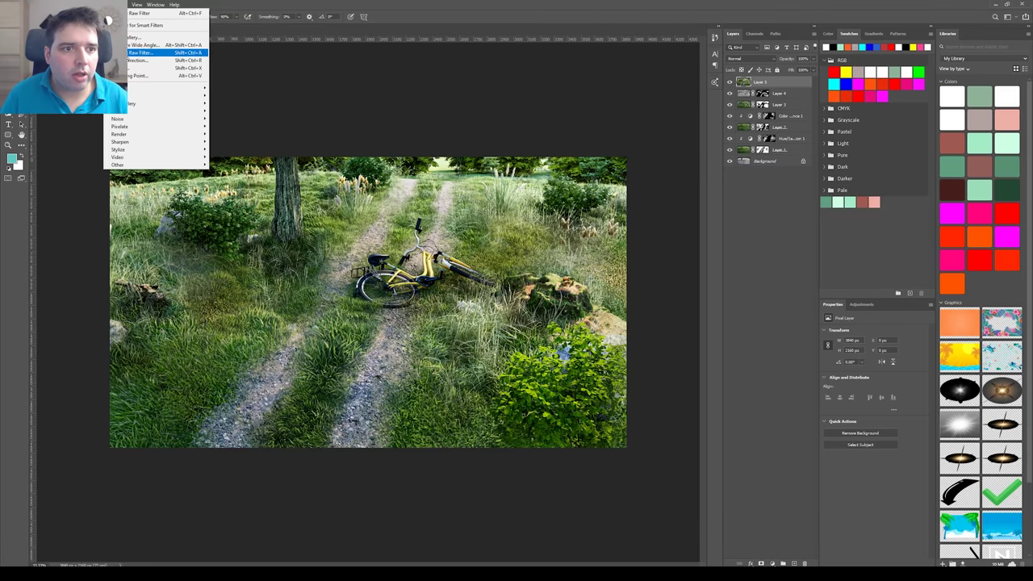
left_click(157, 60)
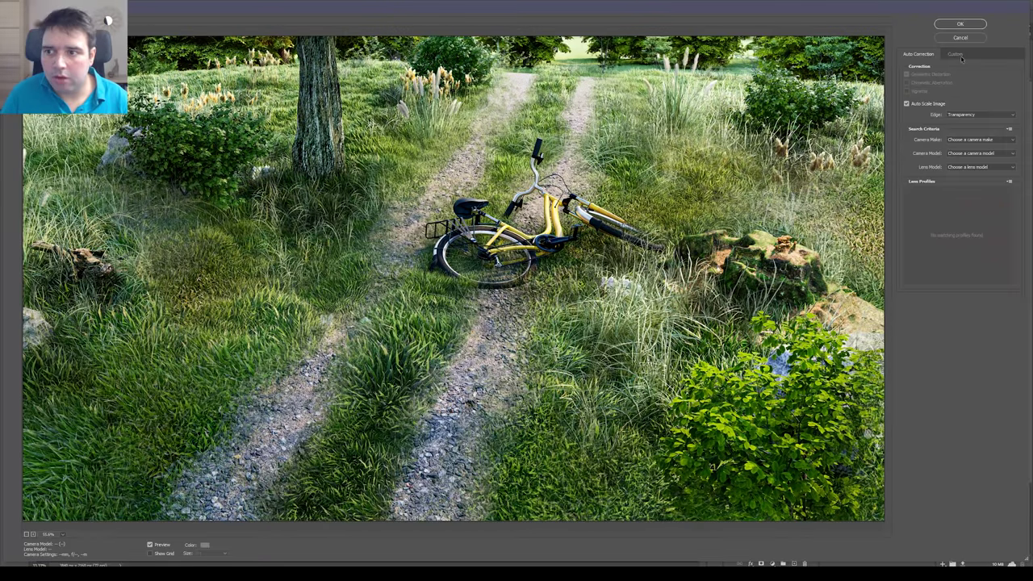
left_click(960, 54)
left_click_drag(961, 179, 970, 203)
left_click(960, 23)
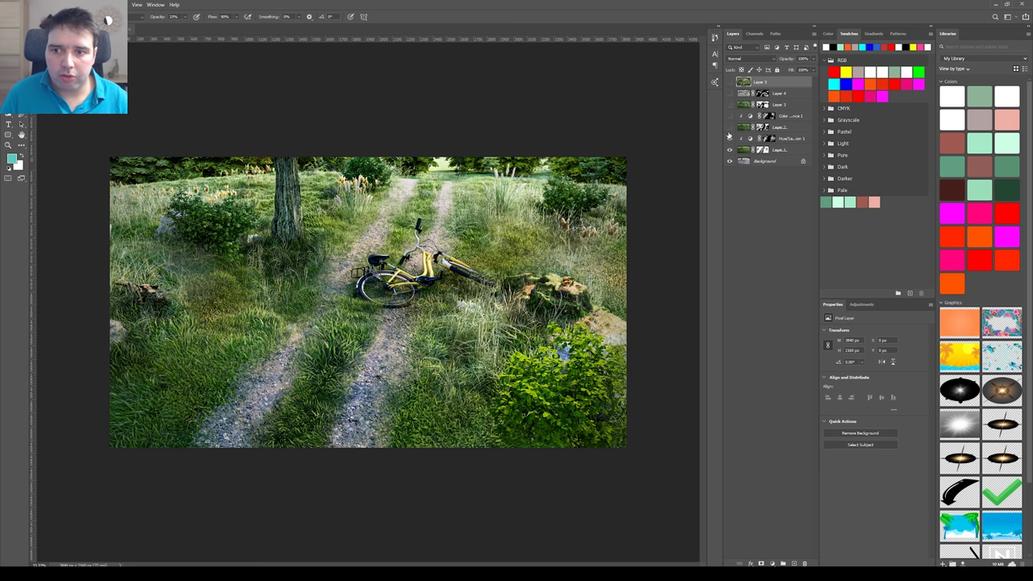
Step: Hide every layer above the Background, and restore them from bottom to top to review each stage of the ground composite
left_click(729, 160, "alt")
left_click(749, 165)
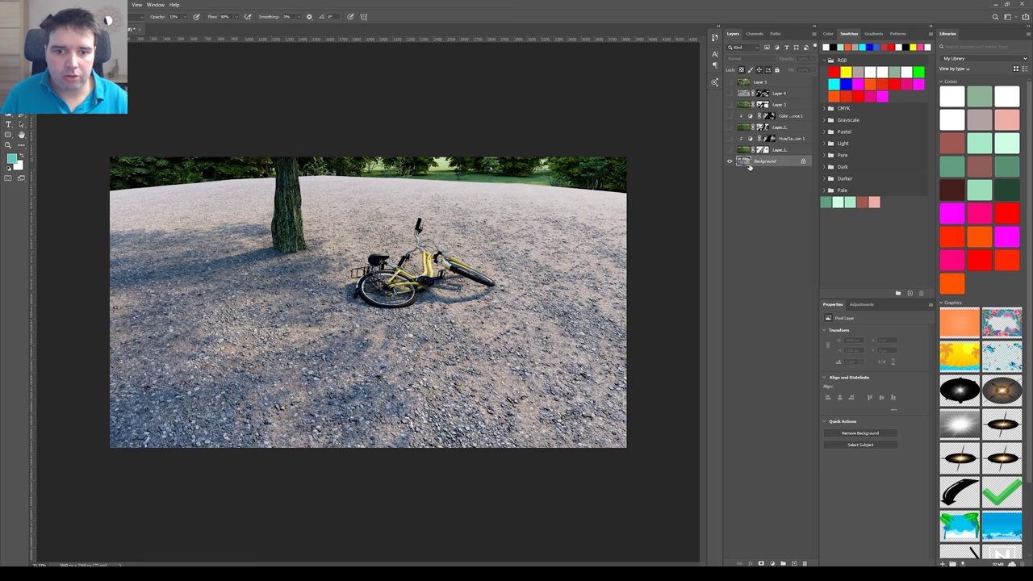
left_click(729, 158, "alt")
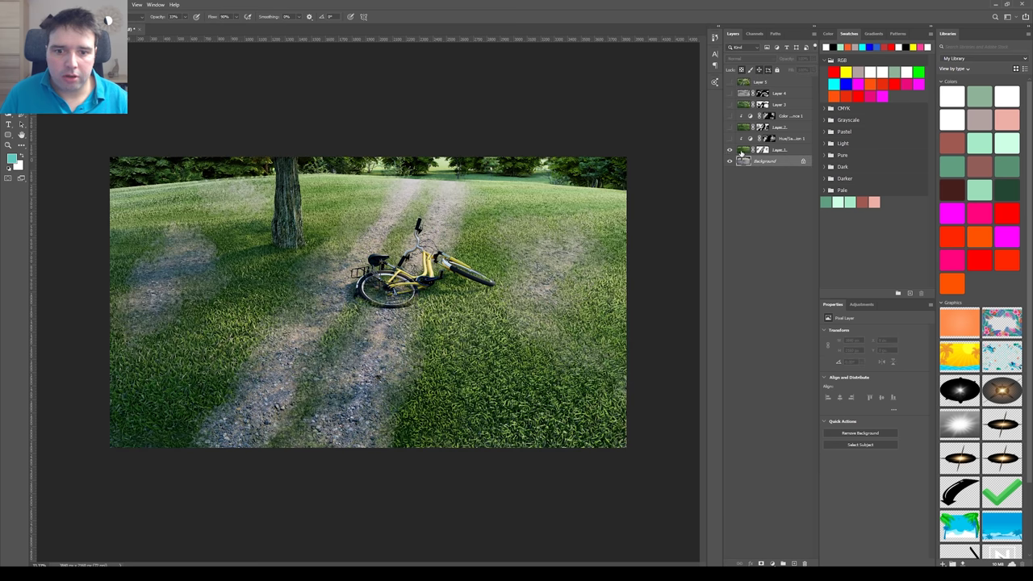
left_click(742, 151)
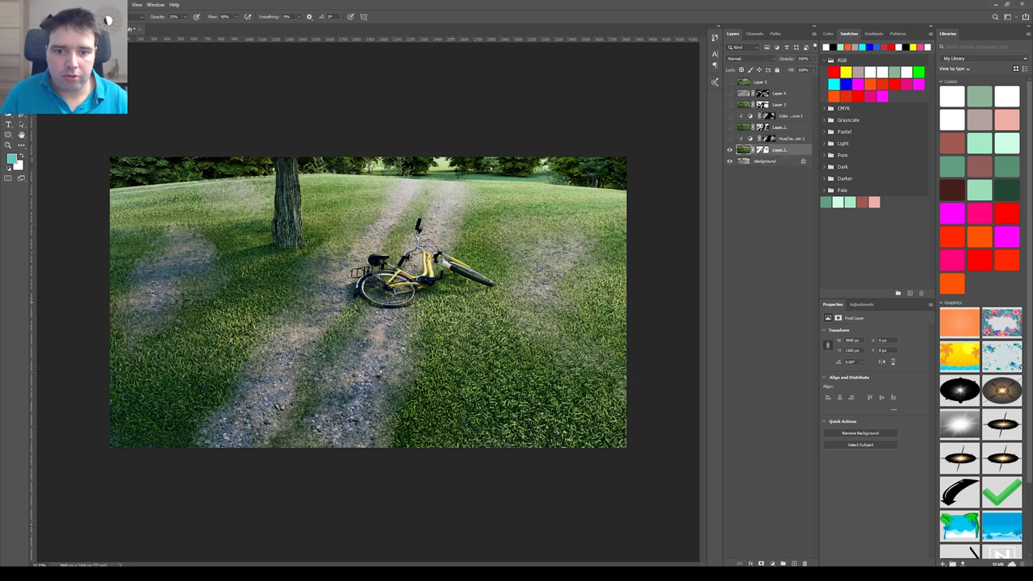
left_click(729, 127)
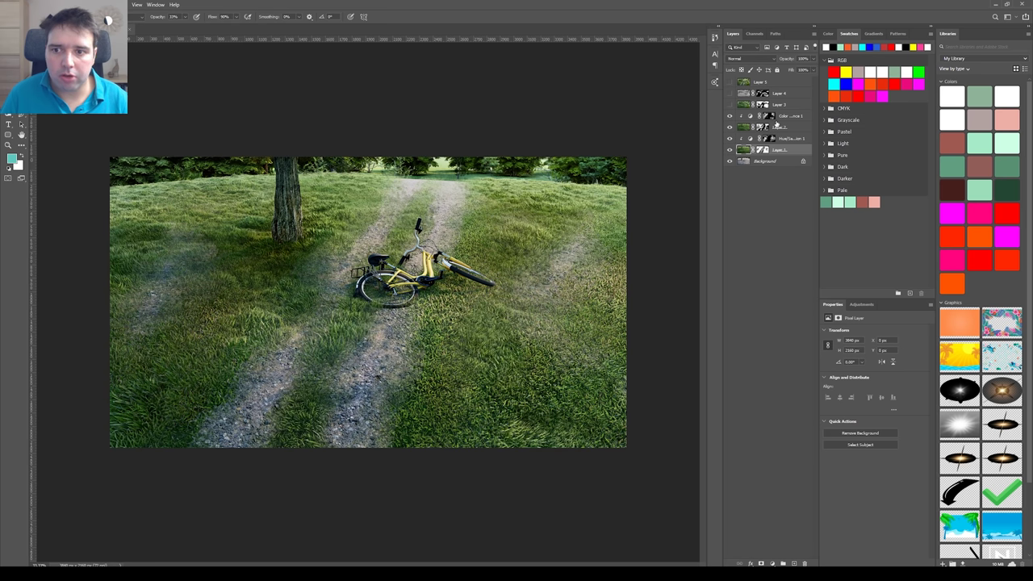
left_click(730, 106)
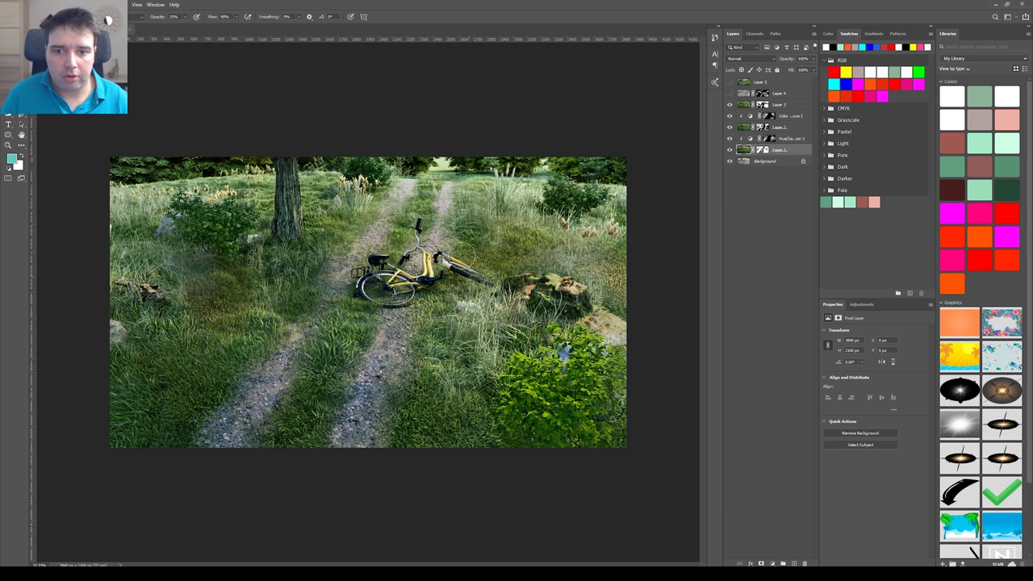
left_click(735, 83)
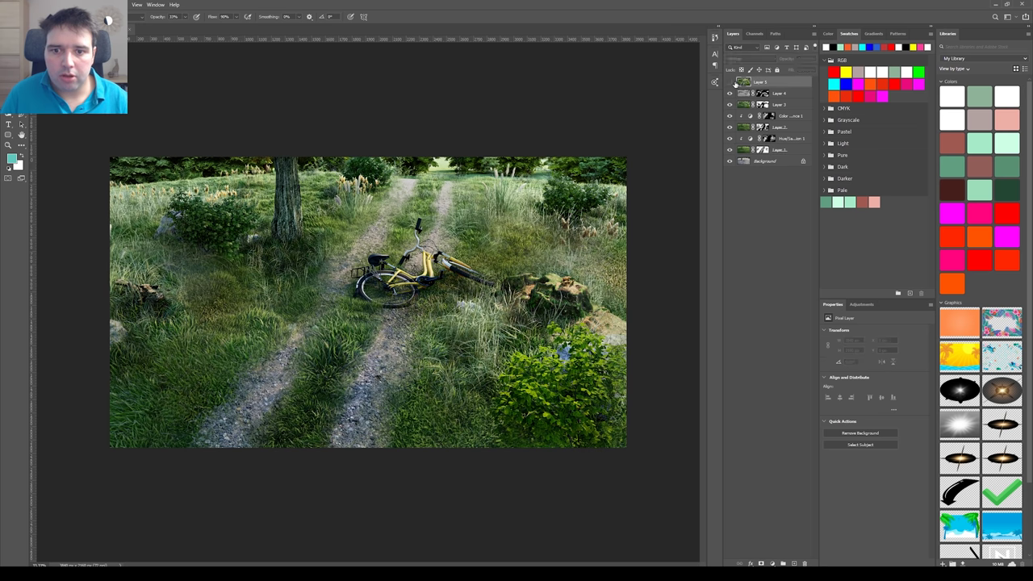
left_click(730, 82)
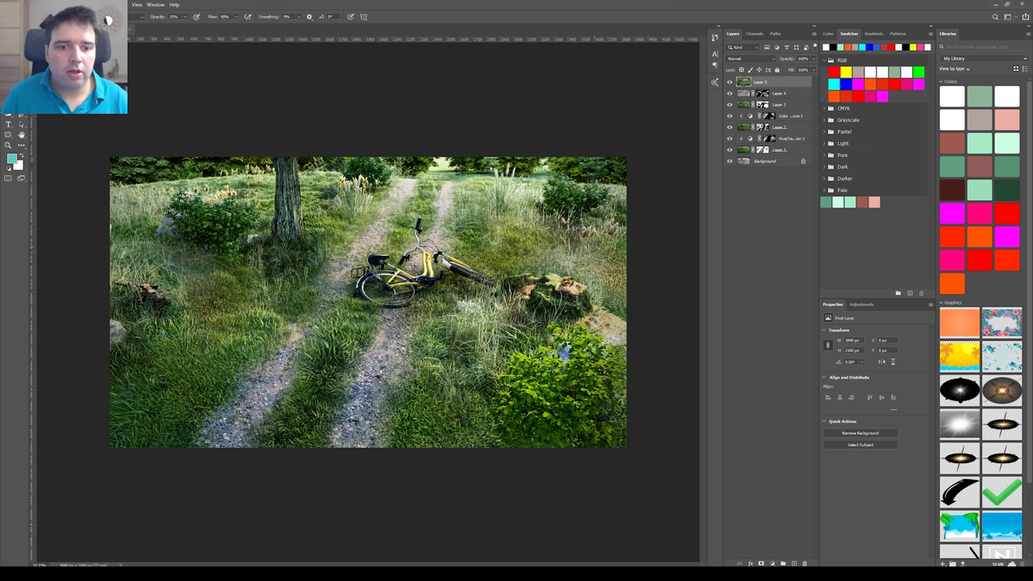